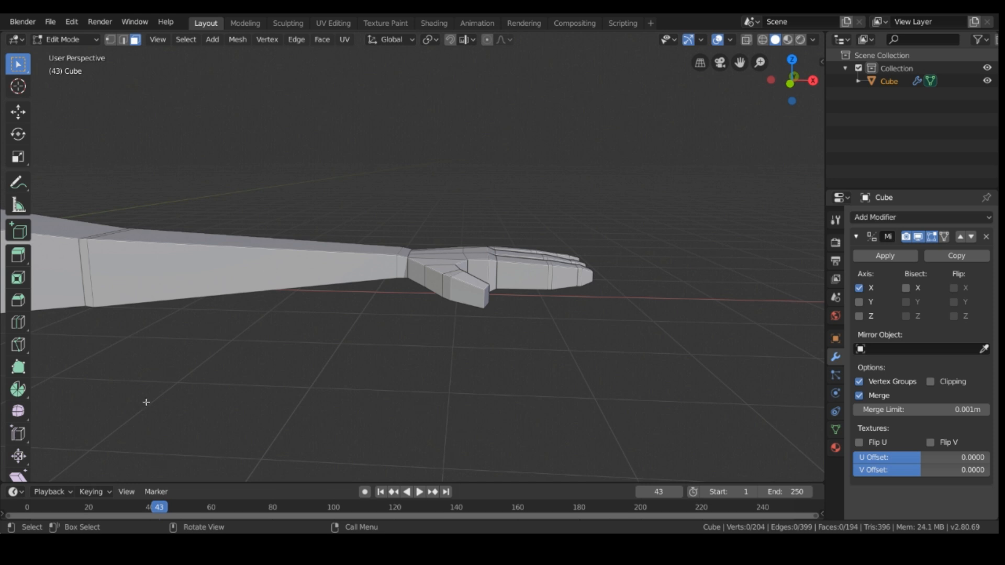
- Examine the character's arm and hand from several angles and the finger joint loops in top view
scroll(142, 329, "down", 1)
scroll(143, 329, "down", 2)
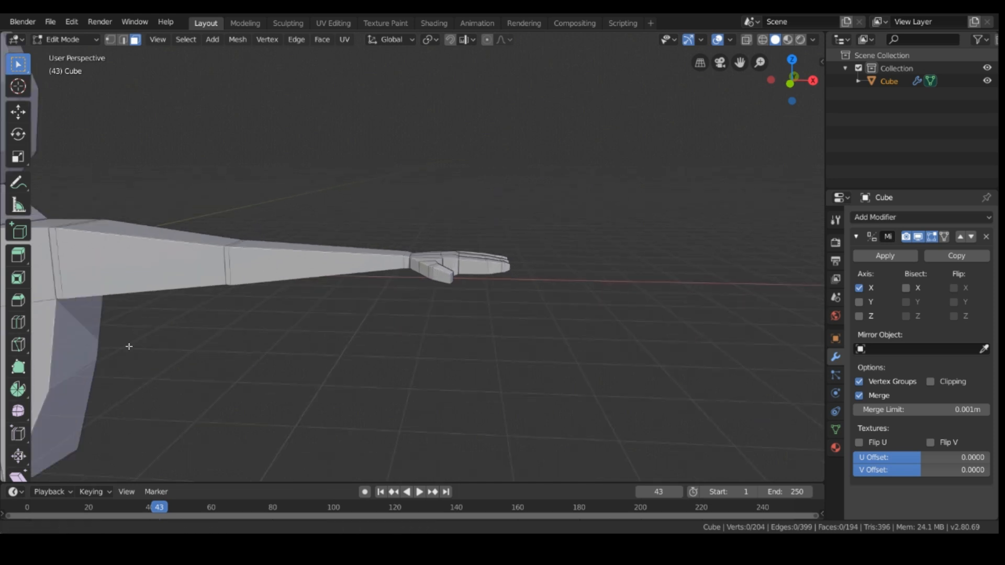
middle_click_drag(129, 346, 456, 230, "shift")
scroll(433, 260, "down", 4)
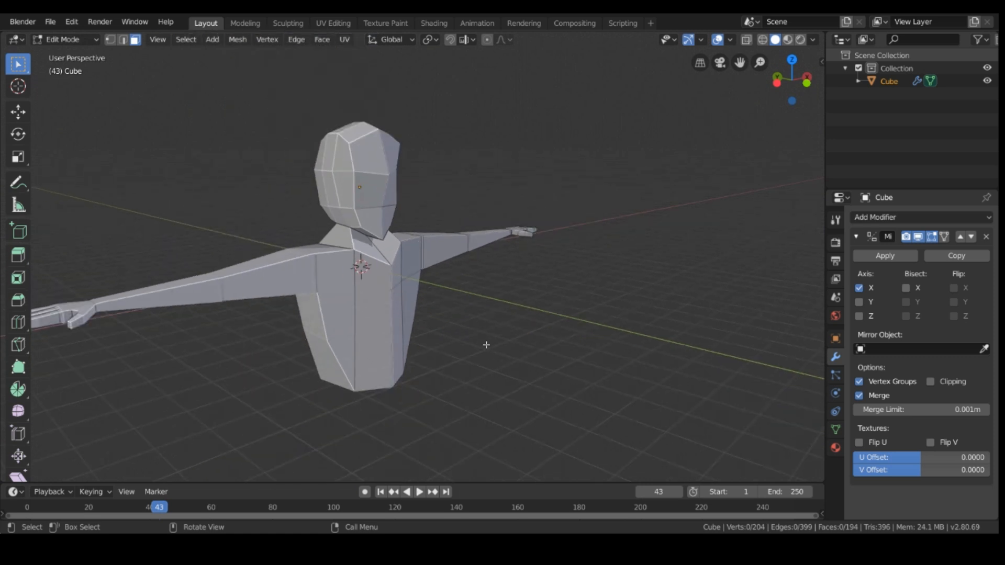
middle_click_drag(486, 345, 456, 379)
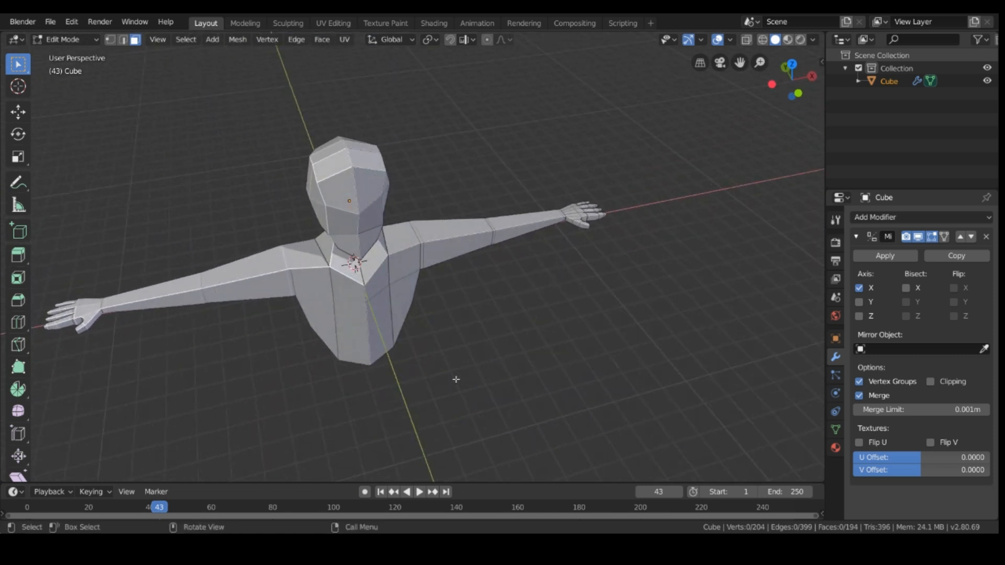
middle_click_drag(594, 314, 494, 303, "shift")
scroll(538, 352, "up", 6)
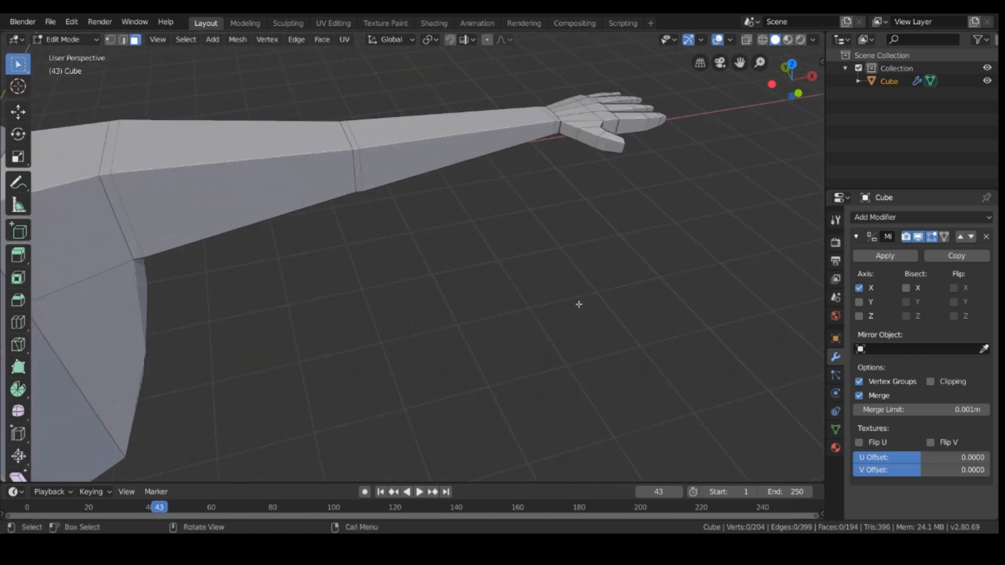
middle_click_drag(578, 304, 540, 175)
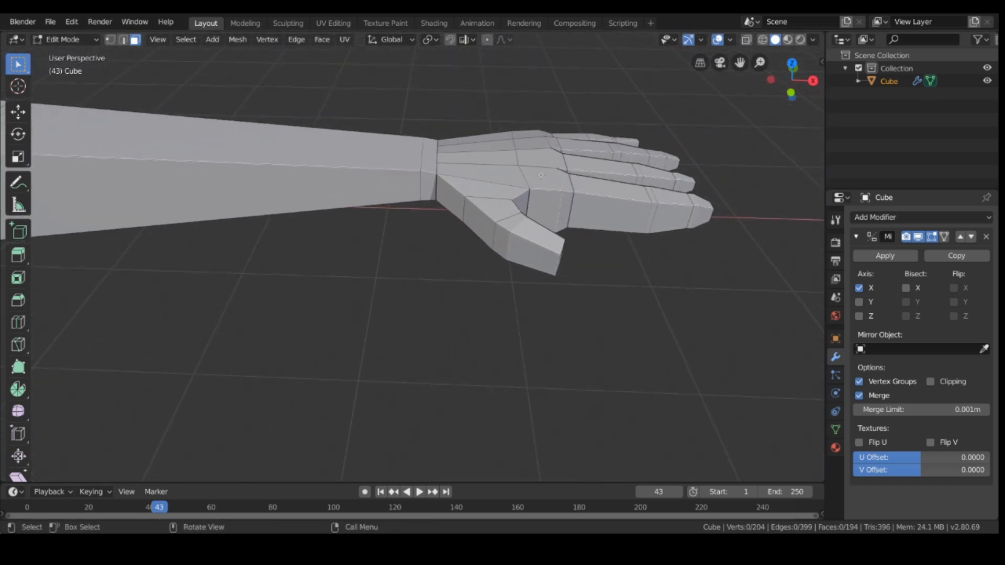
middle_click_drag(717, 283, 623, 262)
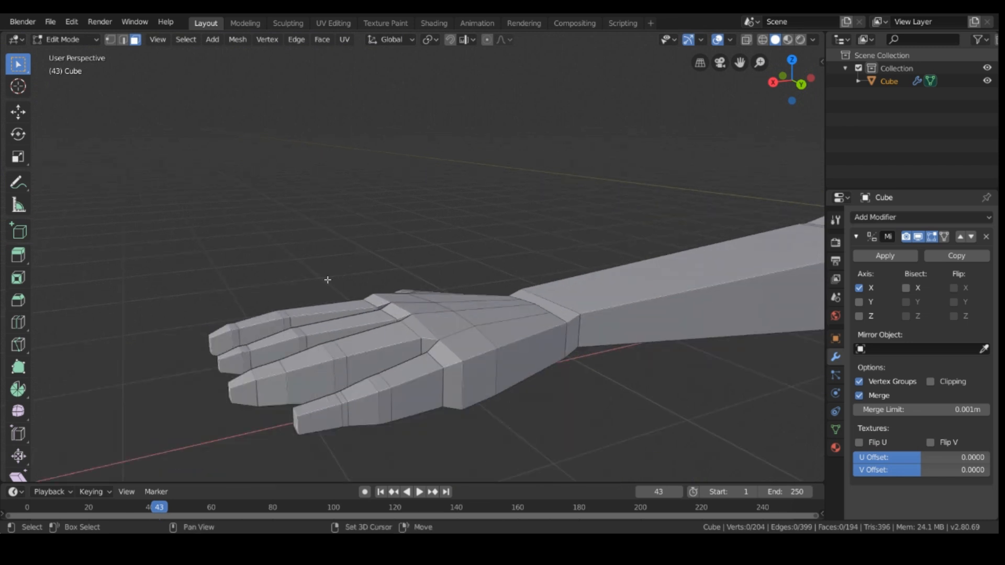
middle_click_drag(466, 384, 502, 452)
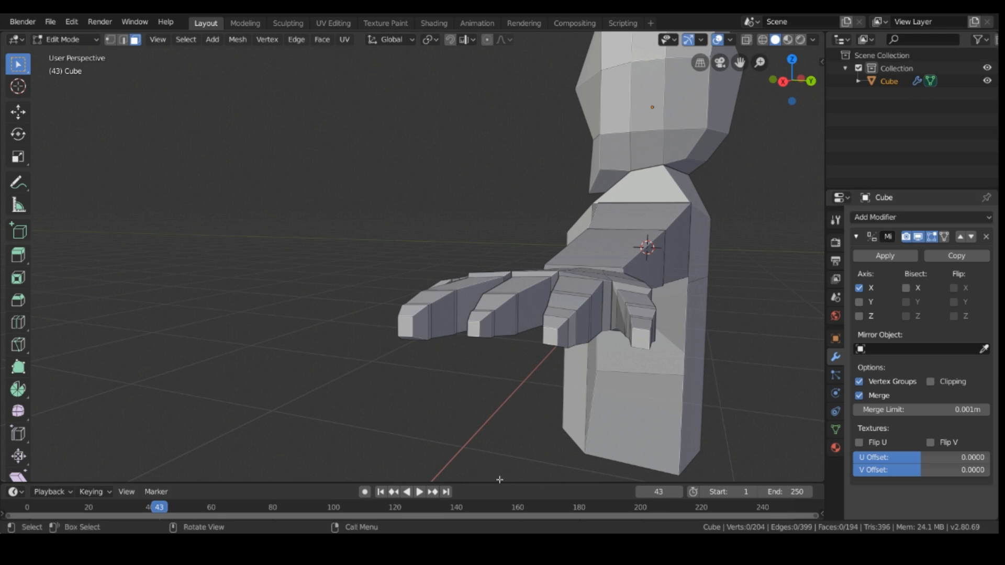
middle_click_drag(624, 389, 614, 340)
key("KP_7")
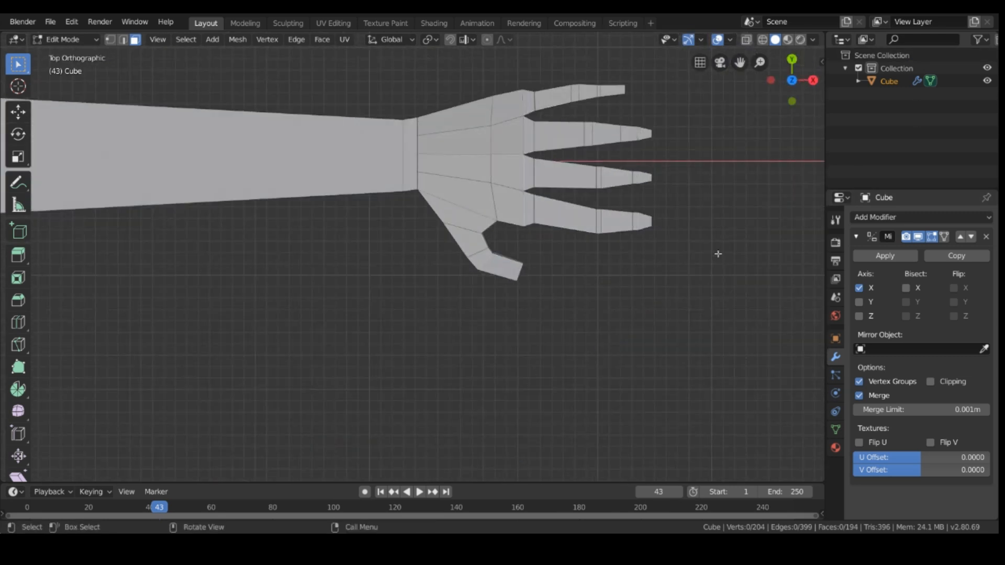
scroll(718, 253, "up", 3)
middle_click_drag(711, 292, 556, 401, "shift")
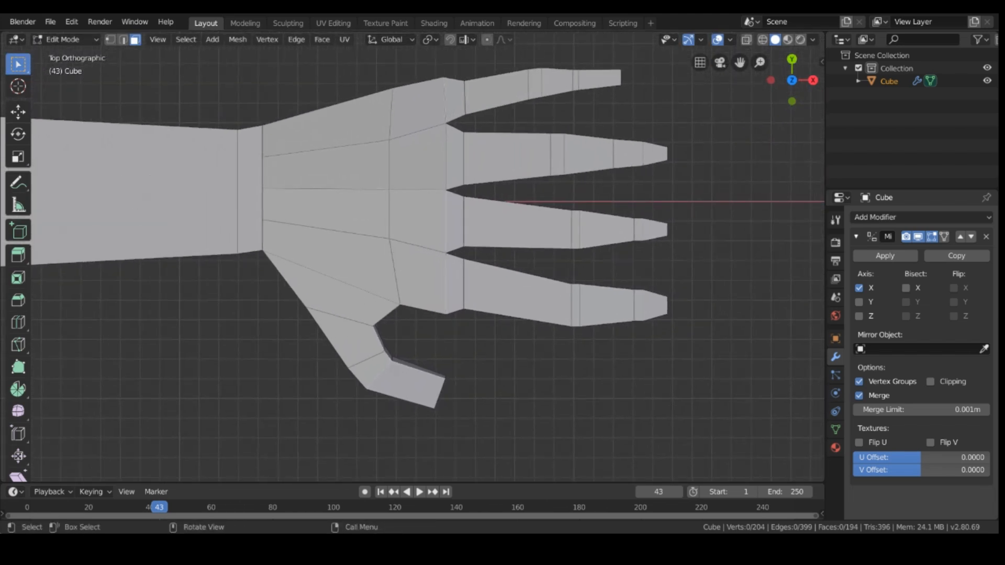
scroll(602, 126, "up", 2)
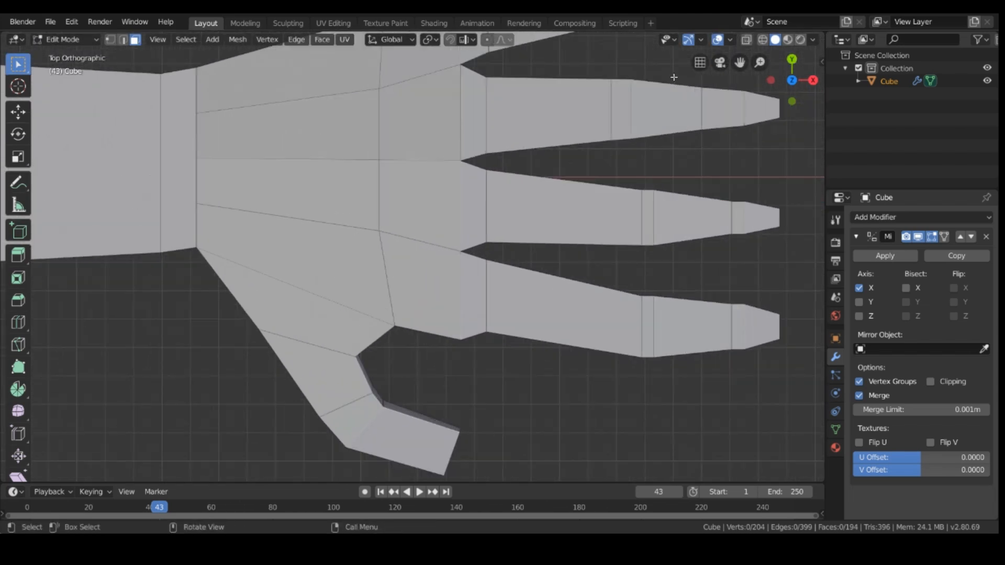
middle_click_drag(605, 148, 533, 194, "shift")
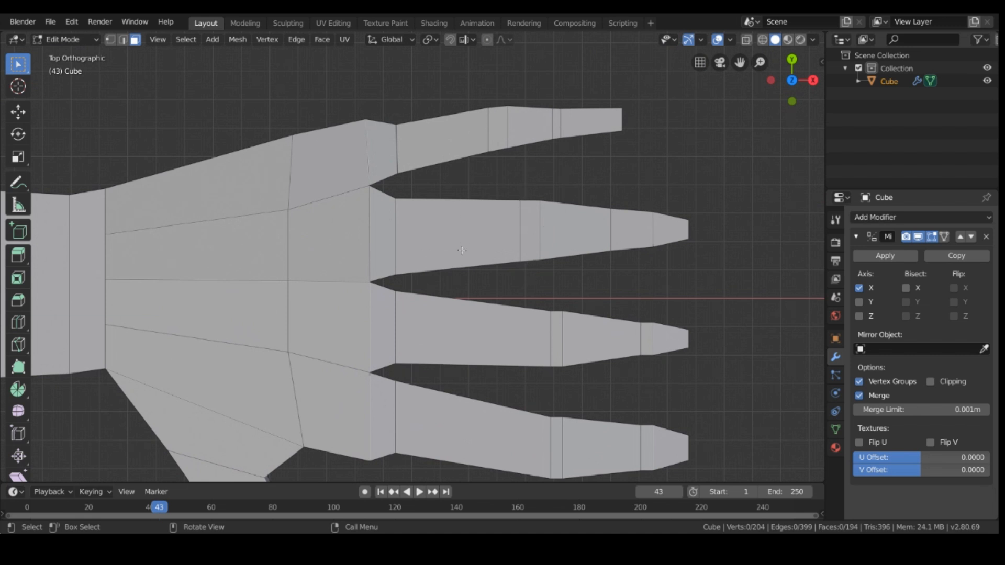
- Edge-slide the palm-side edge loop of the little finger's middle joint toward the knuckle
left_click(490, 141)
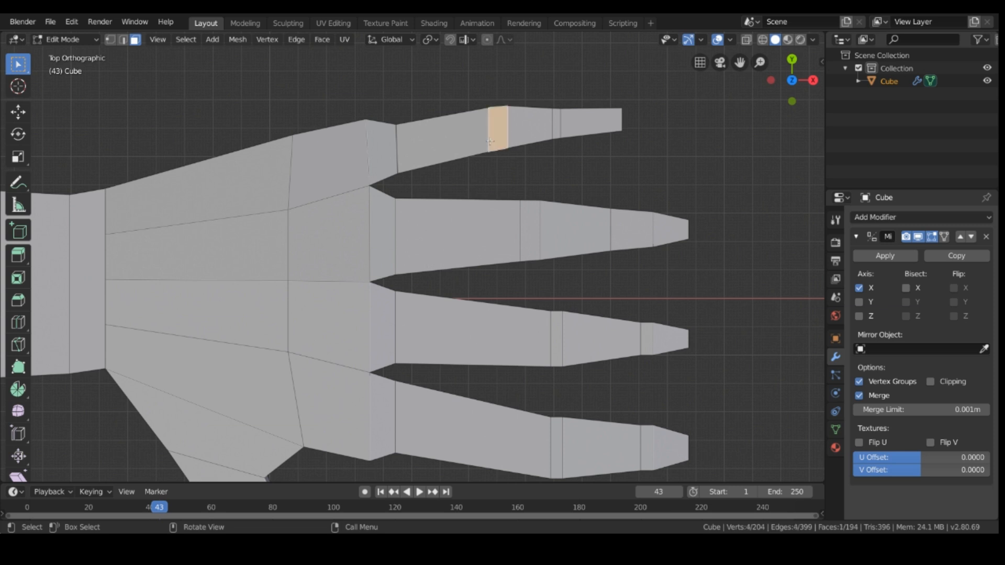
left_click(260, 77)
key("2")
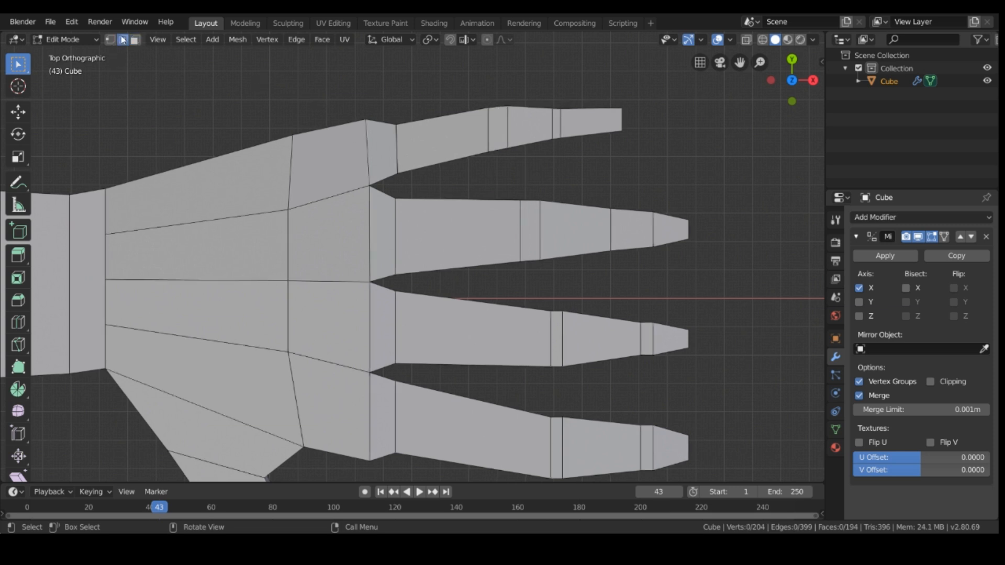
left_click(486, 121, "alt")
middle_click_drag(487, 120, 487, 110)
key("g")
key("g")
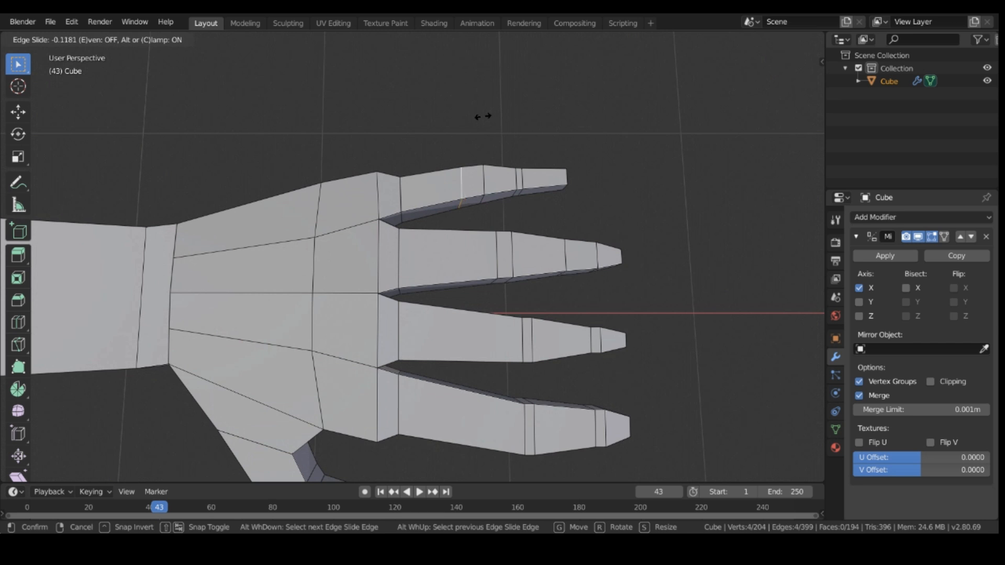
left_click(474, 118)
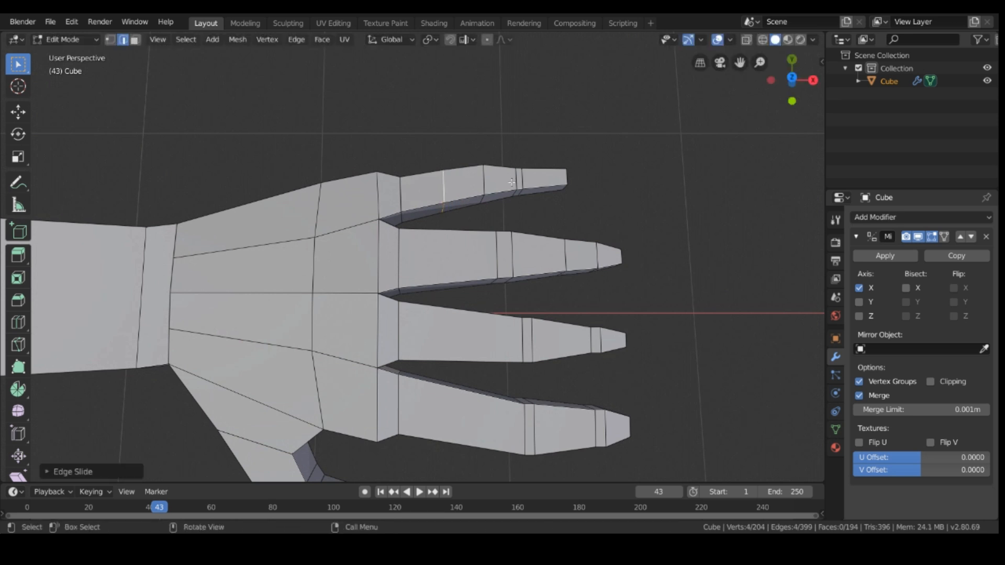
left_click(531, 105)
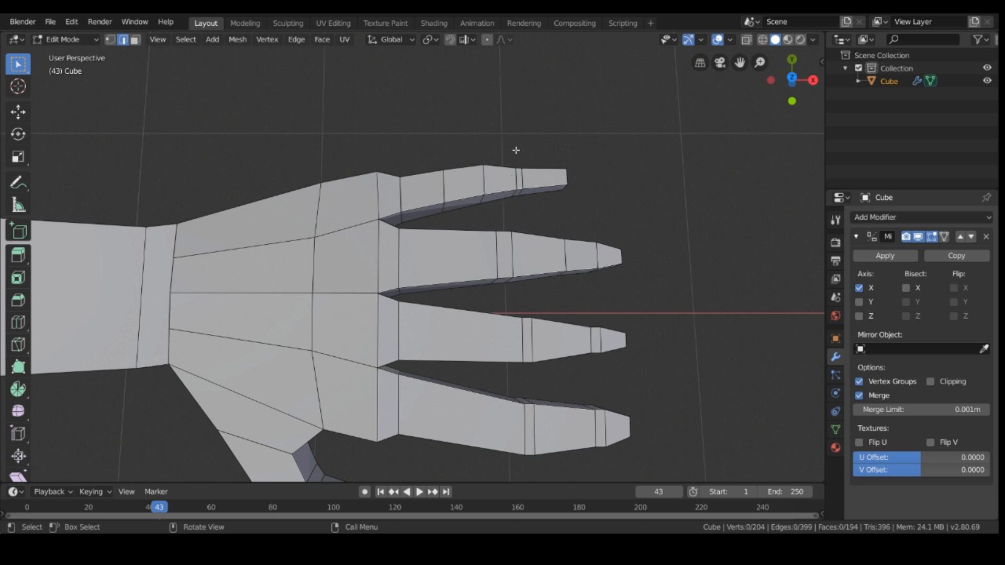
- Edge-slide the outer edge loop of the little finger's middle joint toward the palm, close beside the joint's inner loop
left_click(485, 180, "alt")
key("g")
key("g")
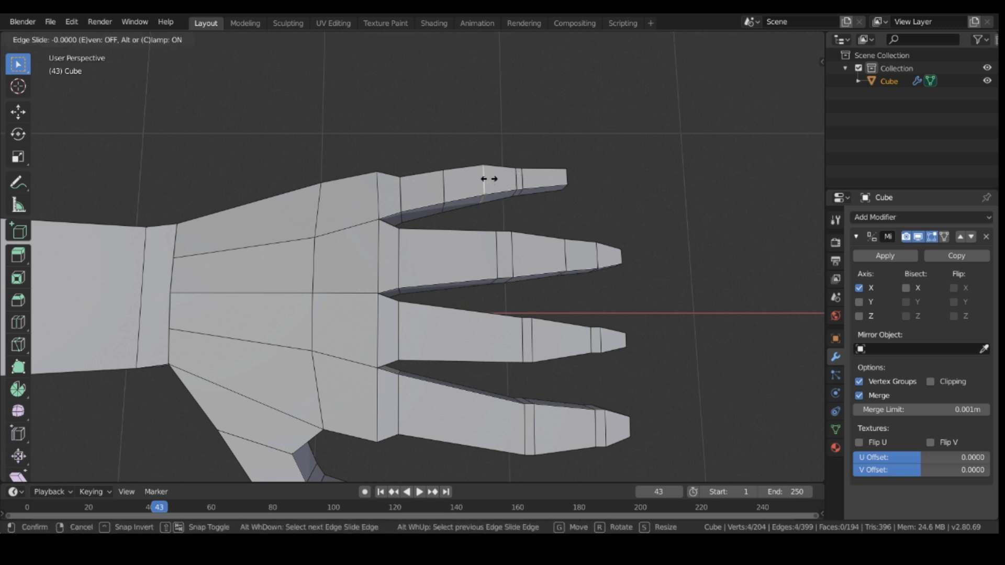
left_click(470, 193)
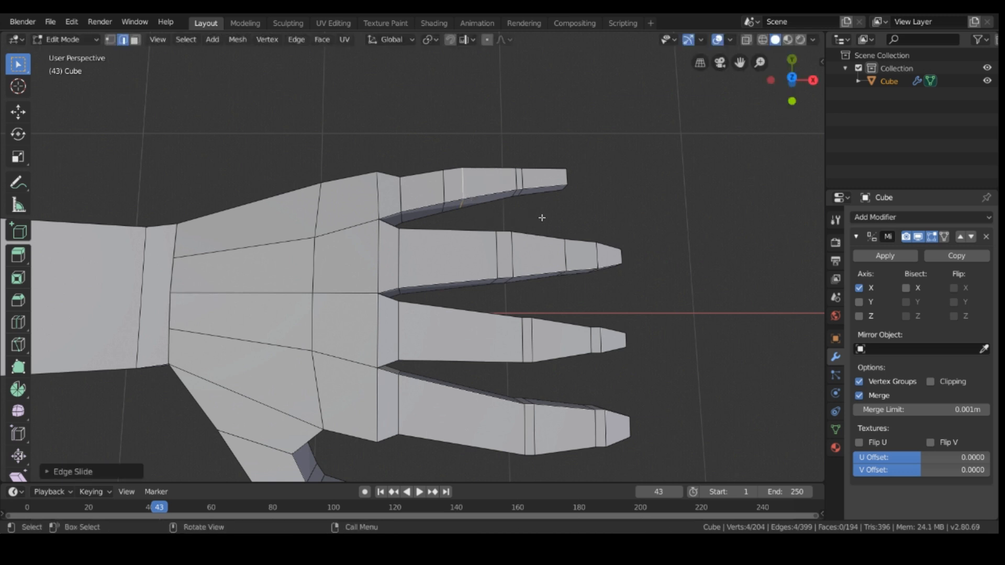
scroll(590, 212, "up", 2)
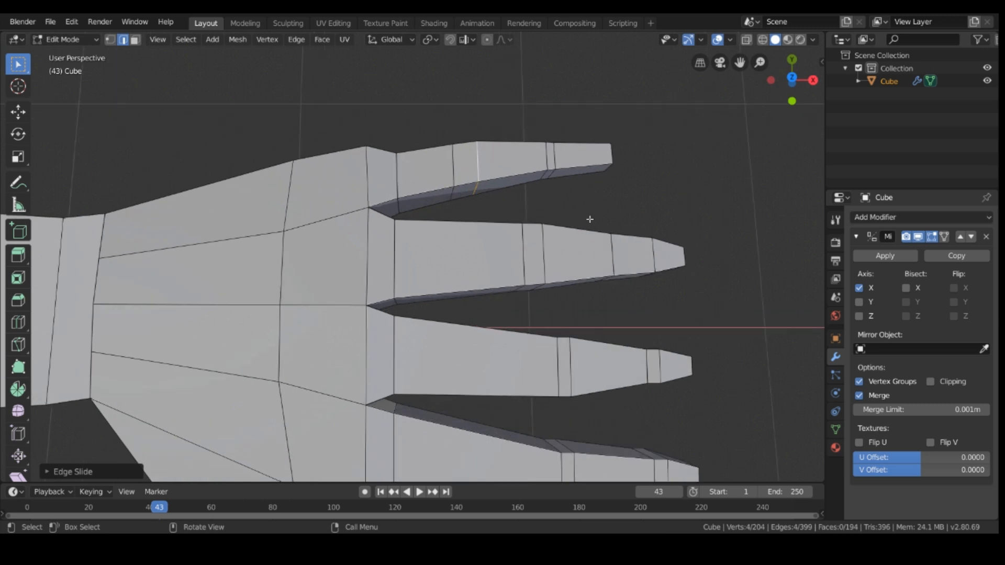
key("g")
key("g")
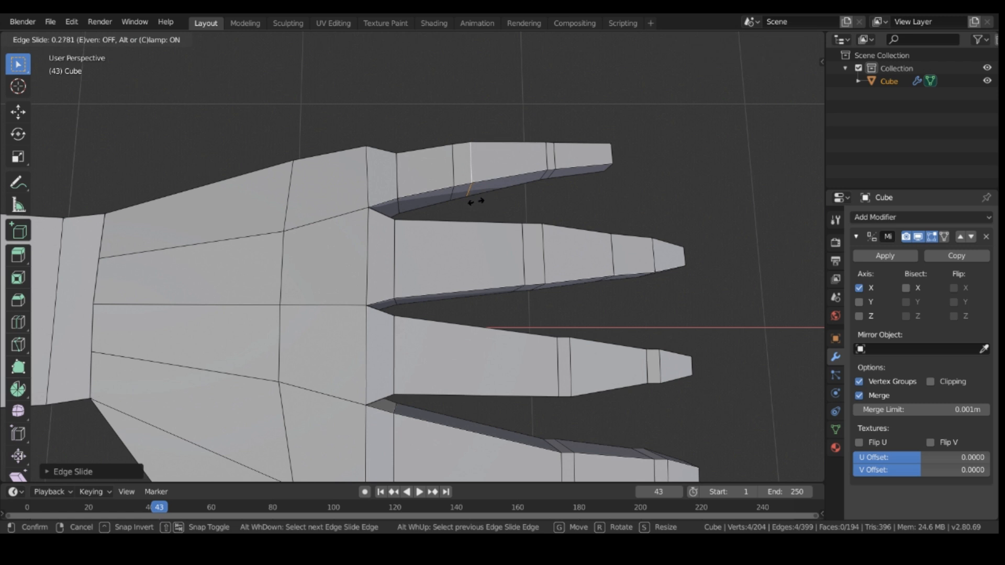
left_click(474, 202)
left_click(581, 204)
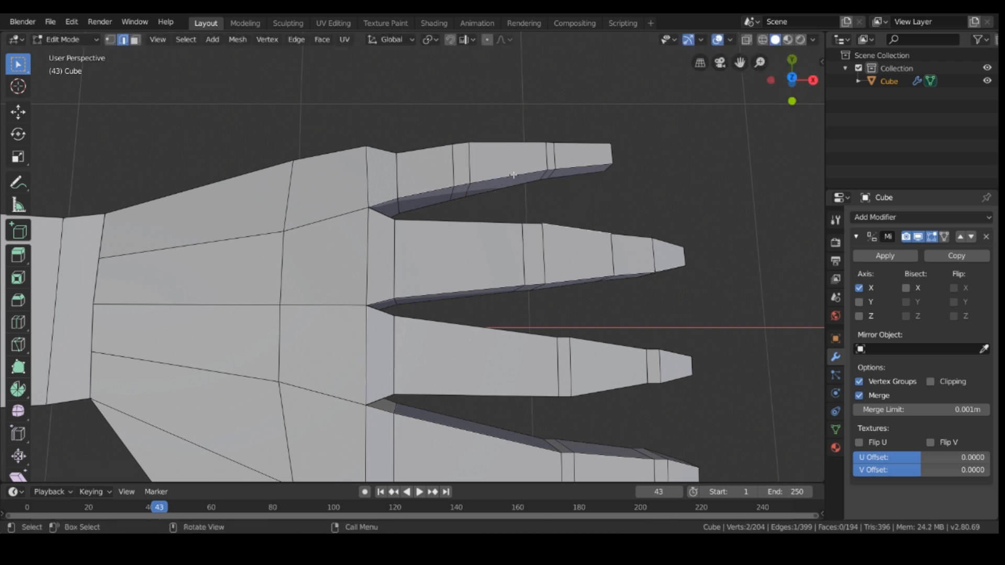
left_click(548, 157, "alt+shift")
key("g")
key("g")
right_click(538, 159)
left_click(683, 153)
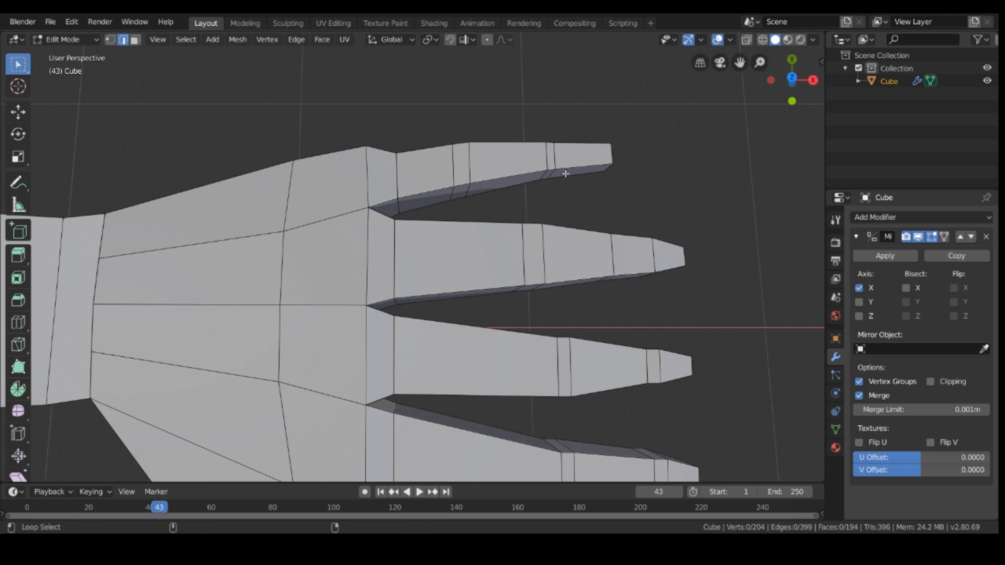
left_click(544, 169, "alt")
left_click(579, 136)
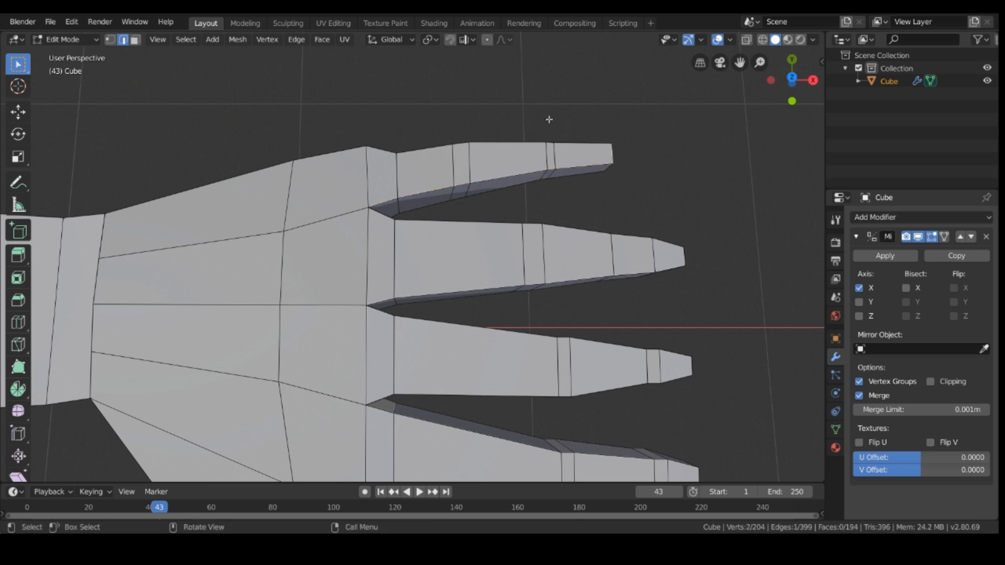
- Edge-slide the palm-side edge loop of the little finger's last joint toward the palm
left_click(547, 153, "alt")
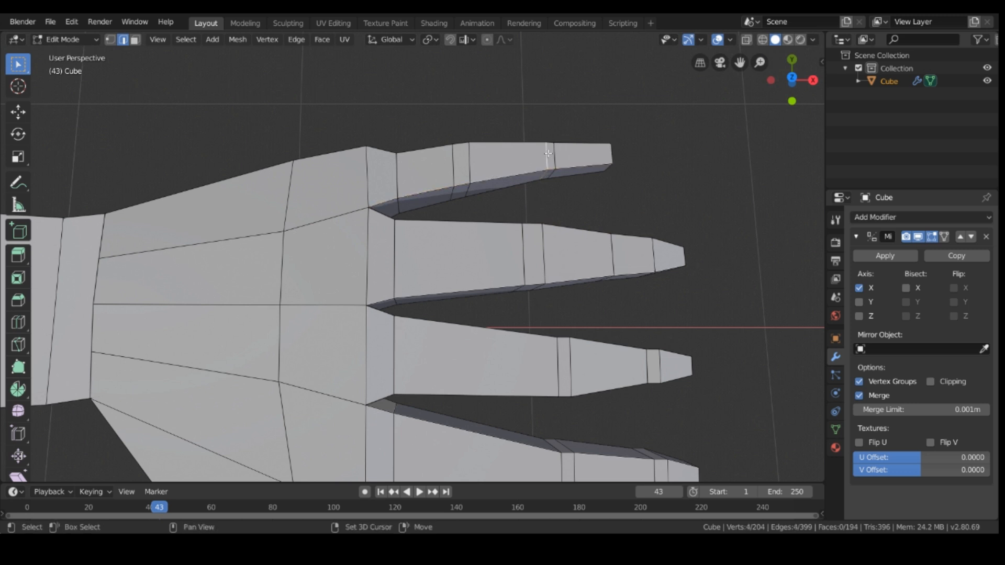
key("g")
key("g")
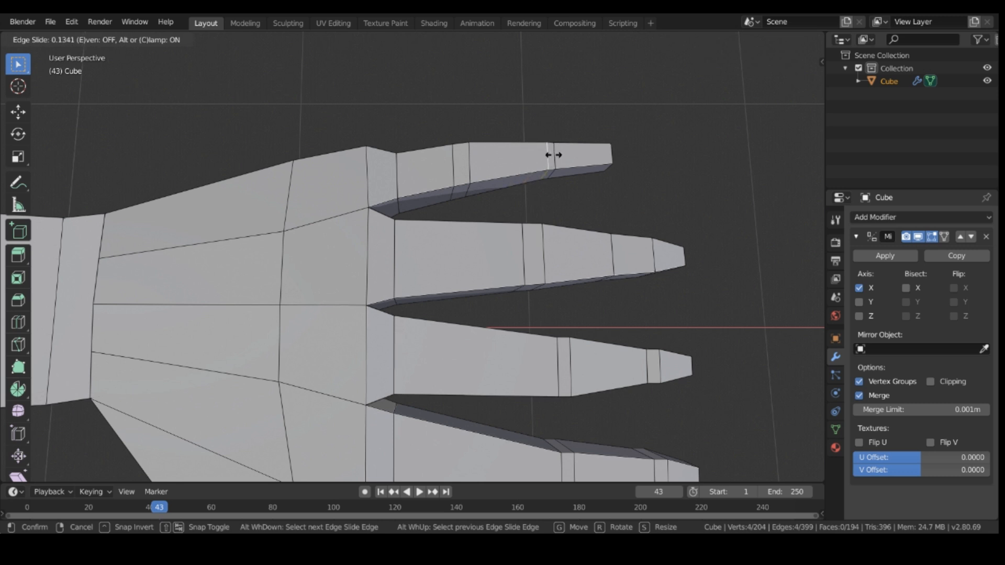
left_click(538, 159)
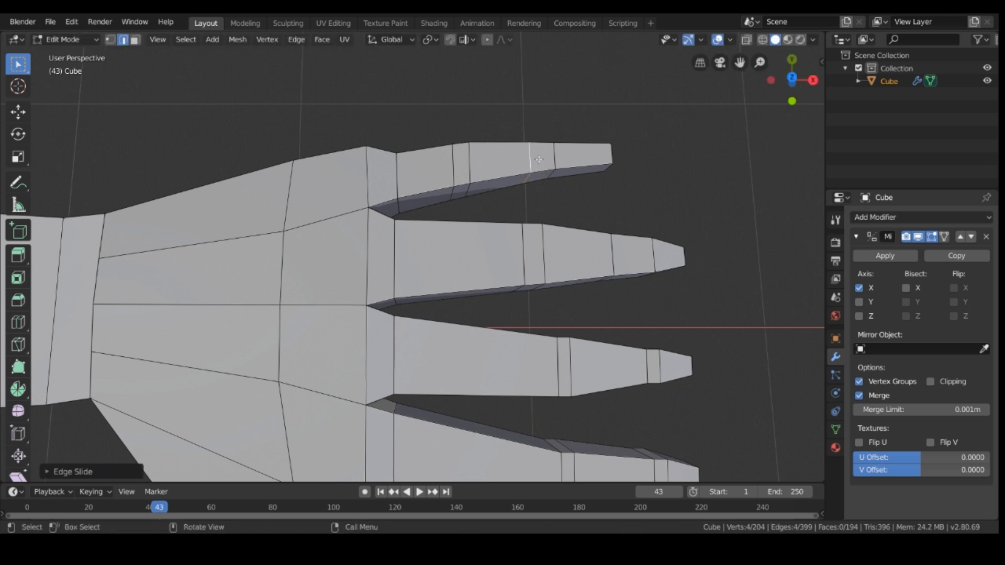
left_click(561, 107)
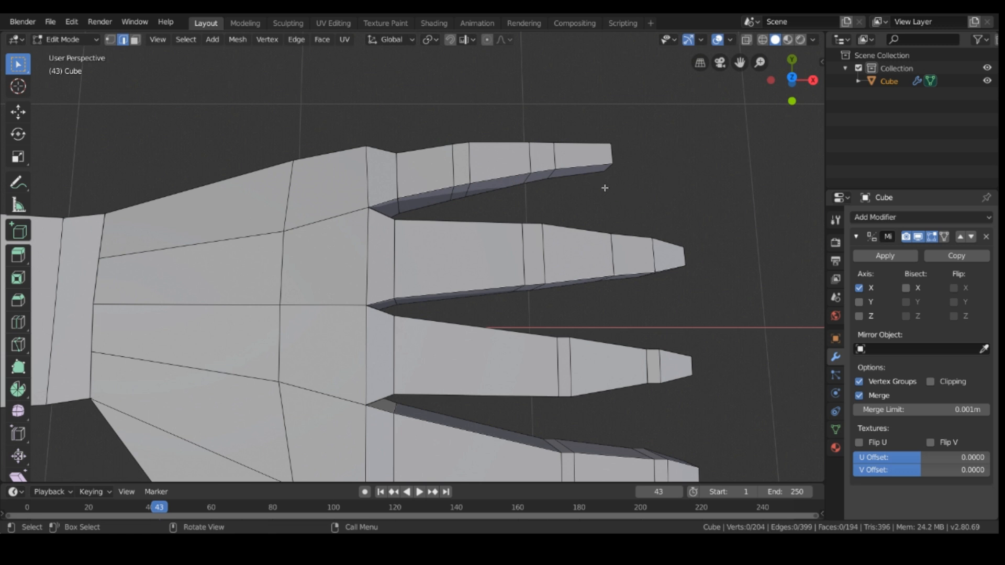
- Edge-slide the tip-side edge loop of the little finger's last joint toward the palm to narrow the joint band
left_click(557, 151, "alt")
key("g")
key("g")
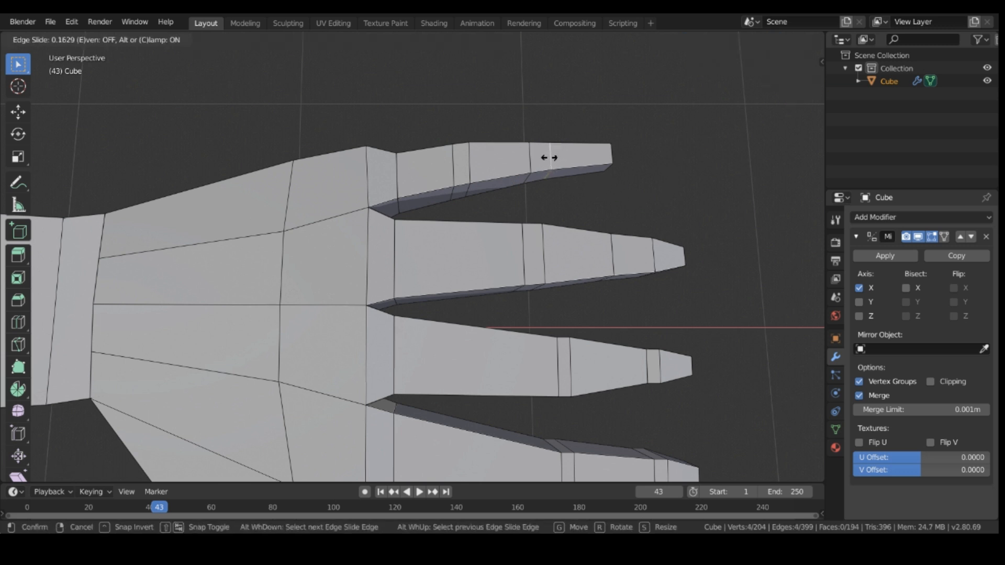
left_click(541, 158)
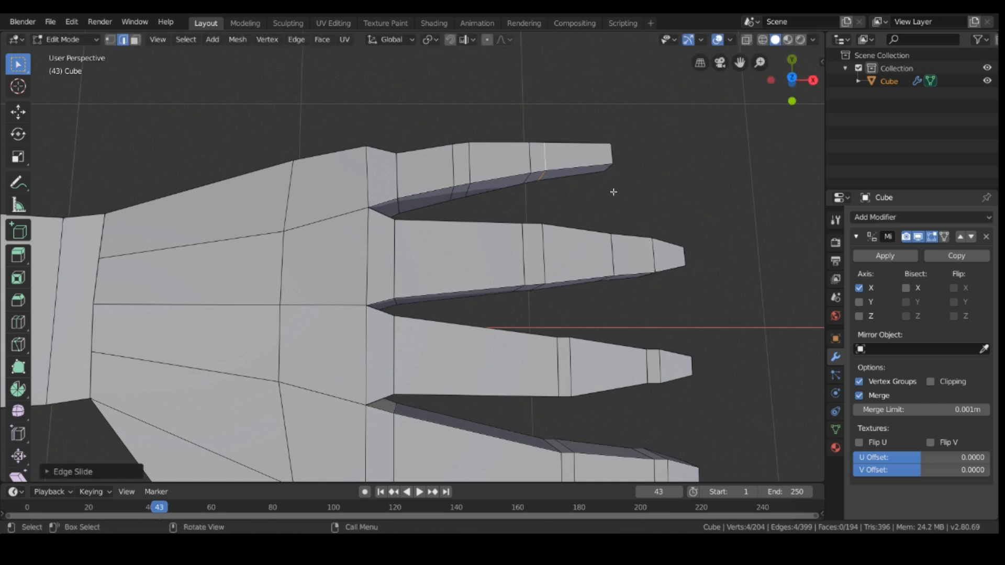
left_click(636, 133)
- Shorten the little finger by edge-sliding its fingertip end face back toward the last joint in face select mode
middle_click_drag(679, 198, 462, 134)
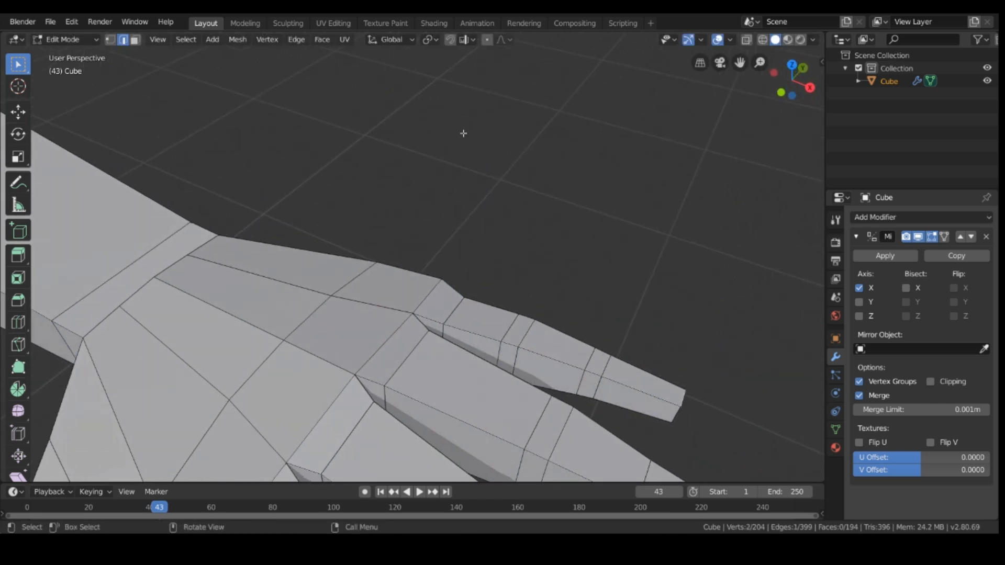
left_click(134, 41)
middle_click_drag(471, 193, 539, 340)
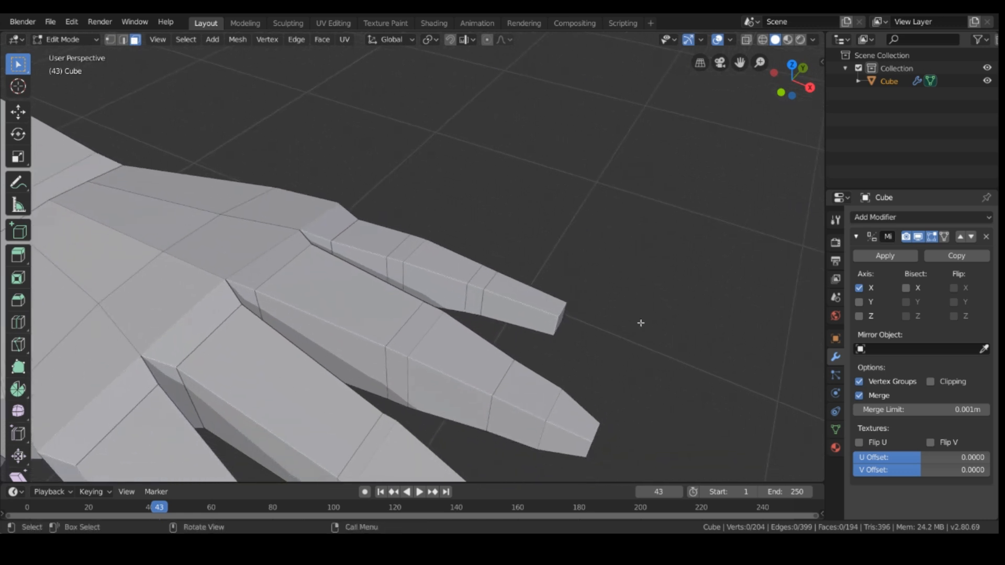
middle_click_drag(640, 323, 602, 292)
left_click(608, 412)
left_click(624, 433)
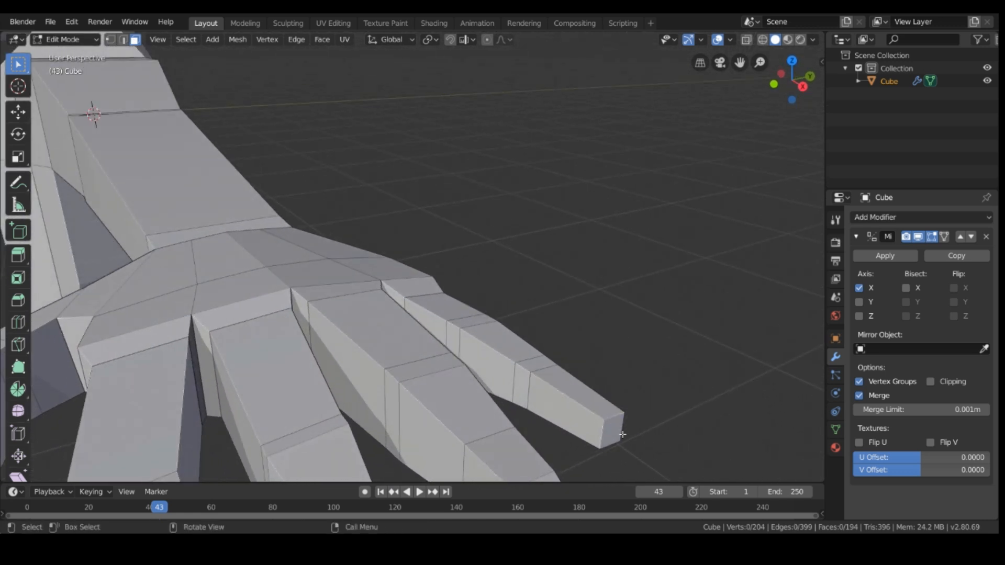
left_click(616, 432)
key("g")
key("g")
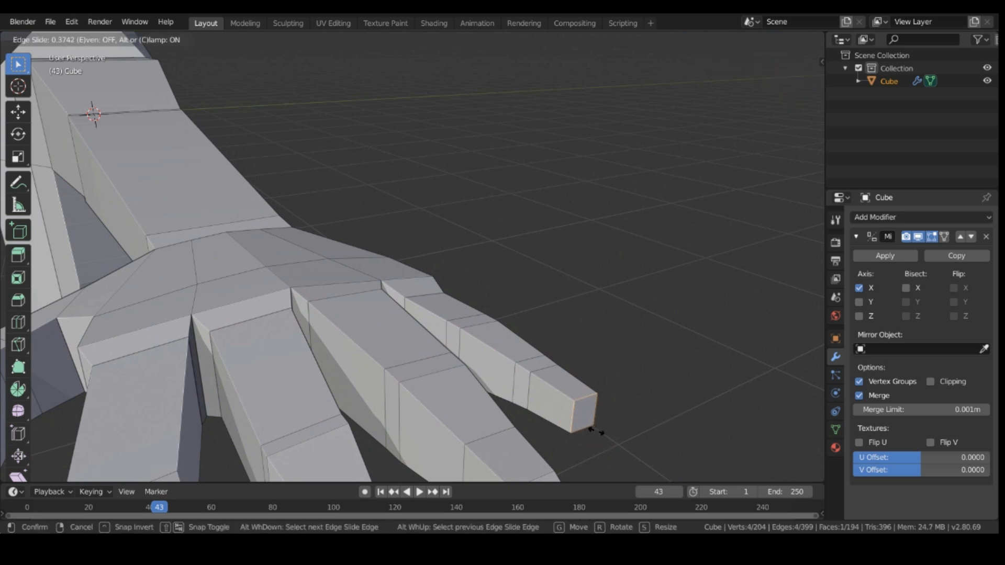
left_click(596, 432)
left_click(620, 292)
middle_click_drag(620, 292, 694, 372)
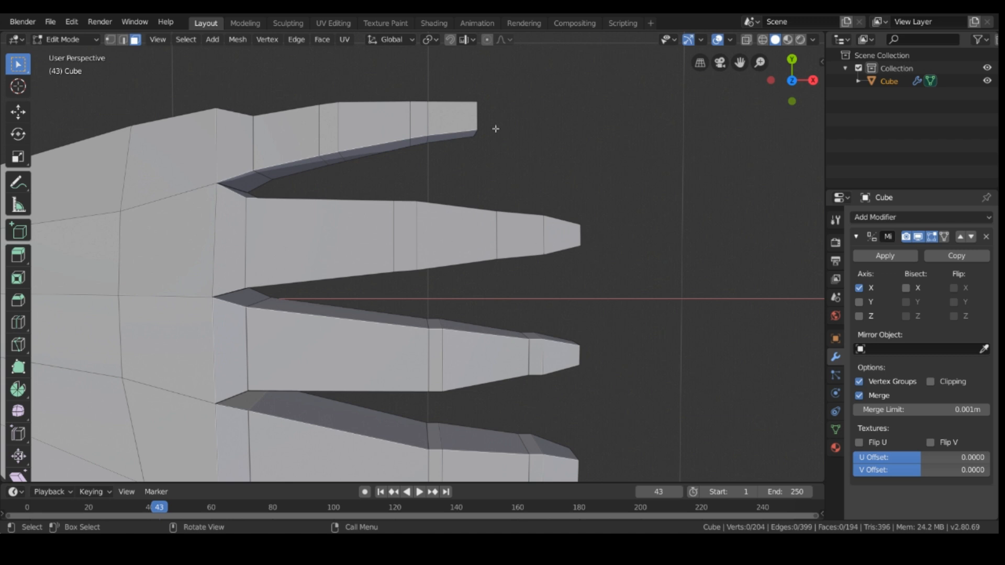
middle_click_drag(607, 264, 366, 431)
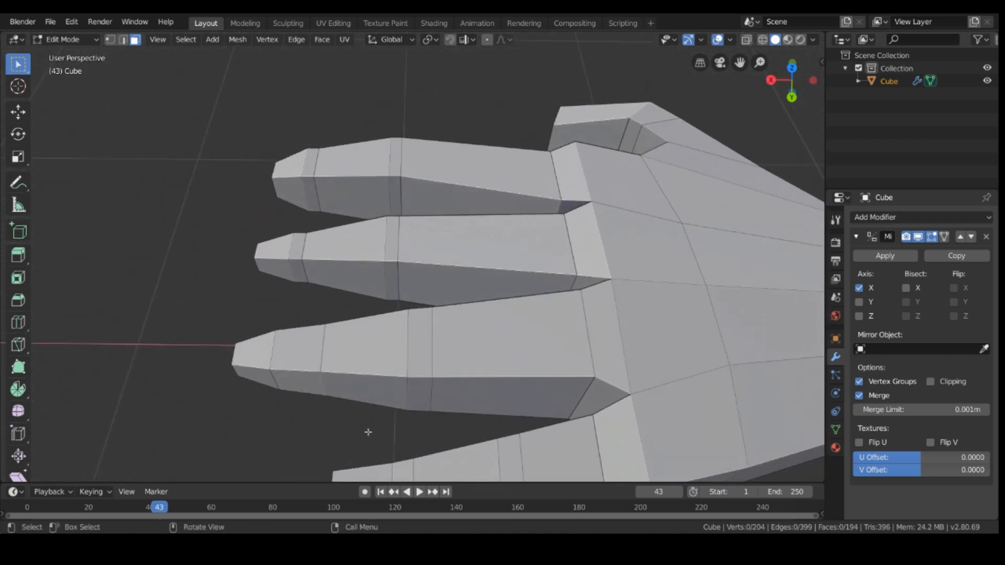
- Scale the little finger's fingertip end face down to about 0.75 to taper the tip
scroll(306, 419, "down", 2)
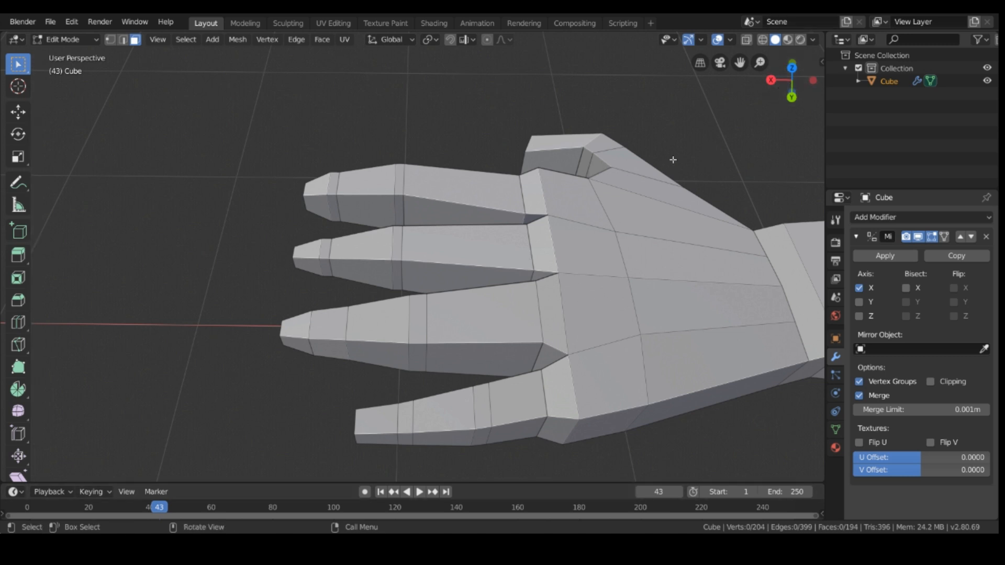
middle_click_drag(673, 160, 612, 149)
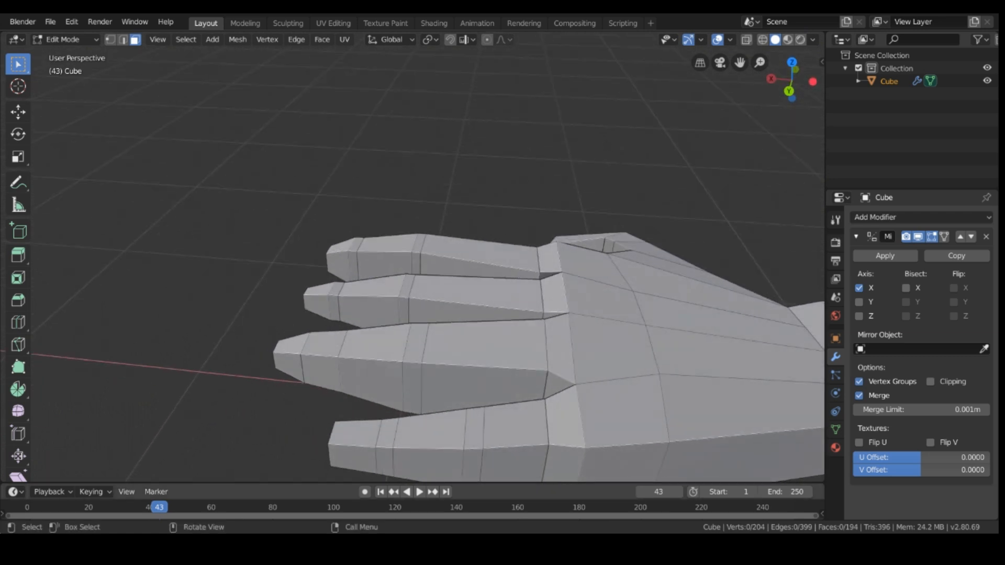
middle_click_drag(186, 337, 501, 449)
left_click(468, 454)
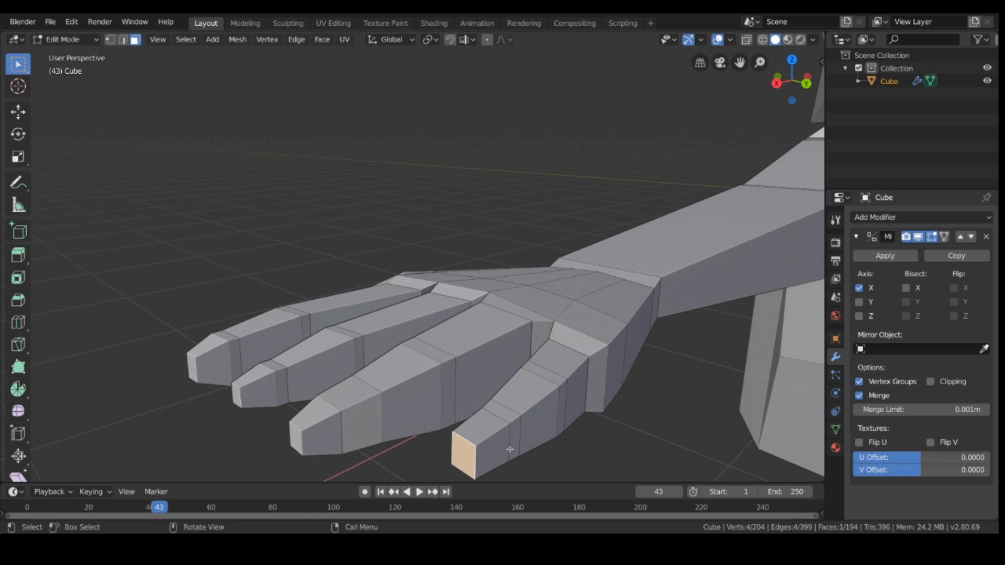
key("s")
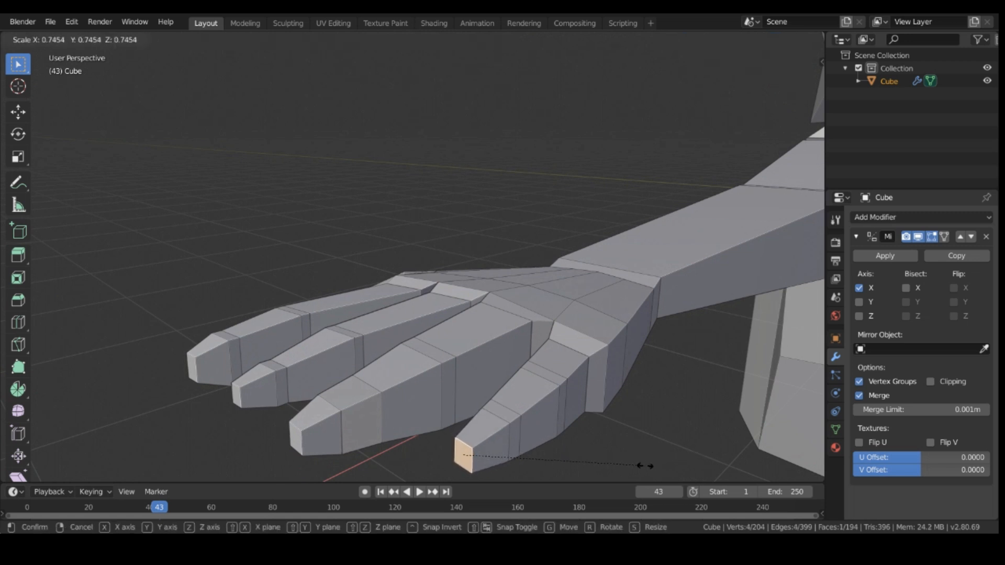
left_click(640, 466)
left_click(675, 440)
- In edge select mode, edge-slide the palm-side edge loop of the ring finger's last joint slightly toward the fingertip
middle_click_drag(661, 444, 632, 461)
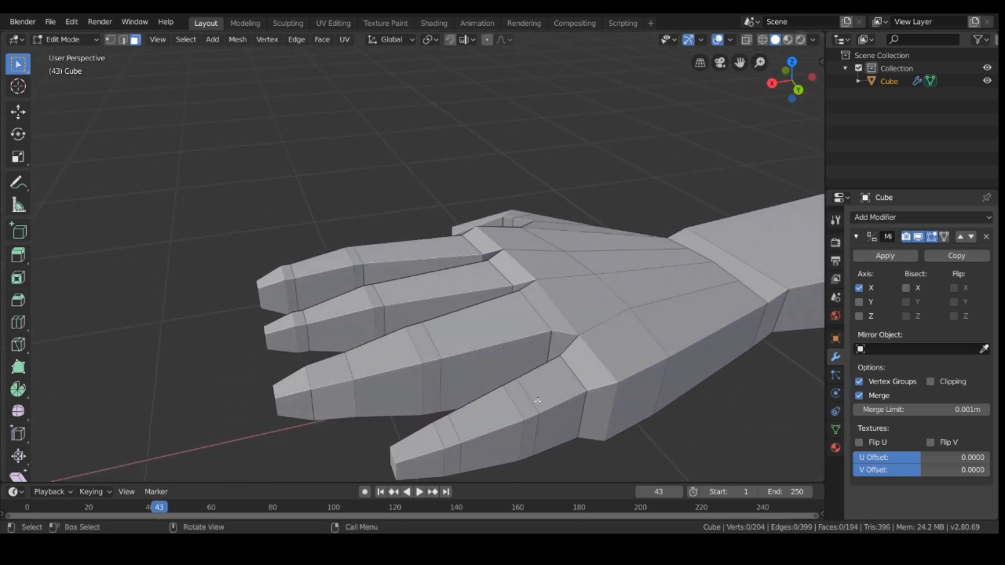
left_click(124, 39)
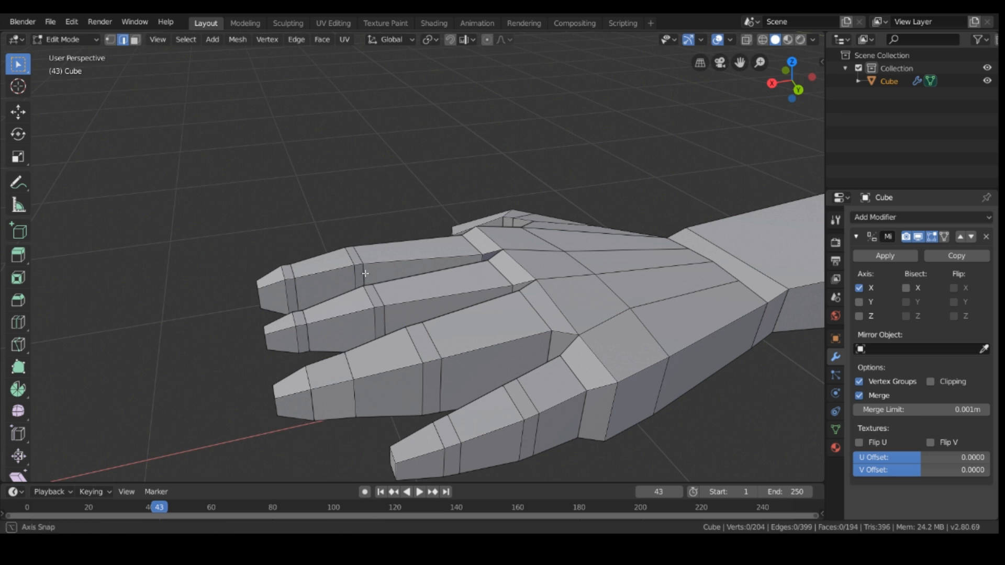
middle_click_drag(366, 448, 382, 301)
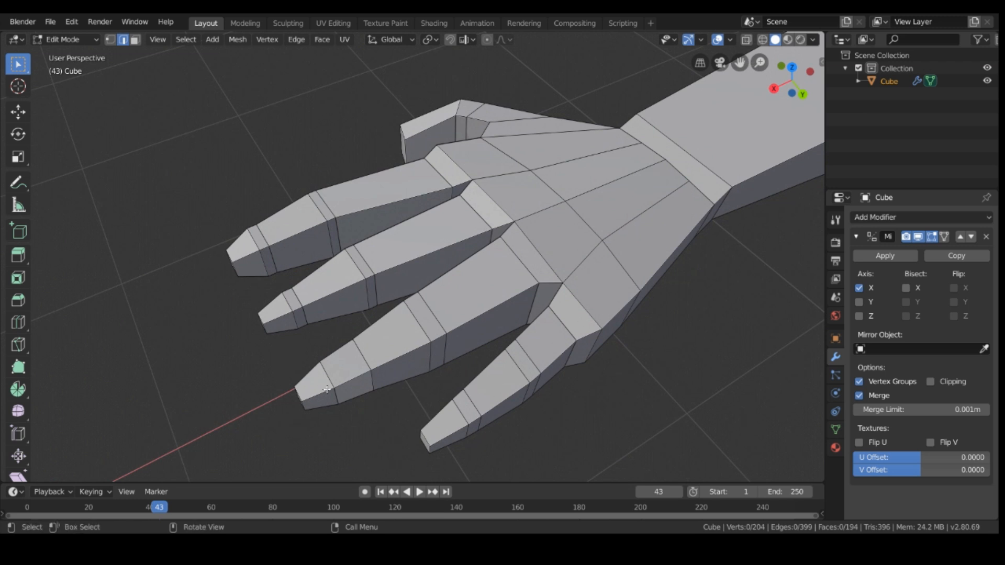
middle_click_drag(326, 389, 350, 365)
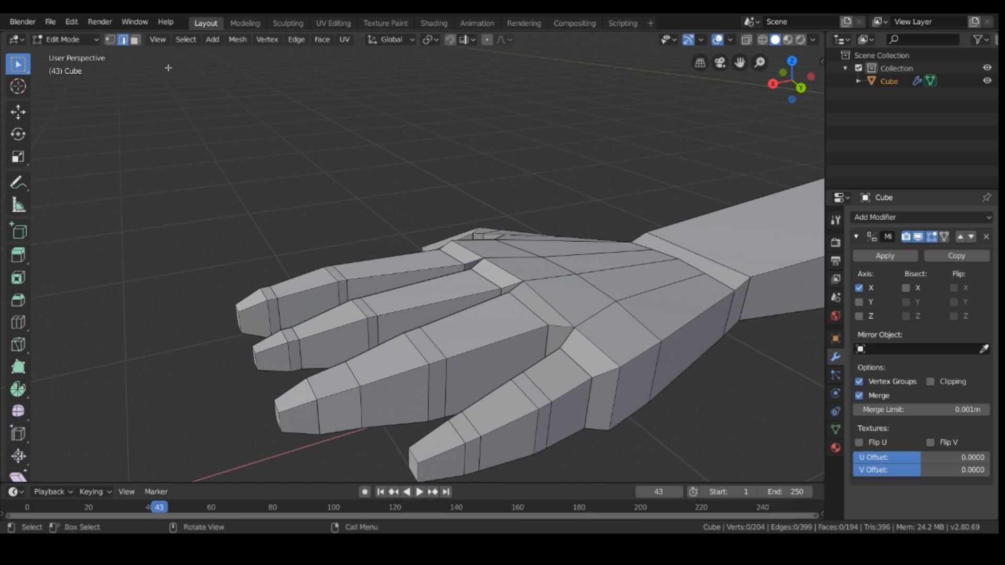
left_click(367, 390, "alt")
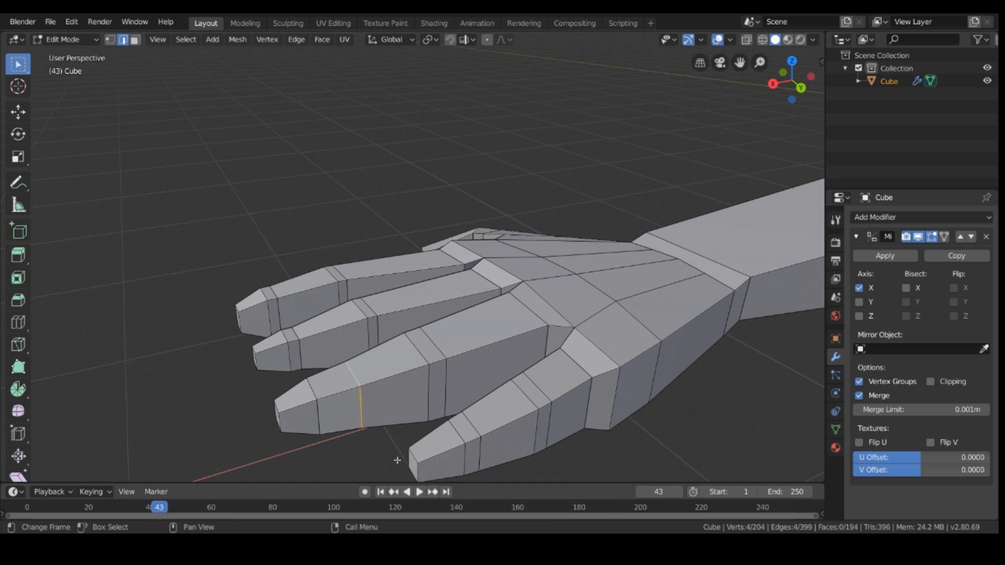
key("g")
key("g")
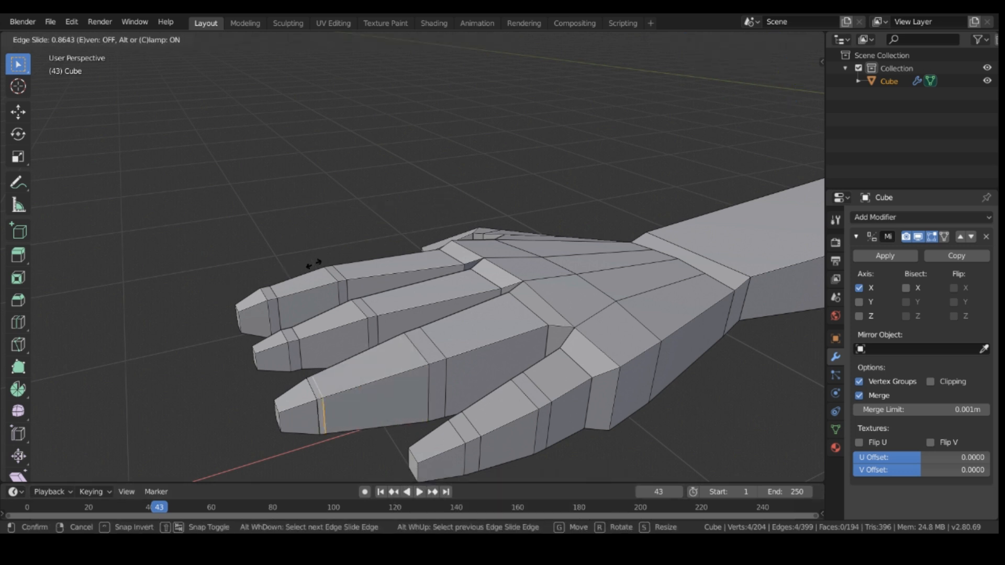
left_click(348, 276)
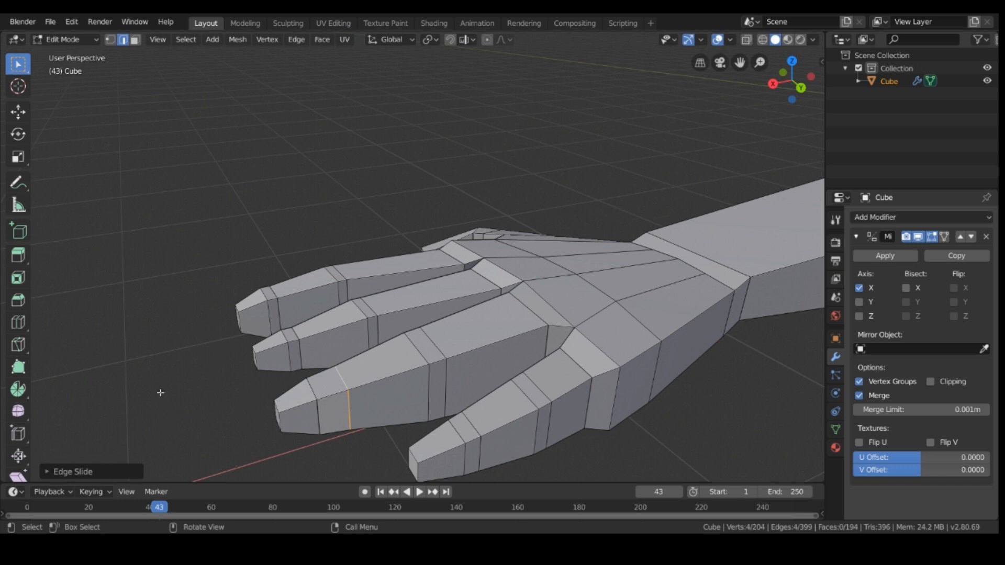
- Examine the tip-side edge loop of the ring finger's last joint from above and below, testing its edge selection
middle_click_drag(163, 391, 242, 295)
left_click(244, 306)
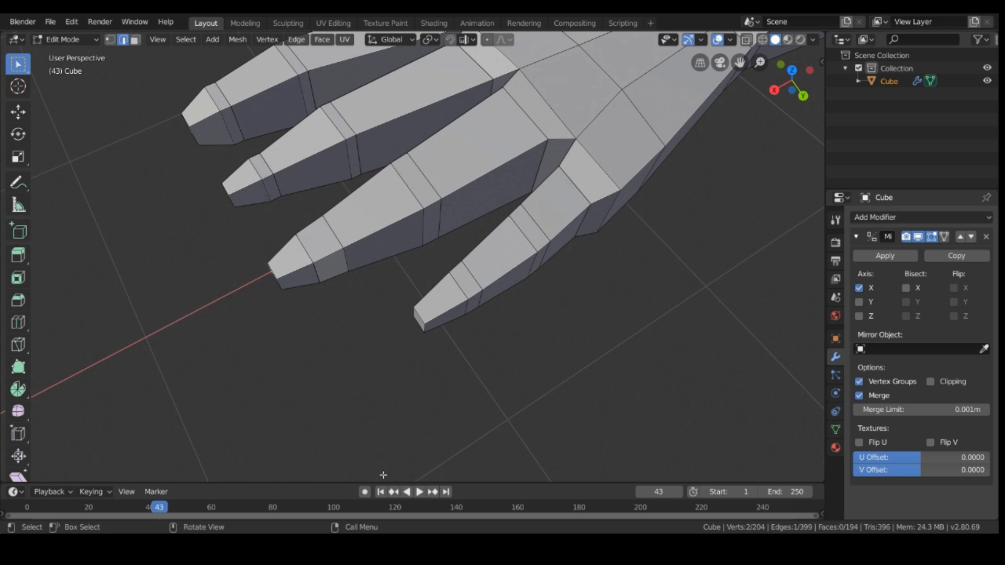
left_click(303, 251, "shift")
middle_click_drag(298, 304, 409, 269)
left_click(424, 374)
middle_click_drag(436, 320, 384, 343)
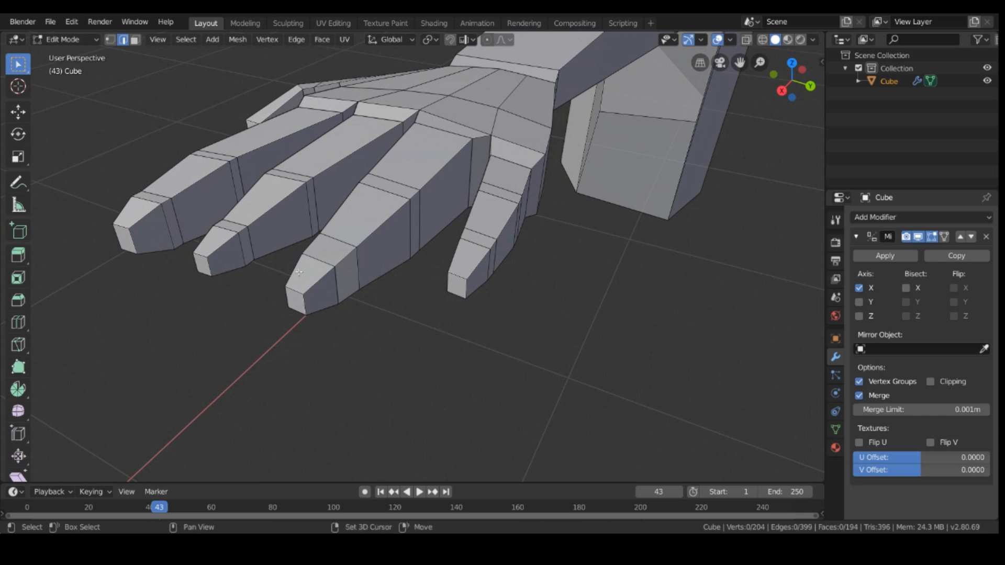
left_click(319, 260, "alt")
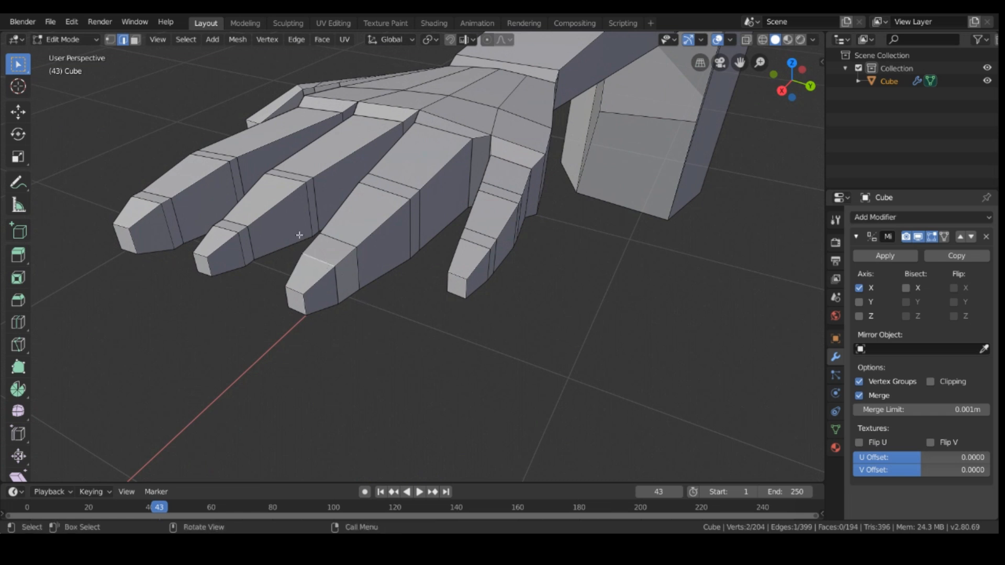
middle_click_drag(338, 413, 426, 325)
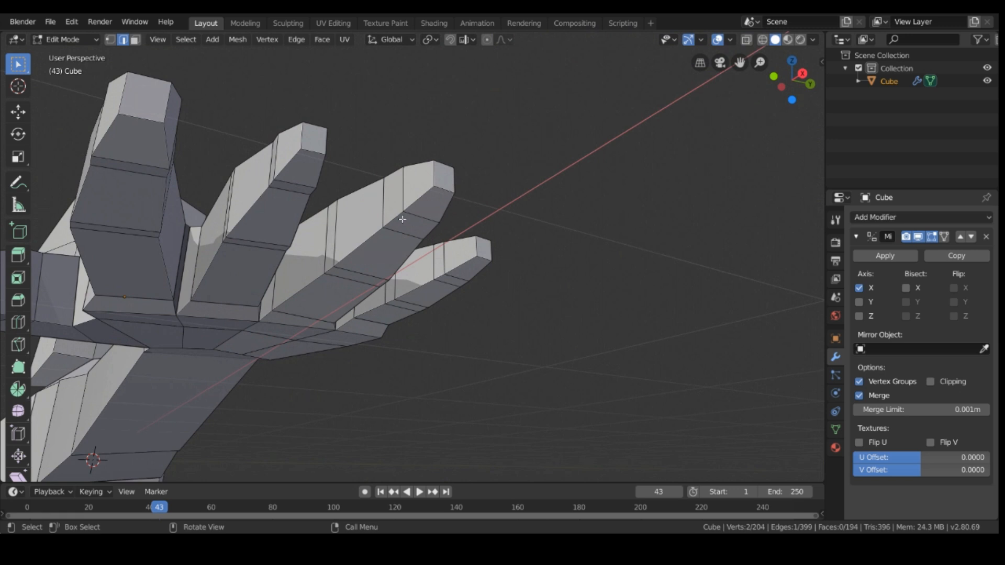
middle_click_drag(486, 227, 405, 298)
left_click(319, 399)
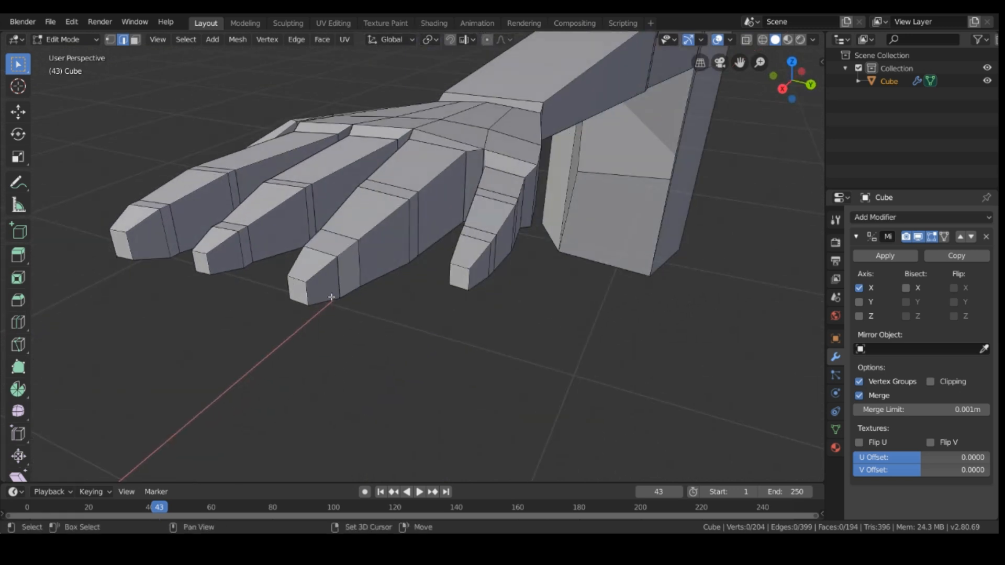
left_click(345, 270, "alt+shift")
middle_click_drag(352, 390, 494, 384)
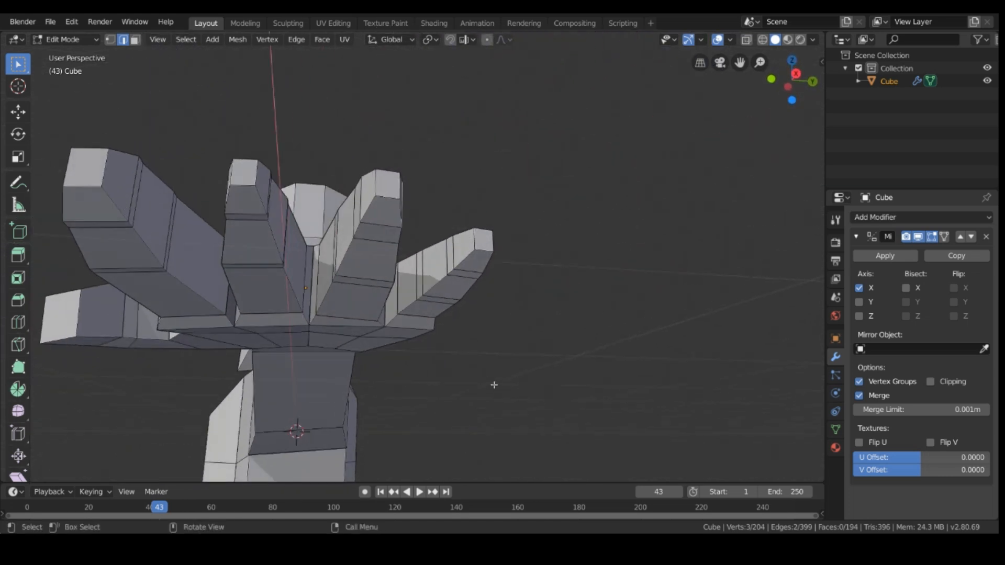
key("alt+a")
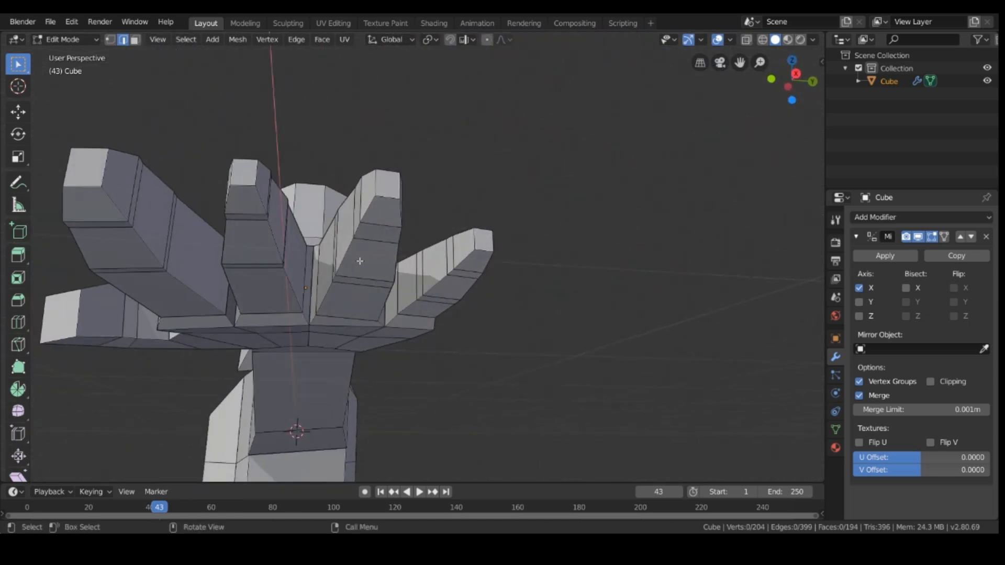
- Try to edge-slide the tip-side edge loop of the ring finger's last joint toward the palm from the underside
left_click(385, 229, "alt")
middle_click_drag(373, 314, 422, 396)
key("g")
key("g")
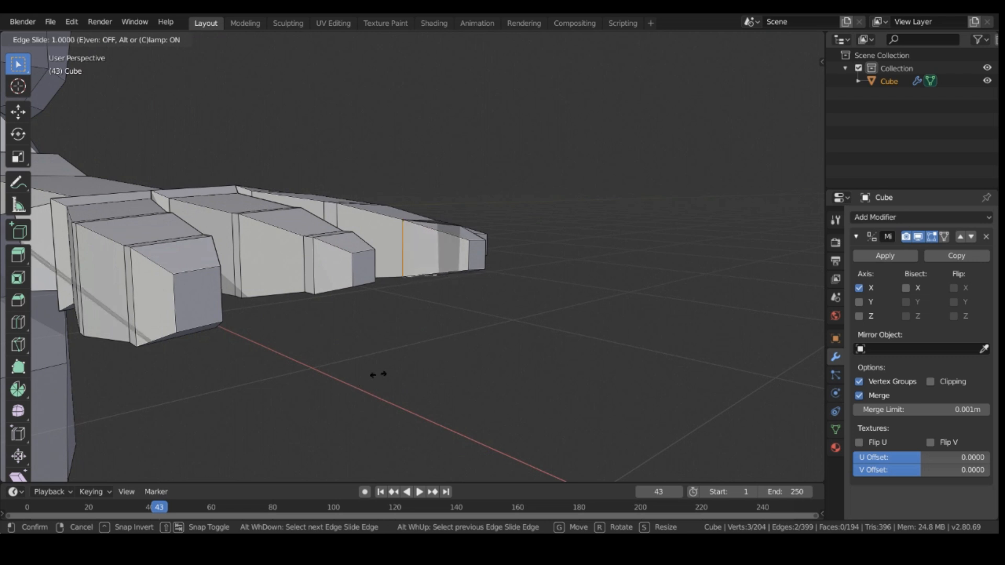
left_click(438, 357)
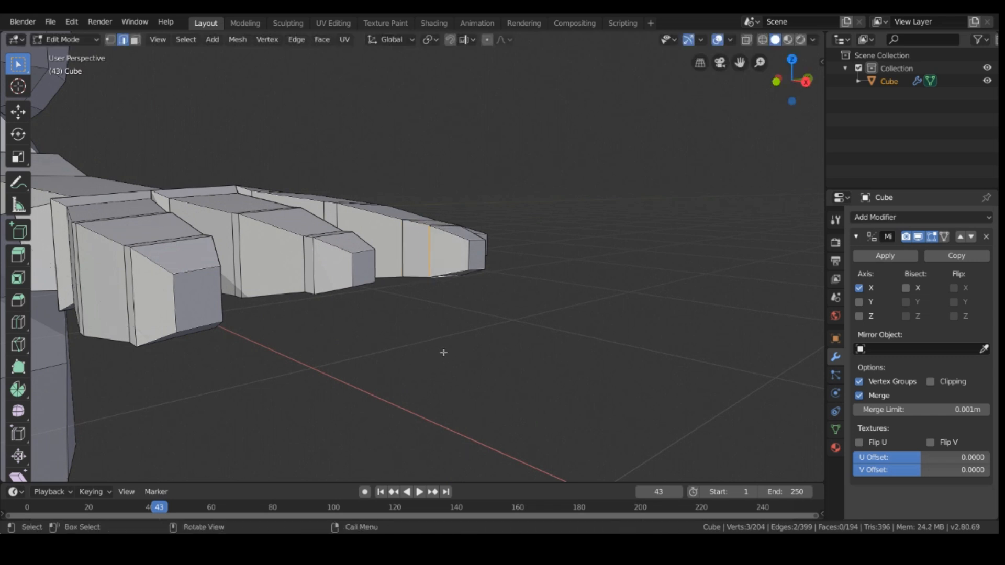
key("g")
key("g")
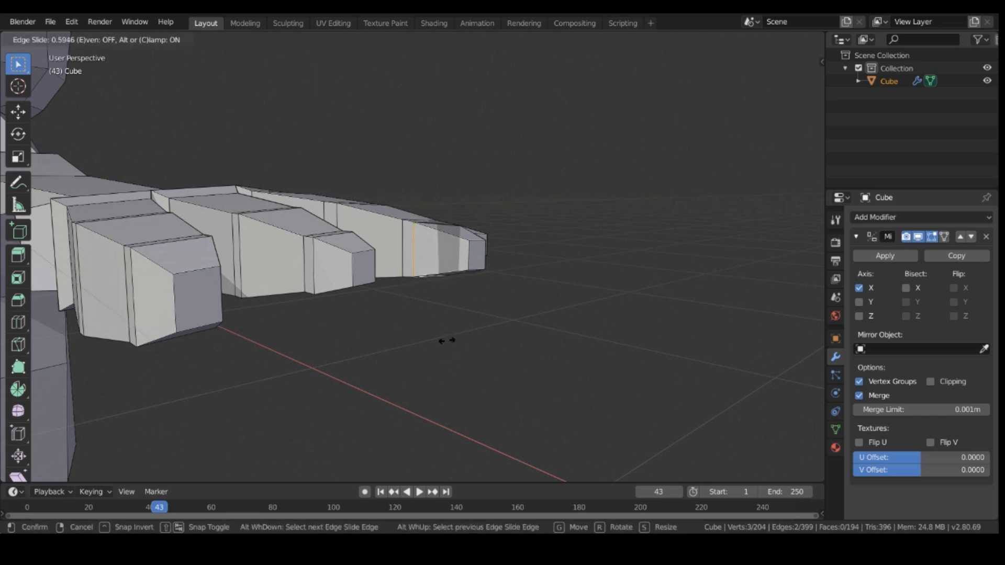
left_click(446, 340)
- Check the ring finger's last joint from above and undo the edge slide of its tip-side edges
middle_click_drag(518, 184, 361, 222)
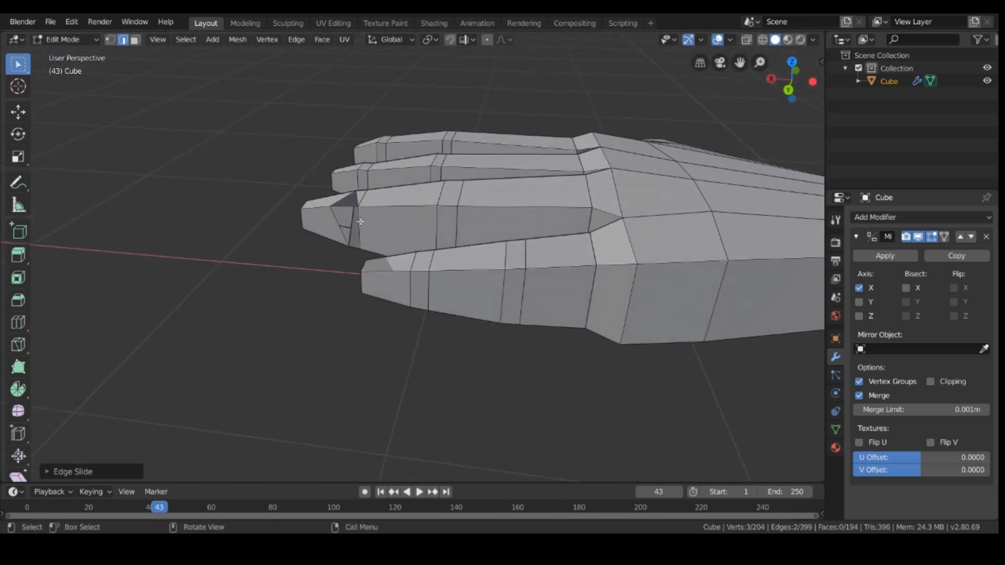
middle_click_drag(206, 370, 326, 369)
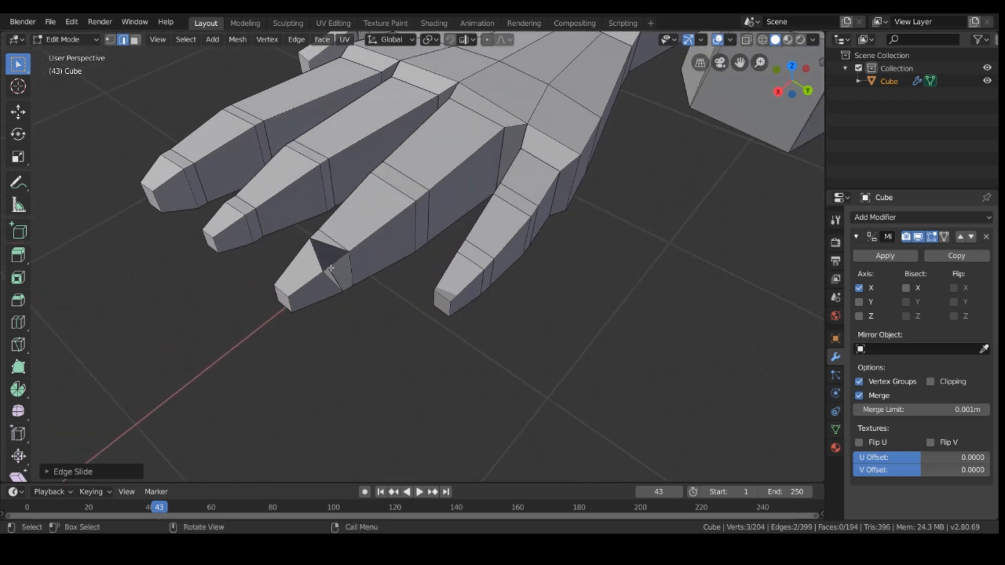
key("ctrl")
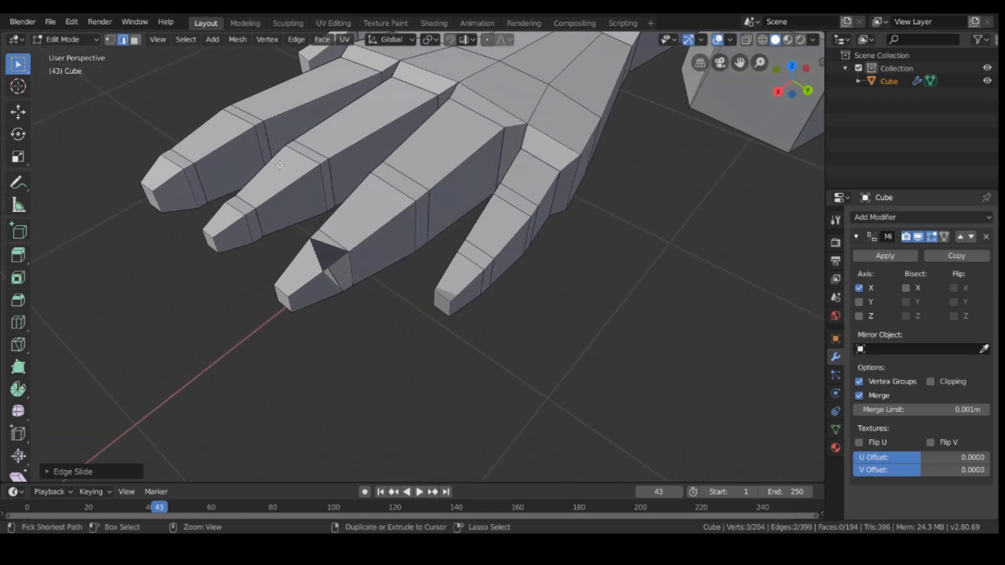
key("ctrl+z")
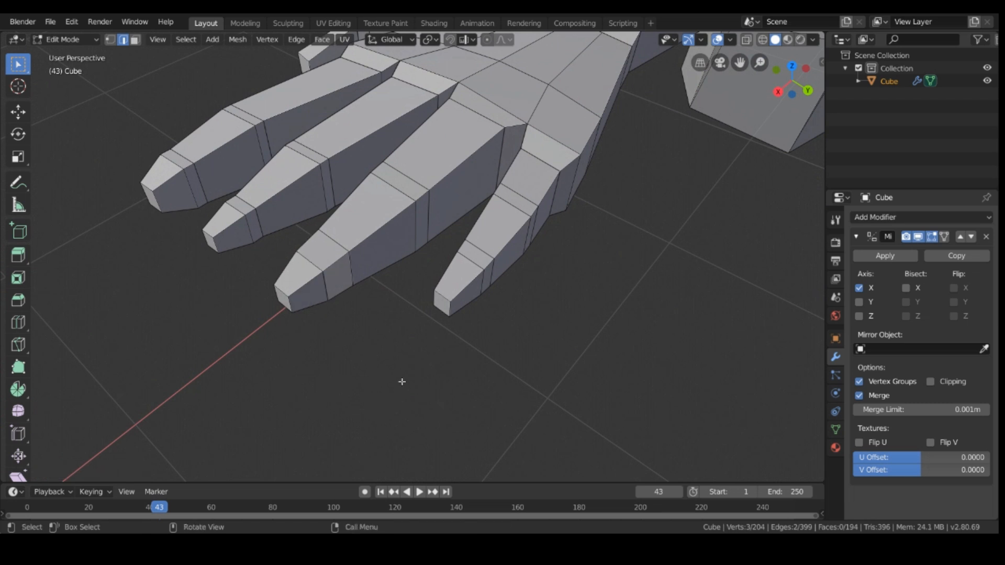
- Switch the viewport to wireframe shading and probe the edges of the ring finger's last joint
key("z")
left_click(313, 381)
mouse_move(309, 386)
middle_mouse_down()
mouse_move(325, 370)
mouse_move(392, 359)
mouse_move(565, 352)
mouse_move(571, 323)
middle_mouse_up()
key("alt+a")
scroll(413, 327, "up", 2)
scroll(435, 319, "up", 3)
middle_click_drag(434, 329, 423, 344)
left_click(263, 359)
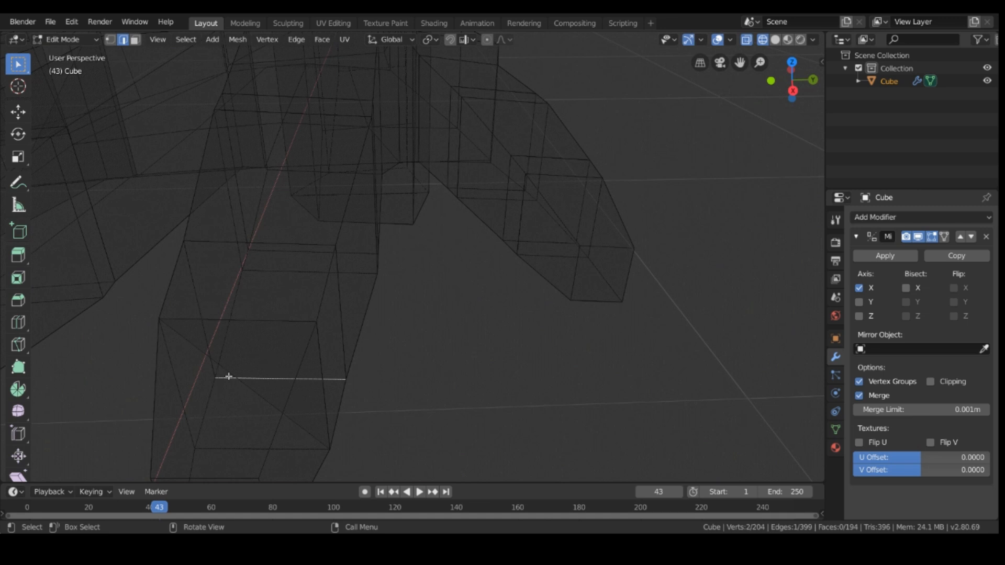
left_click(246, 387)
middle_click_drag(387, 419, 456, 424)
- In face select mode, examine the faces in and around the ring finger's last joint by selecting them individually
left_click(134, 40)
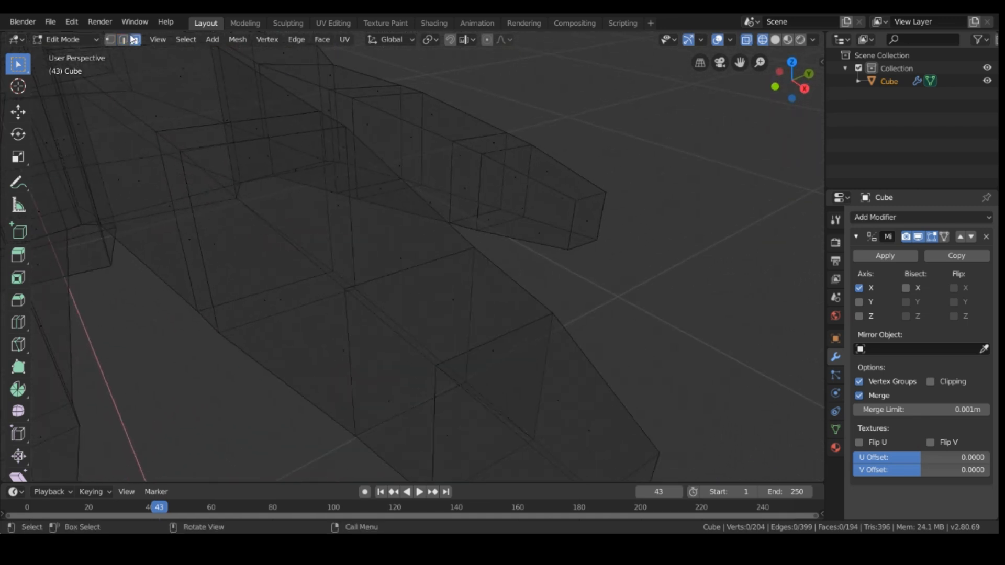
middle_click_drag(376, 333, 352, 294)
left_click(352, 294)
middle_click_drag(482, 303, 454, 308)
key("alt+a")
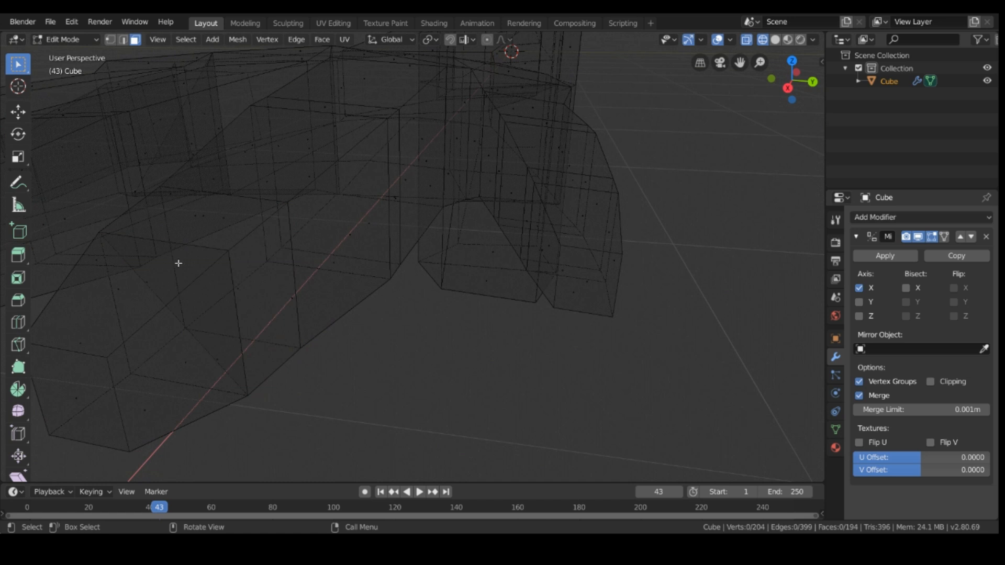
left_click(219, 329)
middle_click_drag(220, 330, 440, 301)
key("alt+a")
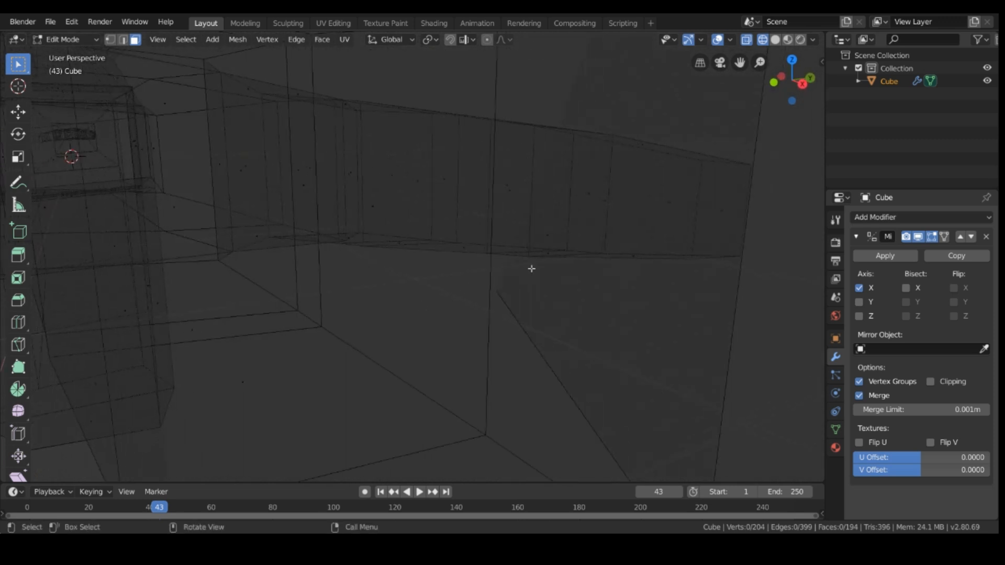
left_click(542, 265)
key("alt+a")
middle_click_drag(574, 330, 555, 319)
left_click(222, 294)
left_click(240, 294)
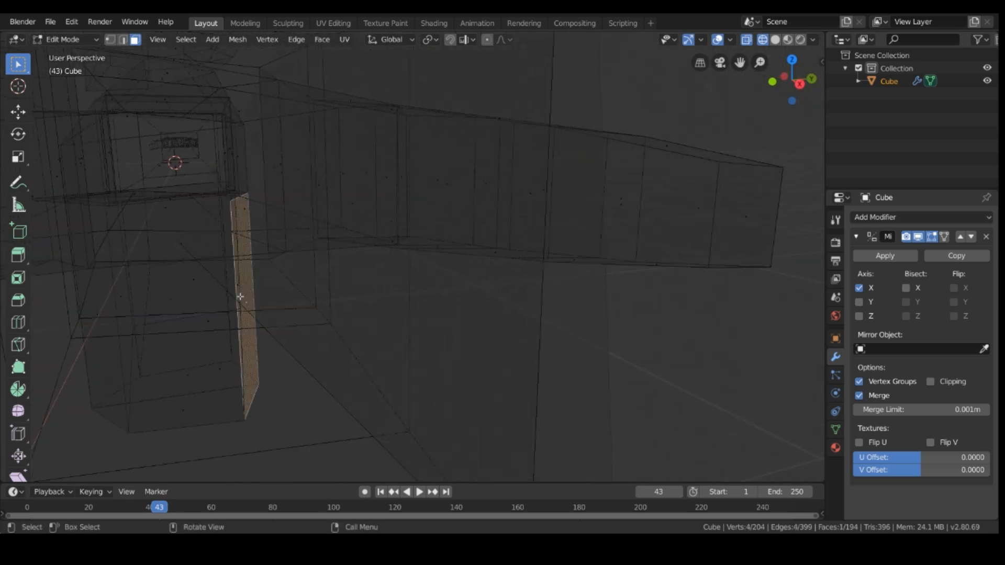
key("alt+a")
middle_click_drag(285, 321, 314, 362)
left_click(314, 362)
middle_click_drag(462, 404, 421, 389)
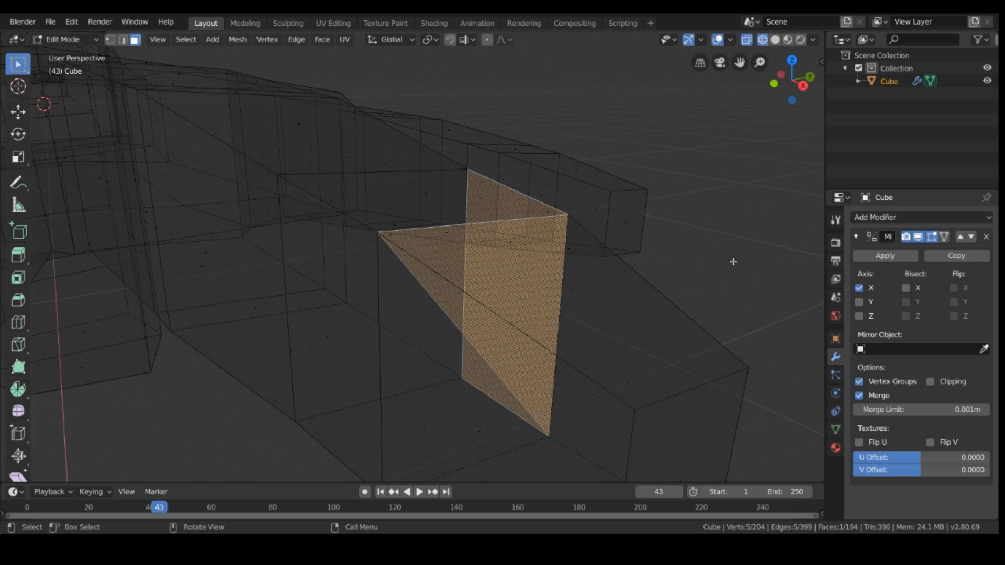
- Switch to edge select mode and try moving the edge that crosses the ring finger's last joint
key("alt+a")
left_click(123, 41)
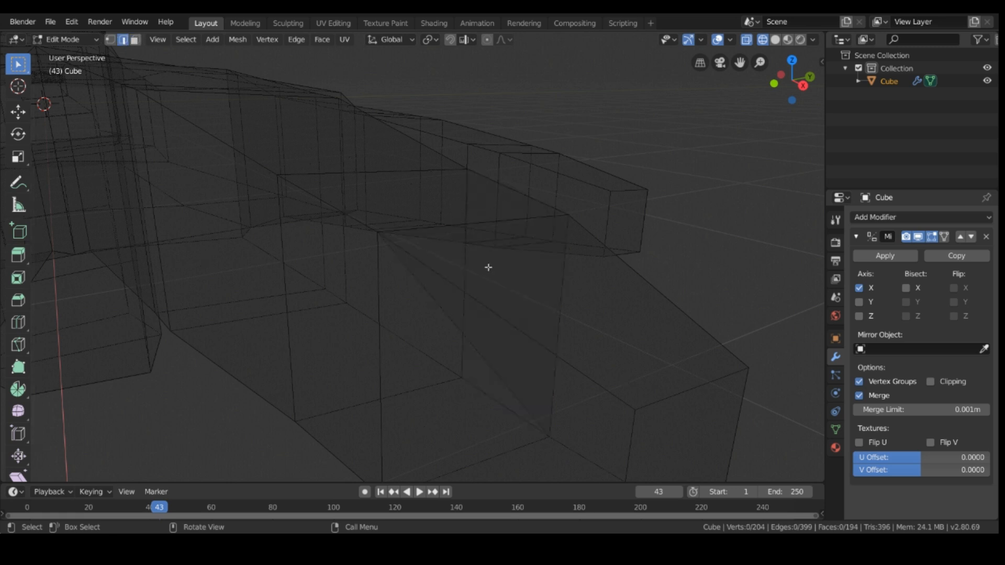
left_click(499, 221)
key("g")
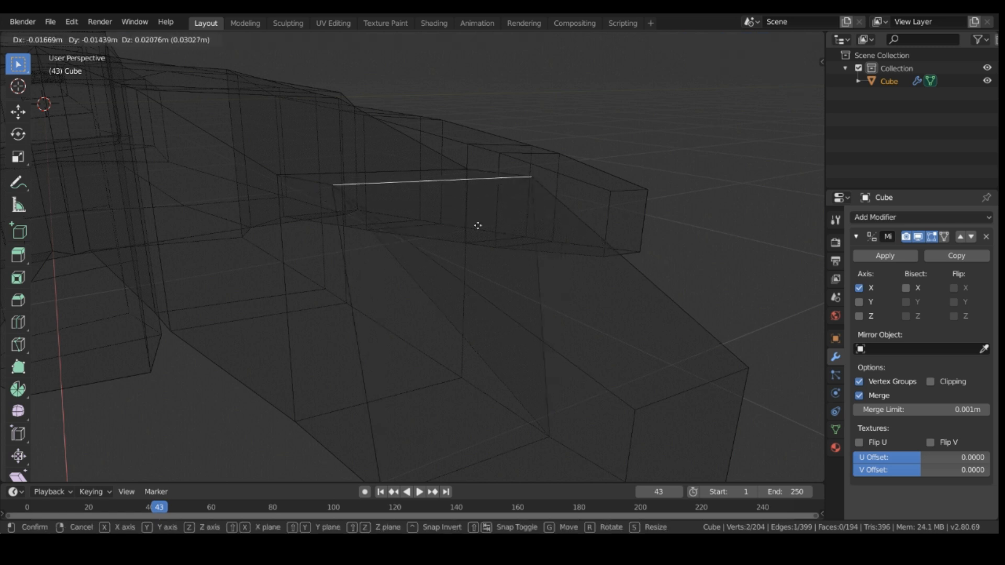
right_click(548, 214)
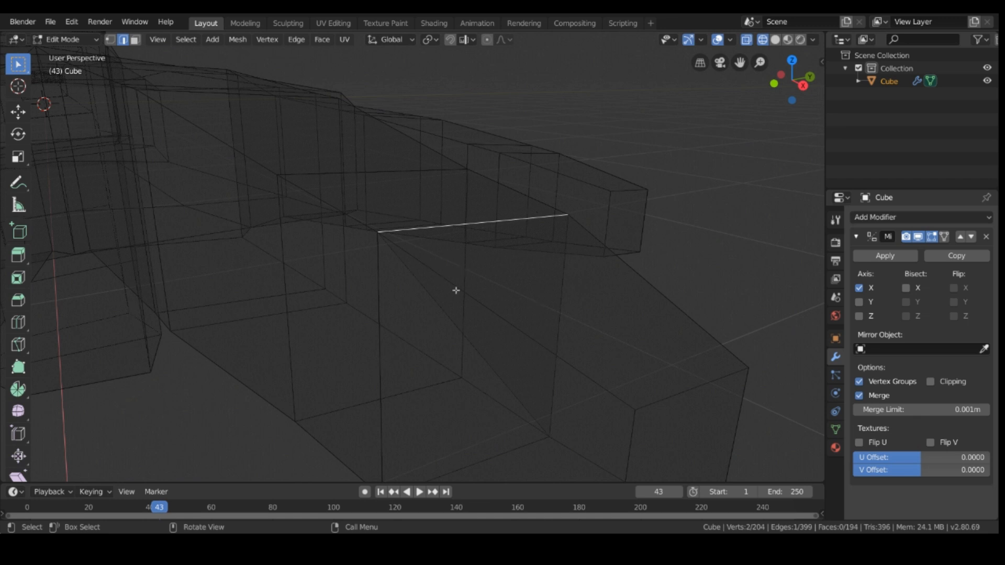
- Delete the stray diagonal edge inside the ring finger's last joint and return the viewport to solid shading
left_click(442, 308)
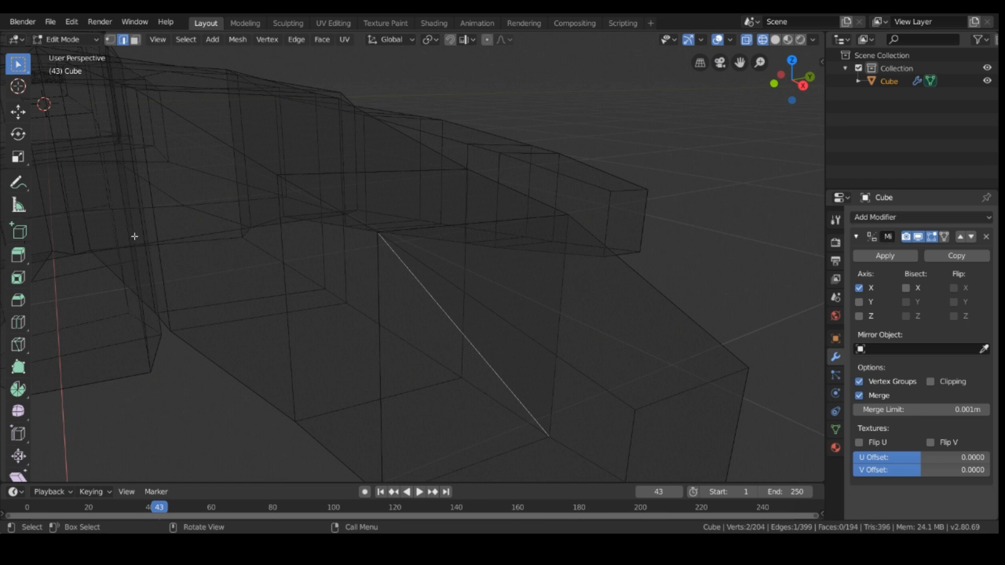
key("x")
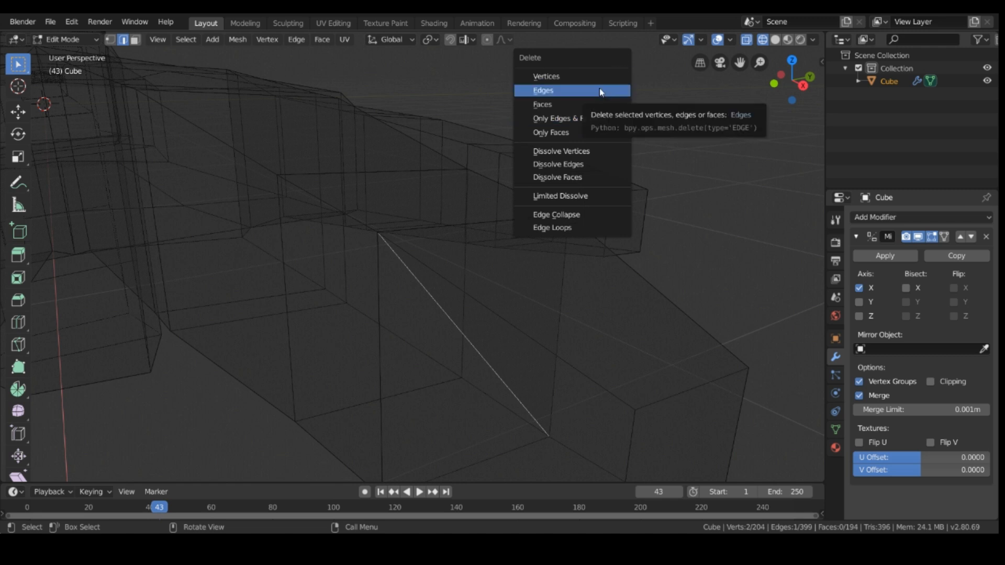
left_click(600, 92)
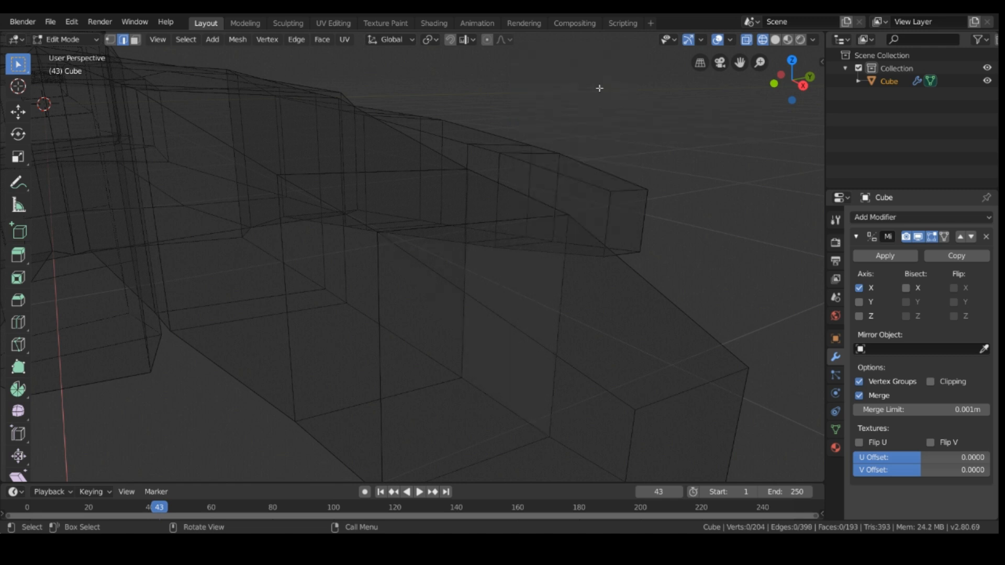
mouse_move(680, 278)
middle_mouse_down()
mouse_move(708, 276)
mouse_move(680, 276)
mouse_move(693, 272)
mouse_move(681, 286)
middle_mouse_up()
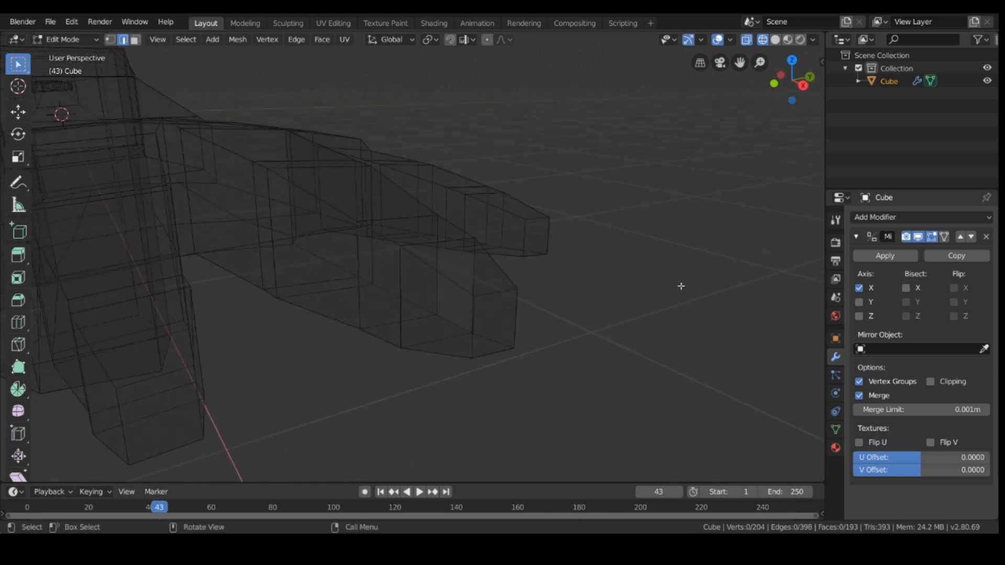
key("z")
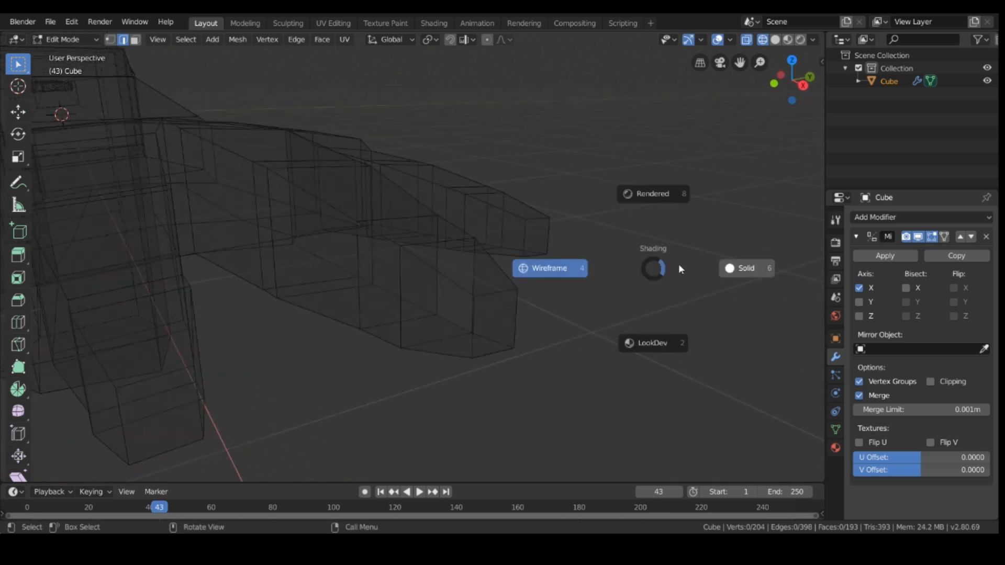
left_click(680, 264)
mouse_move(561, 343)
middle_mouse_down()
mouse_move(535, 361)
mouse_move(545, 365)
middle_mouse_up()
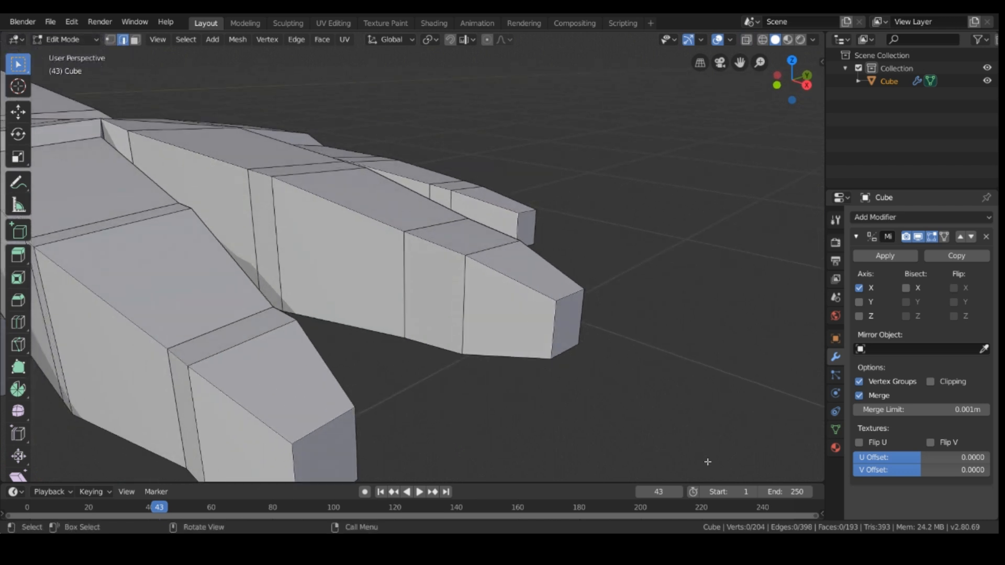
- In vertex select mode, fill a face between the four corner vertices on the pinky-facing side of the ring finger's last joint
left_click(491, 249, "alt+shift")
middle_click_drag(645, 383, 246, 272)
left_click(242, 344)
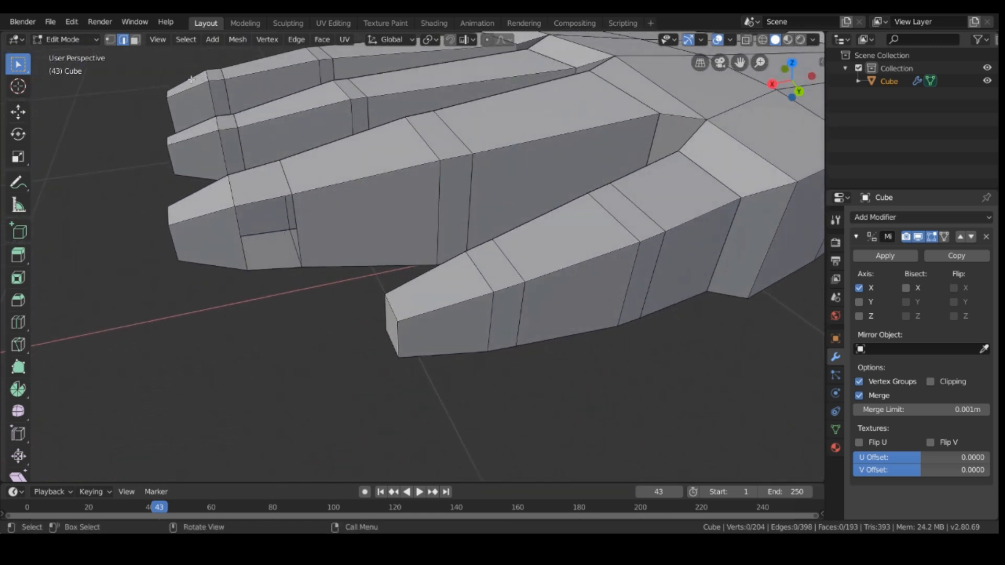
left_click(110, 39)
scroll(247, 412, "up", 2)
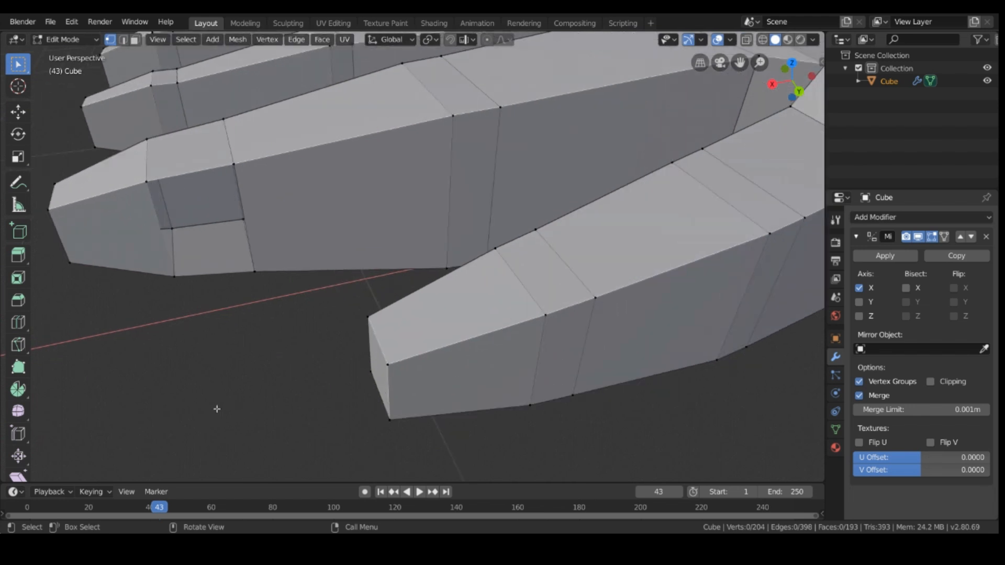
left_click(155, 215, "shift")
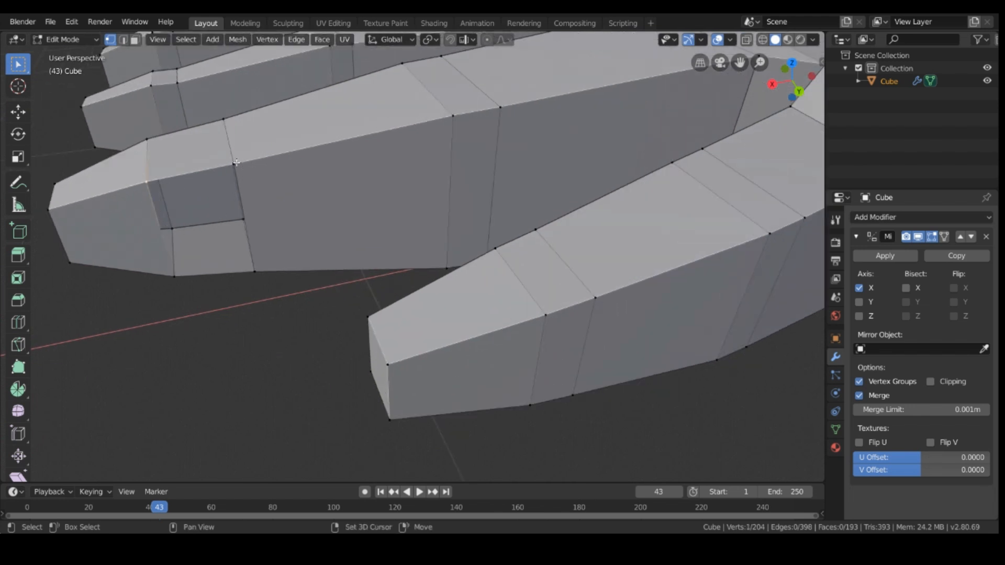
left_click(236, 163, "shift")
left_click(249, 276, "shift")
left_click(187, 277, "shift")
key("f")
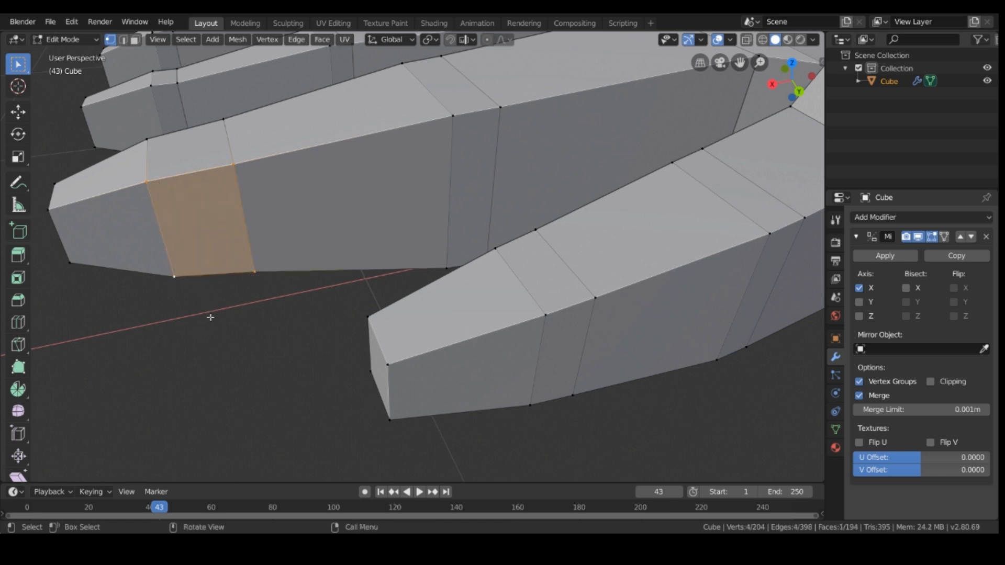
left_click(211, 317)
- In edge select mode, edge-slide the tip-side loop of the ring finger's last joint toward the palm by about 0.32
middle_click_drag(238, 363, 398, 367)
middle_click_drag(664, 352, 398, 314)
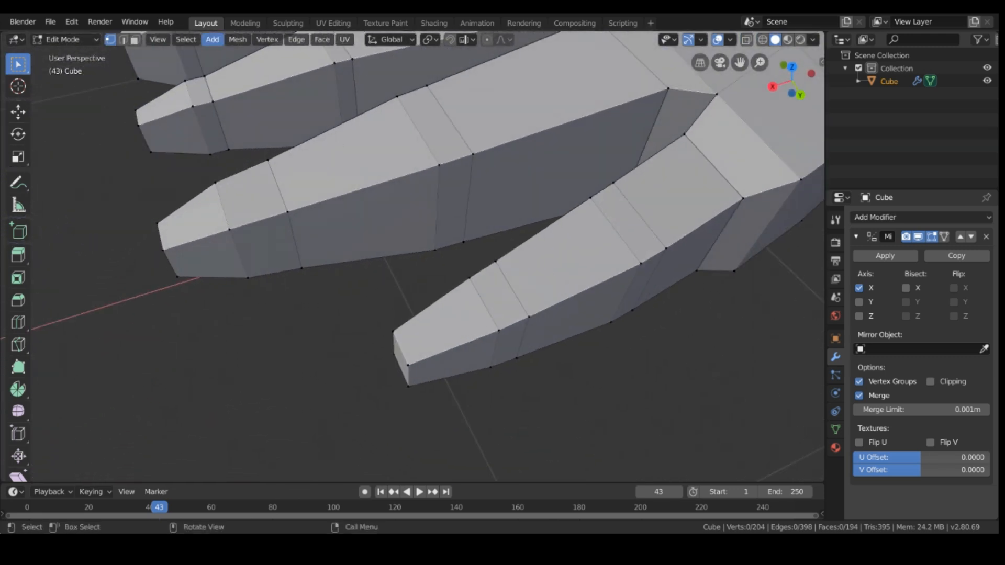
left_click(124, 41)
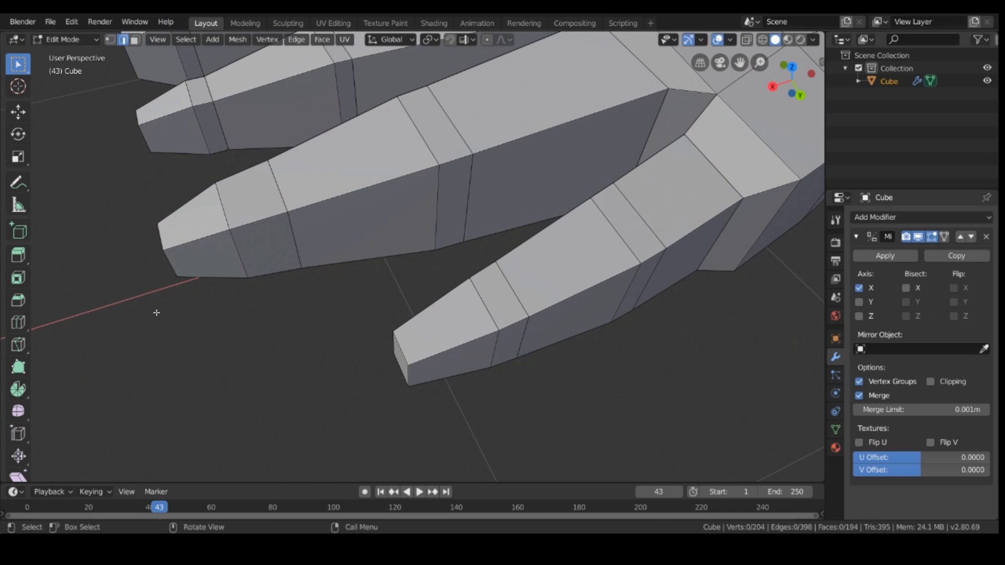
left_click(228, 203, "alt")
key("g")
key("g")
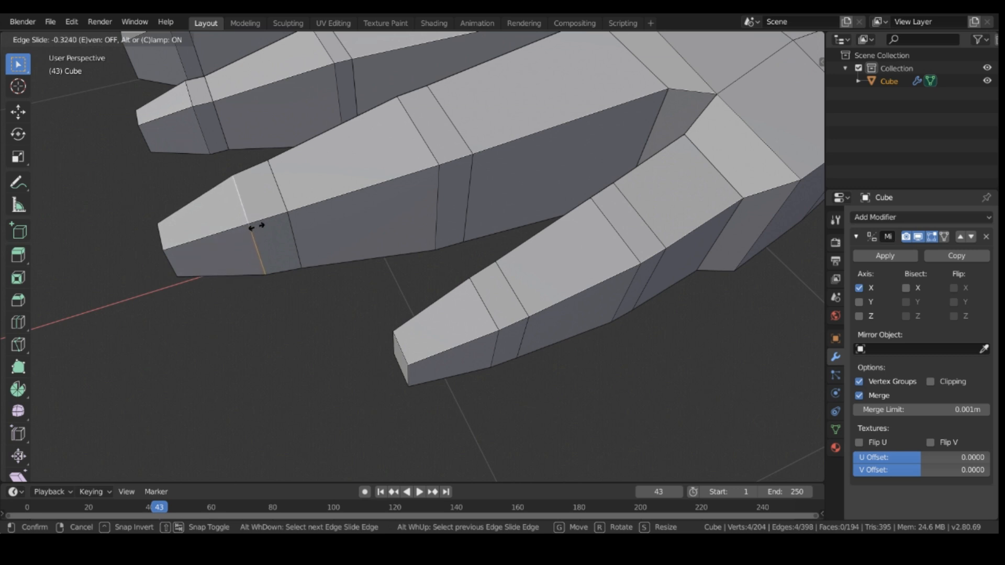
left_click(256, 226)
left_click(214, 363)
middle_click_drag(224, 364, 189, 397)
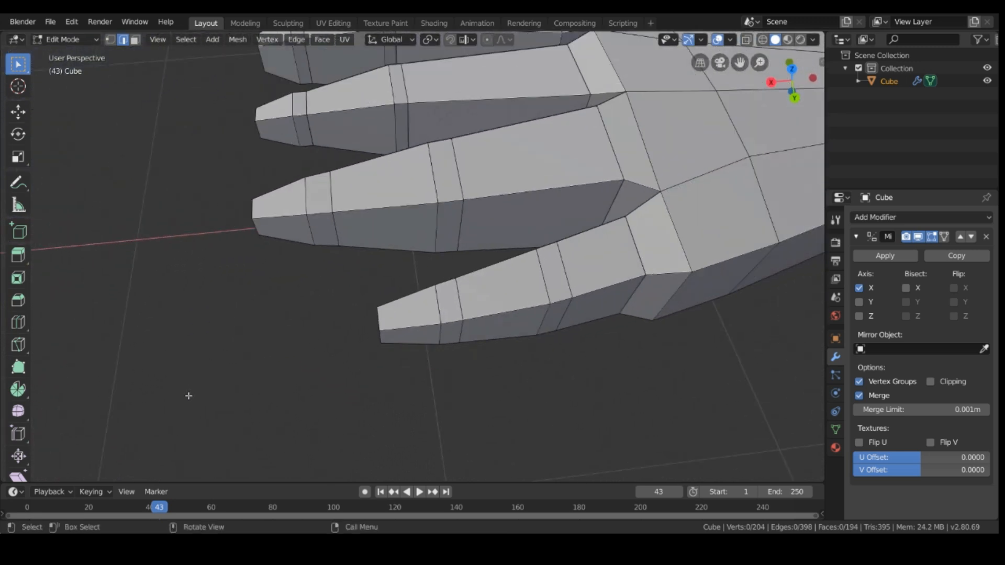
- In face select mode, move the middle finger's end face outward along the global X axis by about 0.12 m
middle_click_drag(356, 249, 431, 301)
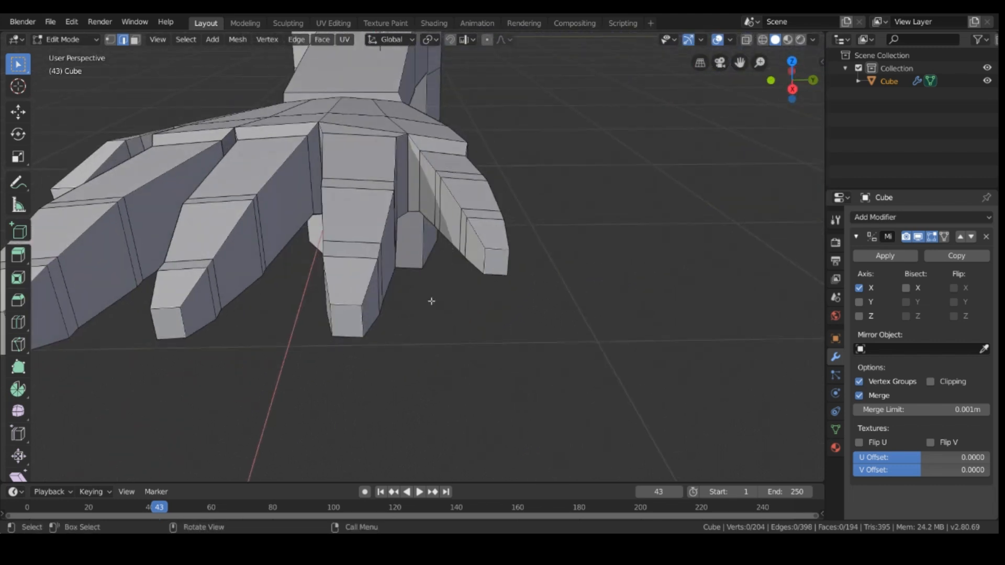
left_click(135, 39)
left_click(172, 330)
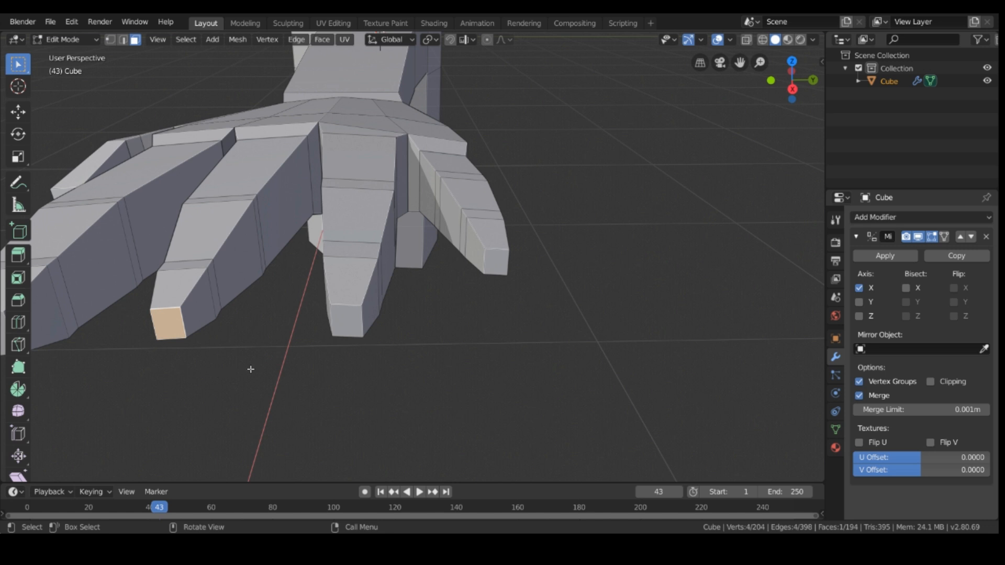
scroll(353, 306, "down", 3)
scroll(356, 321, "down", 1)
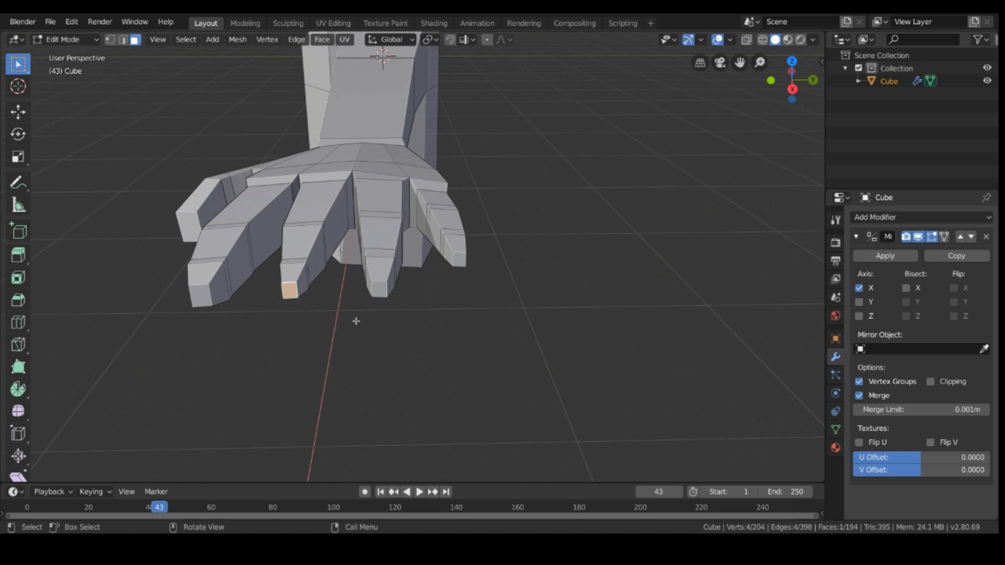
key("g")
key("x")
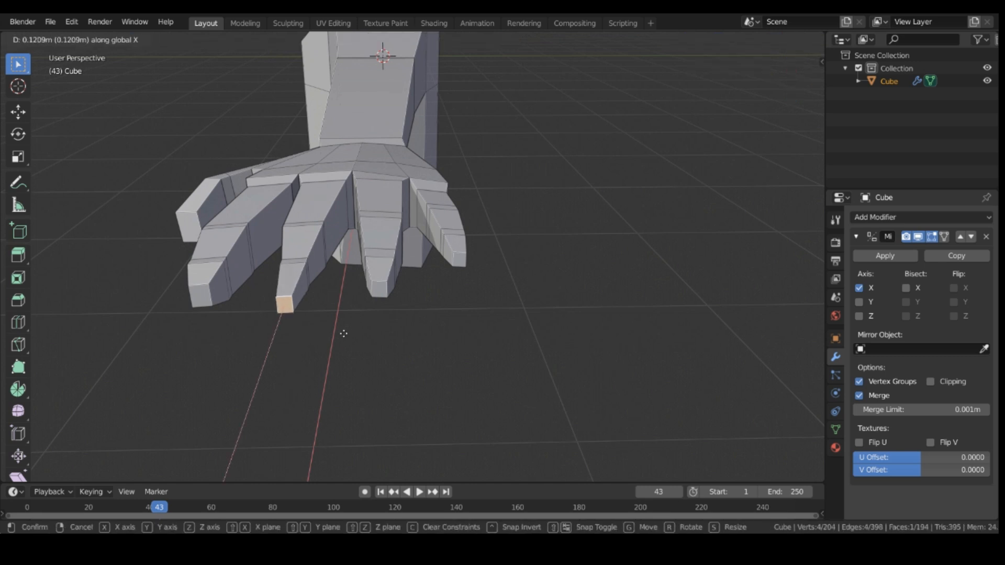
left_click(343, 334)
- Scale the middle finger's end face up to about 1.125, then clear the selection
middle_click_drag(339, 339, 452, 333)
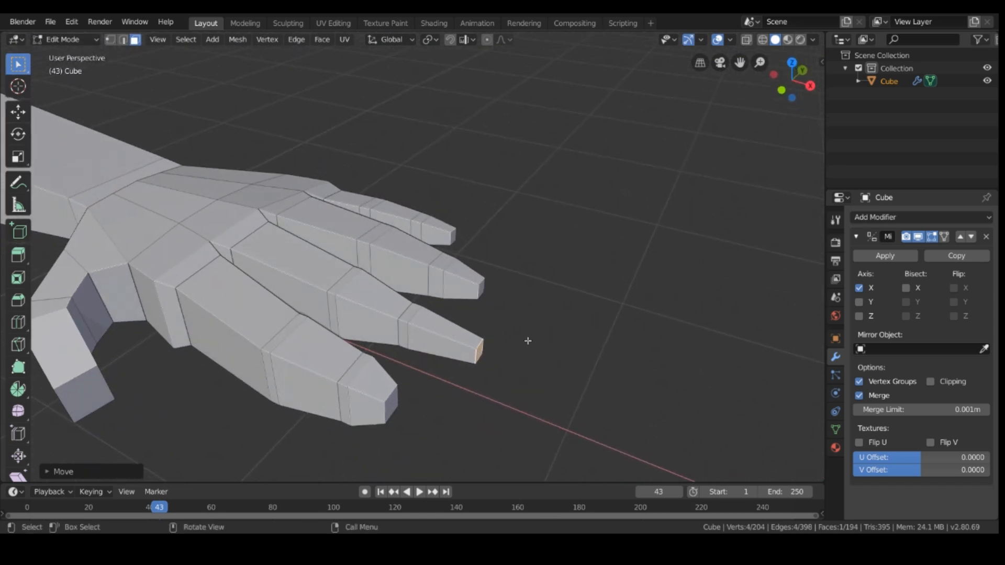
key("s")
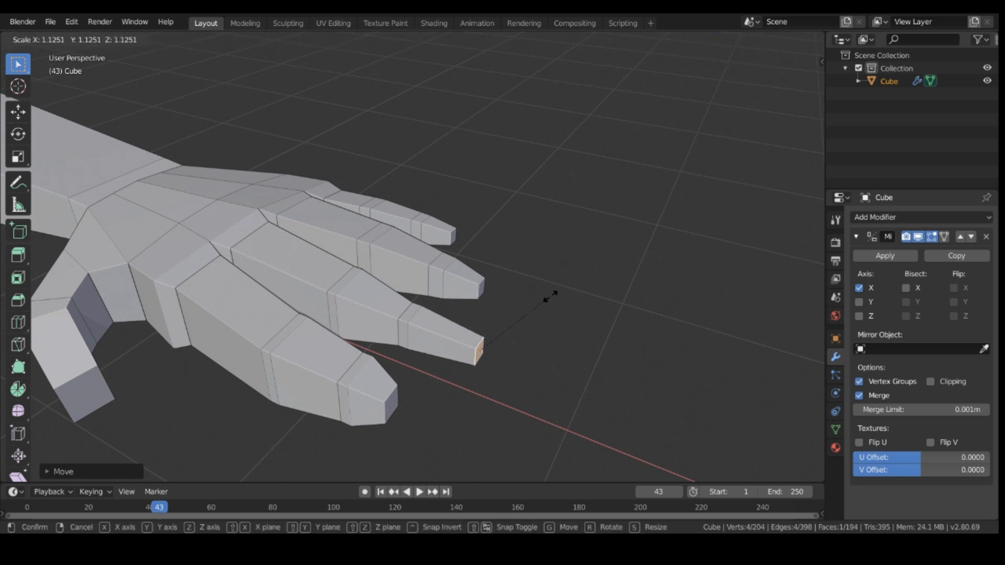
left_click(550, 297)
left_click(489, 294)
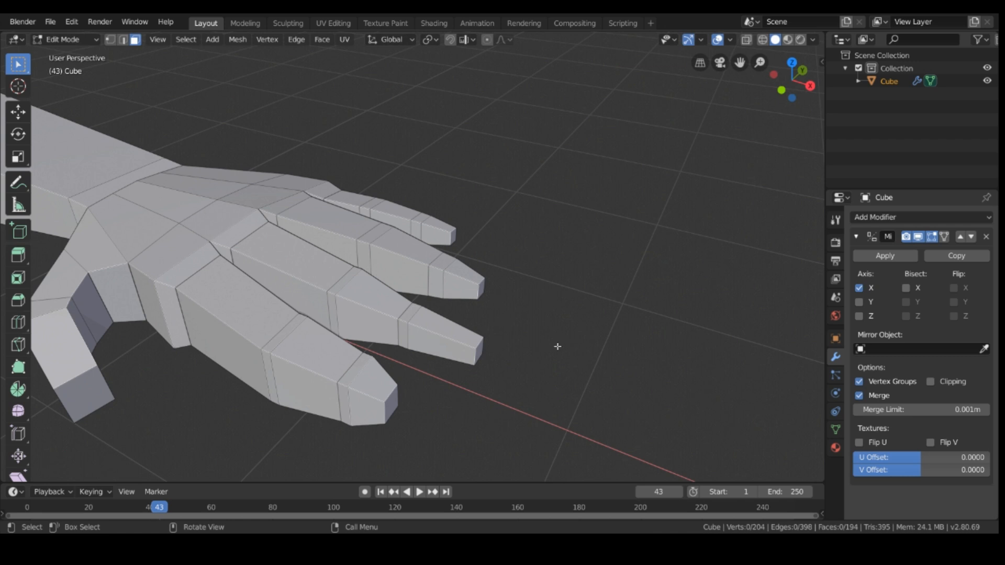
middle_click_drag(557, 346, 449, 353)
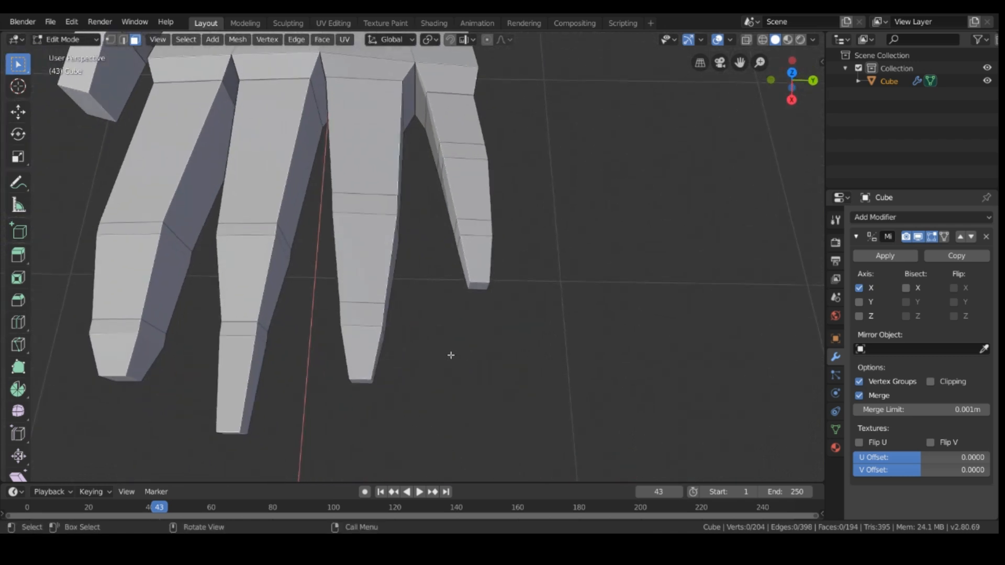
left_click(124, 40)
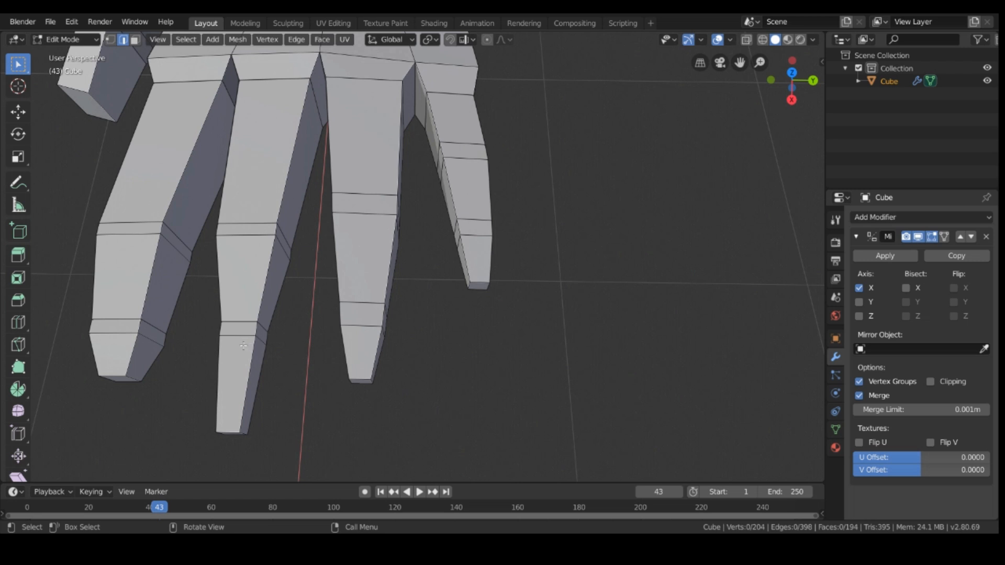
key("shift")
middle_click_drag(305, 368, 326, 359)
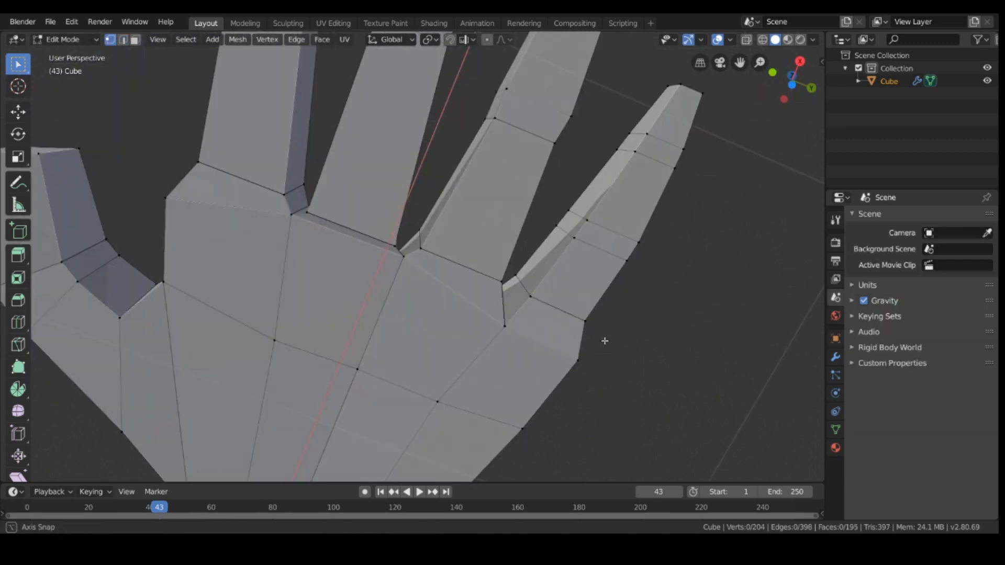
- In edge select mode, edge-slide the loop at the base of the middle finger slightly toward the fingertip
middle_click_drag(601, 341, 581, 361)
left_click(311, 251)
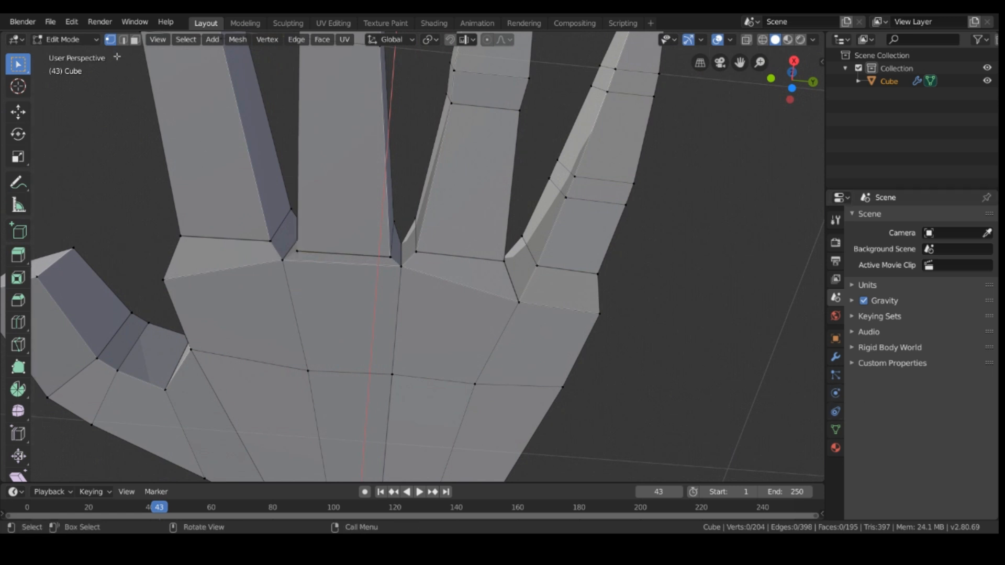
left_click(121, 42)
left_click(325, 258)
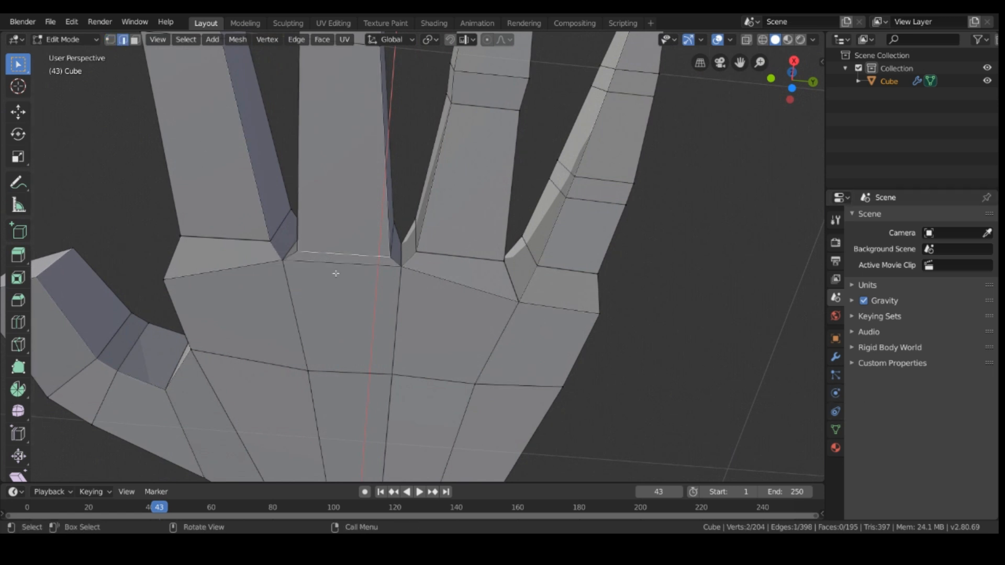
left_click(676, 377)
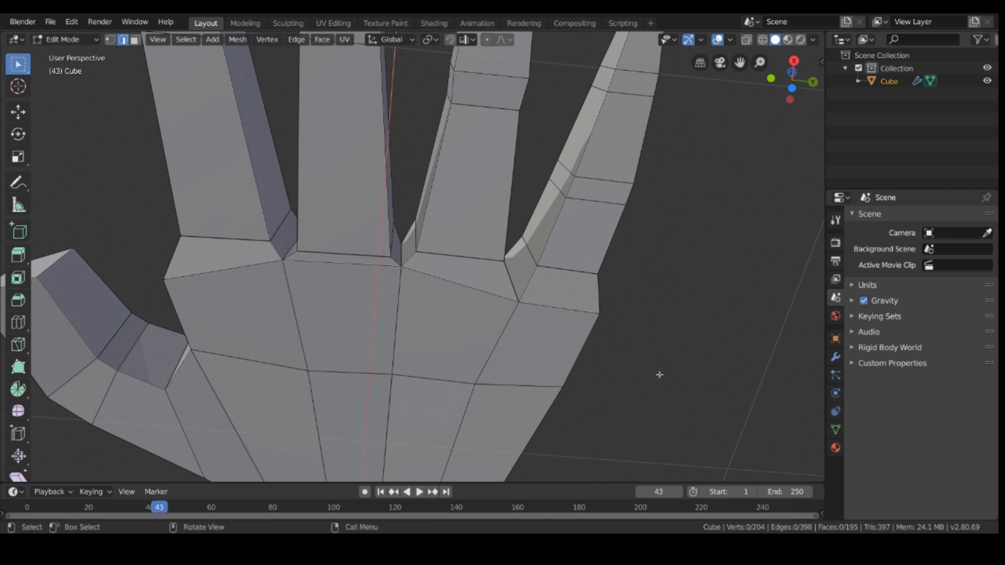
left_click(353, 255, "alt")
key("g")
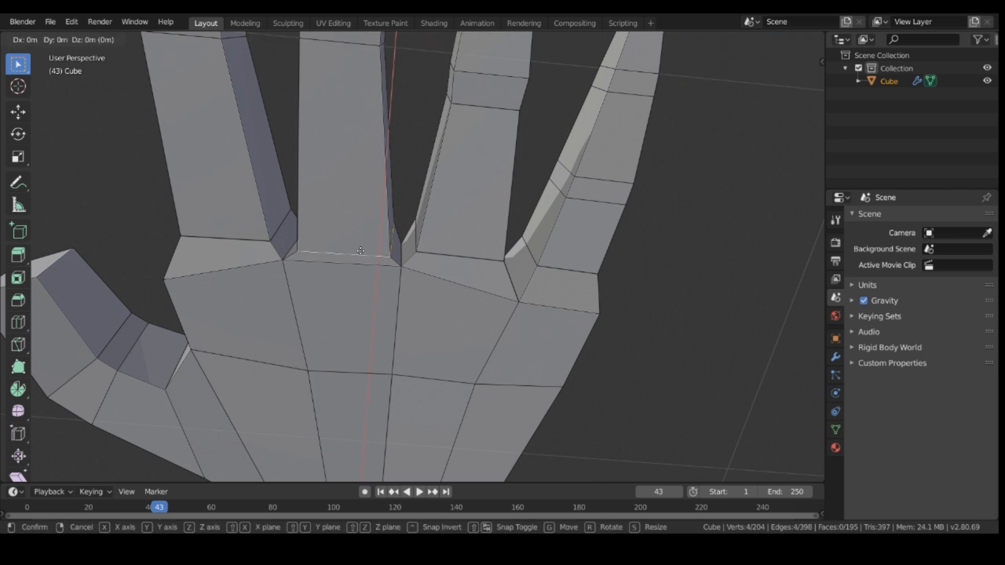
key("g")
left_click(355, 241)
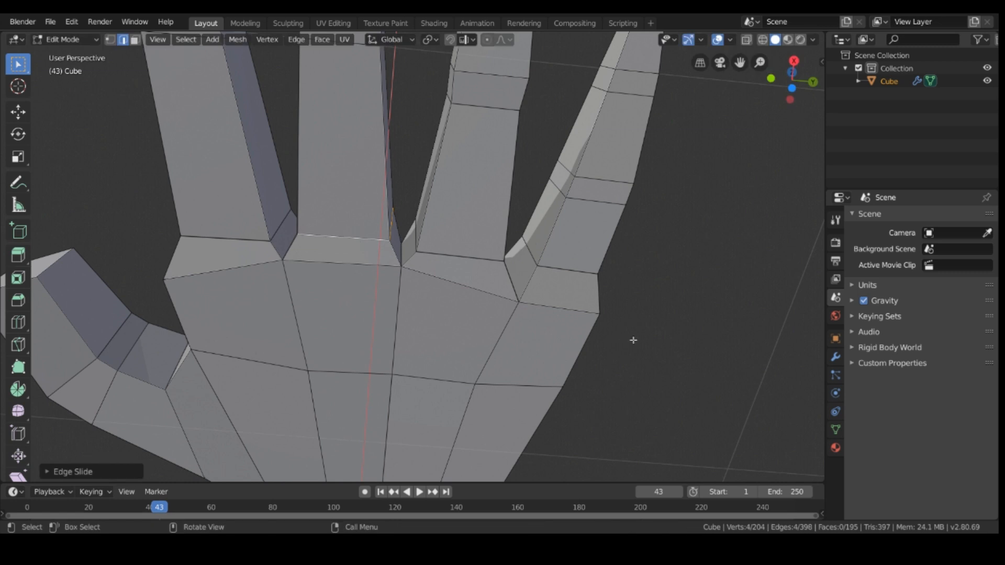
left_click(633, 340)
- In vertex select mode, move the palm-side knuckle vertex between the ring and little fingers along the global X axis toward the fingers
middle_click_drag(620, 346, 518, 373)
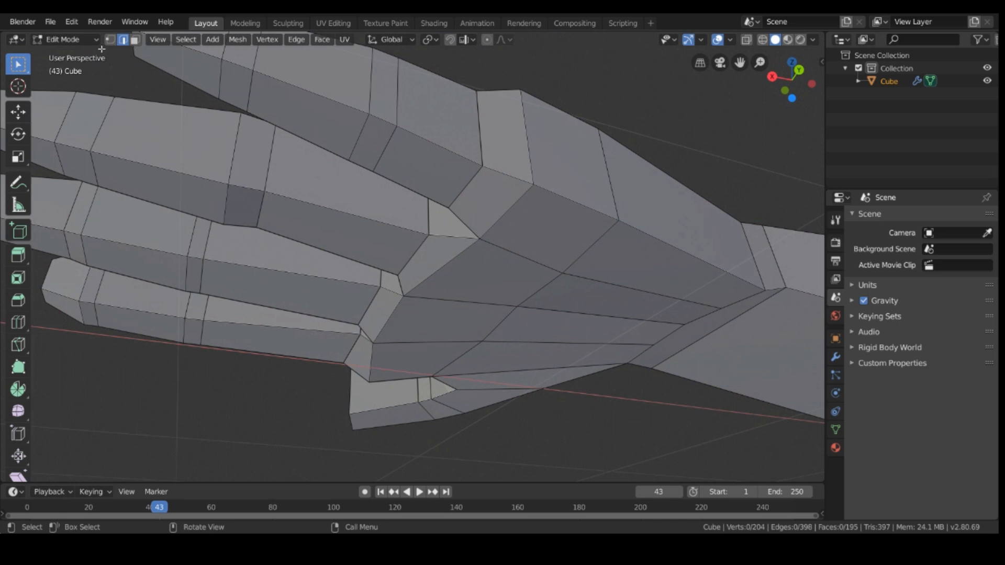
left_click(111, 40)
left_click(114, 96)
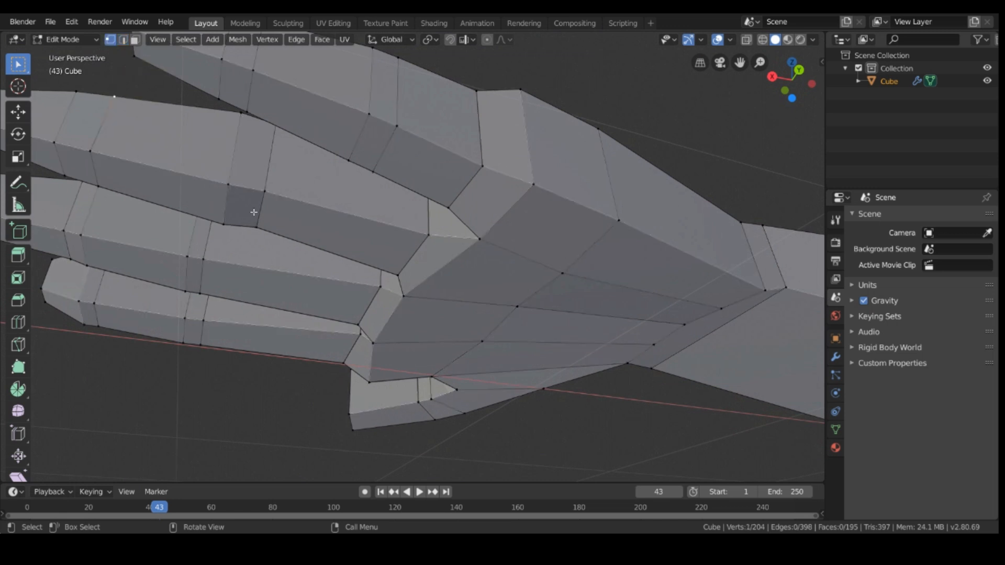
left_click(490, 249)
key("g")
key("x")
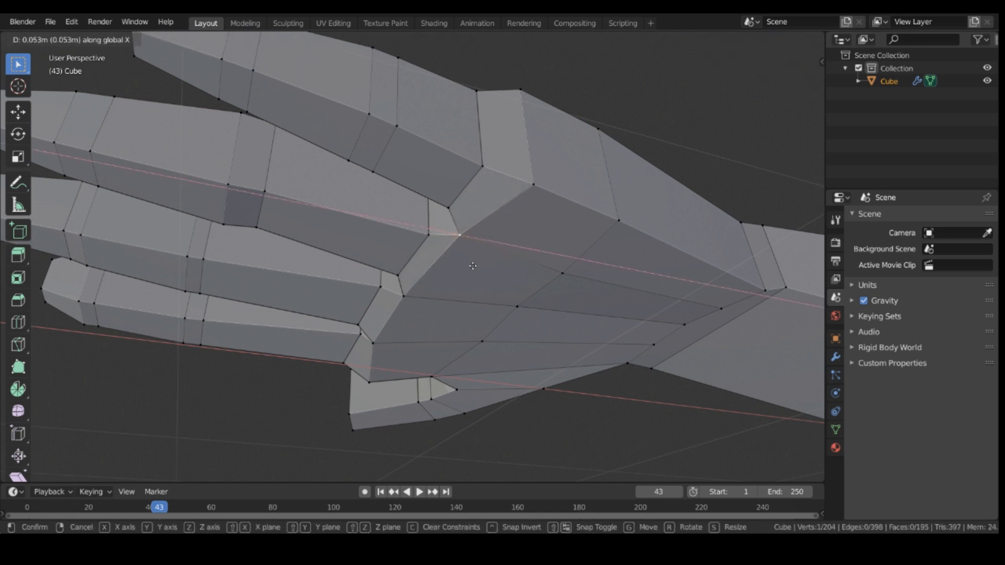
left_click(465, 269)
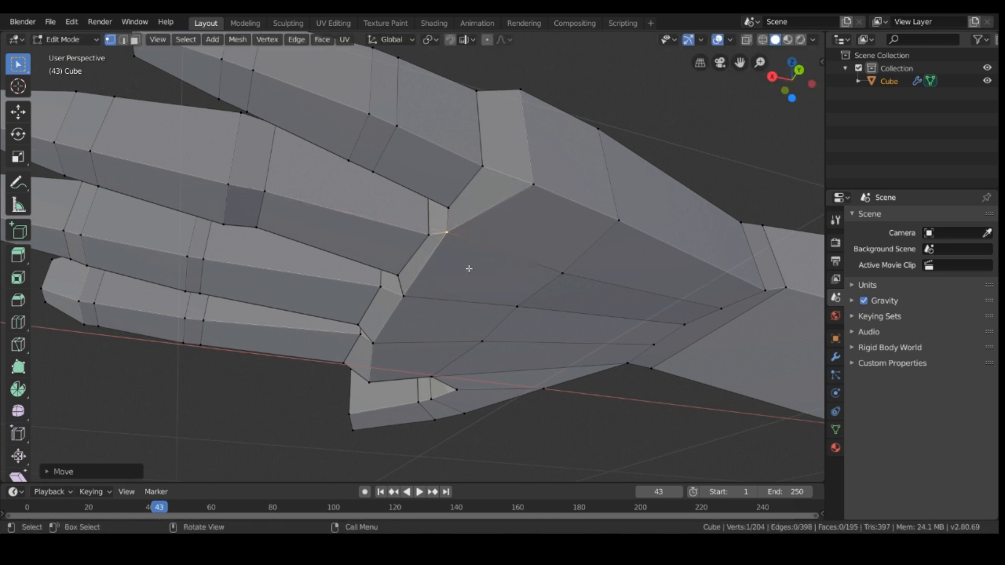
- Move the outer palm-side vertex at the little finger's base along the global X axis toward the fingertips
left_click(550, 161)
left_click(519, 189)
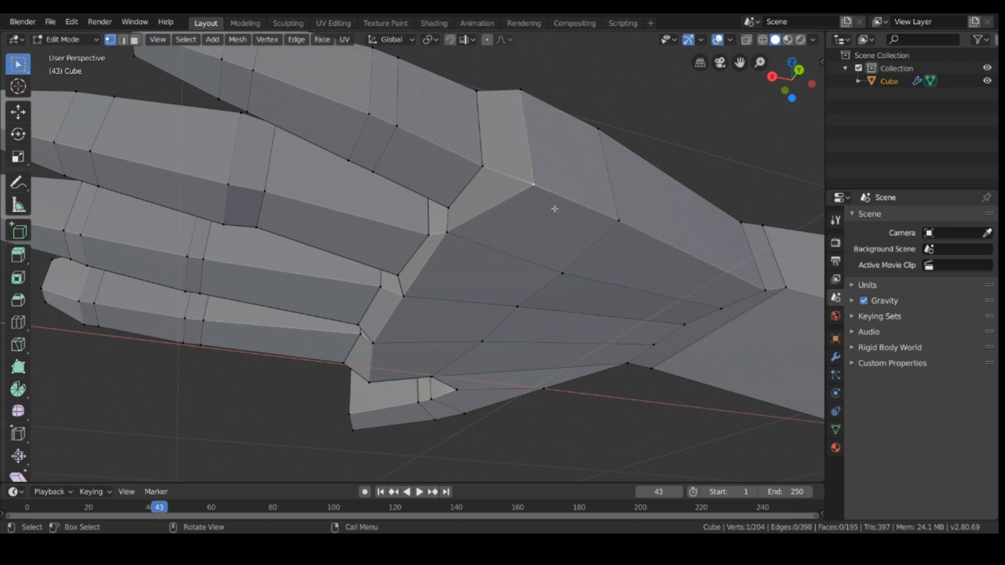
key("g")
key("x")
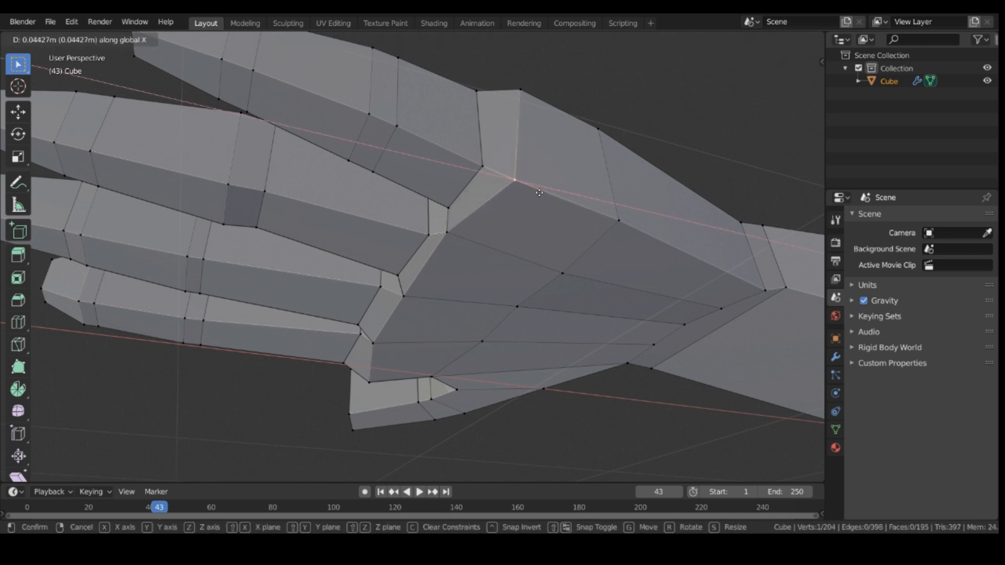
left_click(528, 179)
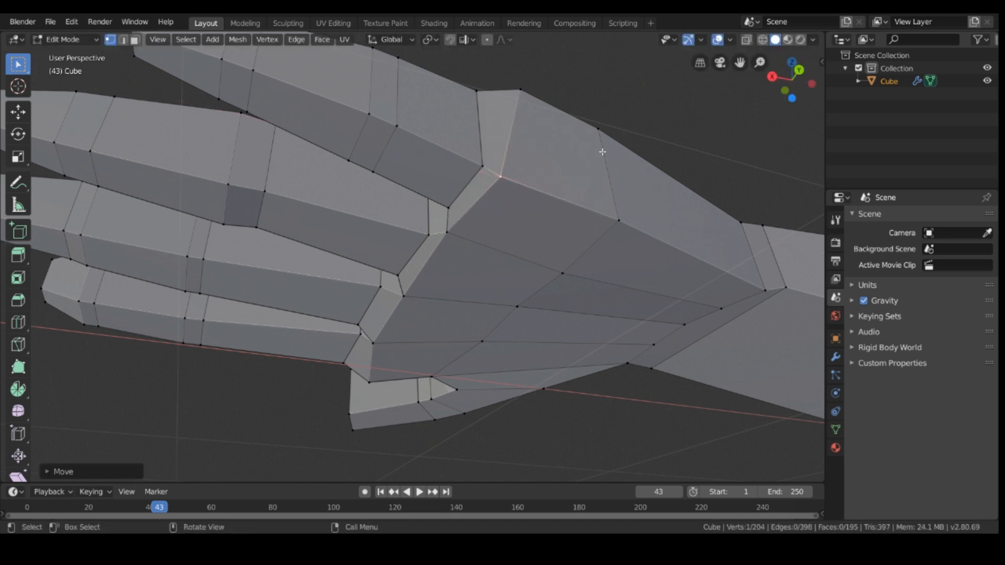
- Move the outer back-of-hand vertex at the little finger's base toward the fingertip along X and slightly along Y, and clear the selection
left_click(517, 92)
key("g")
key("x")
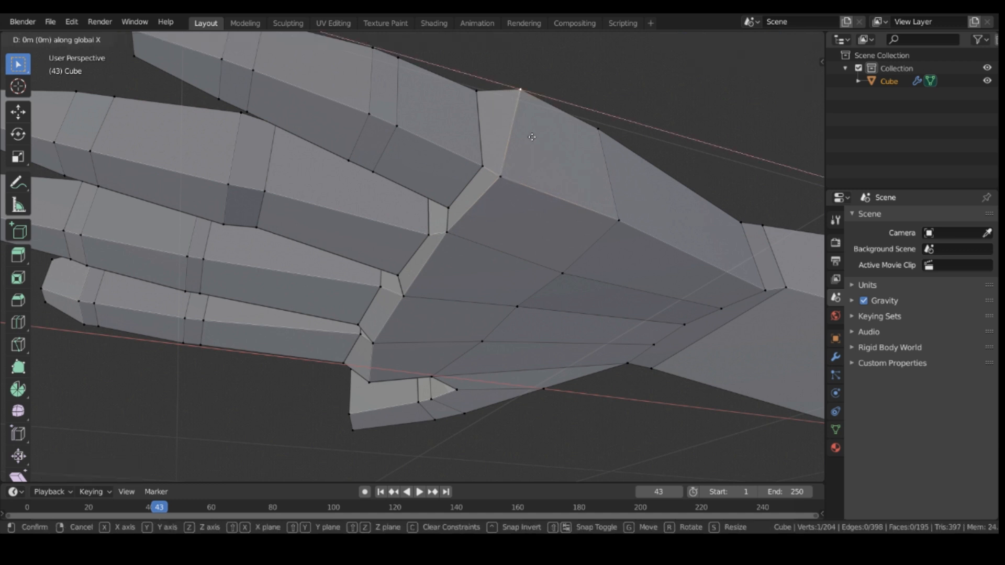
left_click(522, 125)
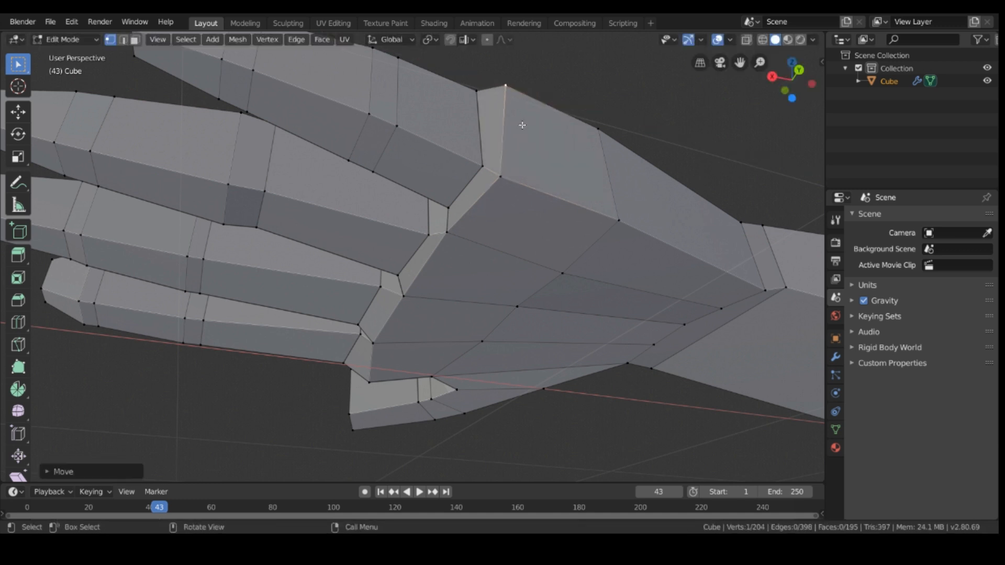
key("g")
key("y")
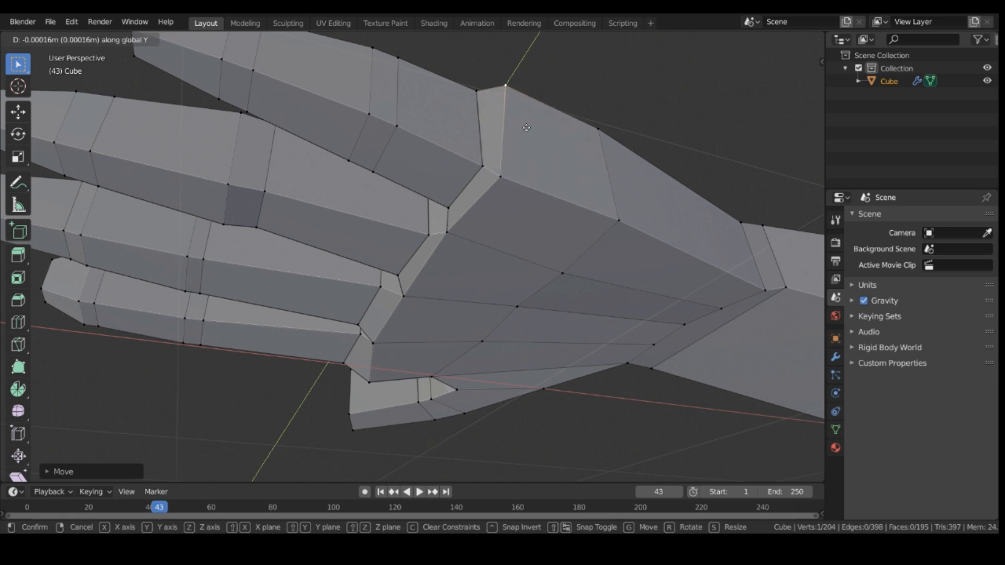
left_click(523, 132)
left_click(630, 76)
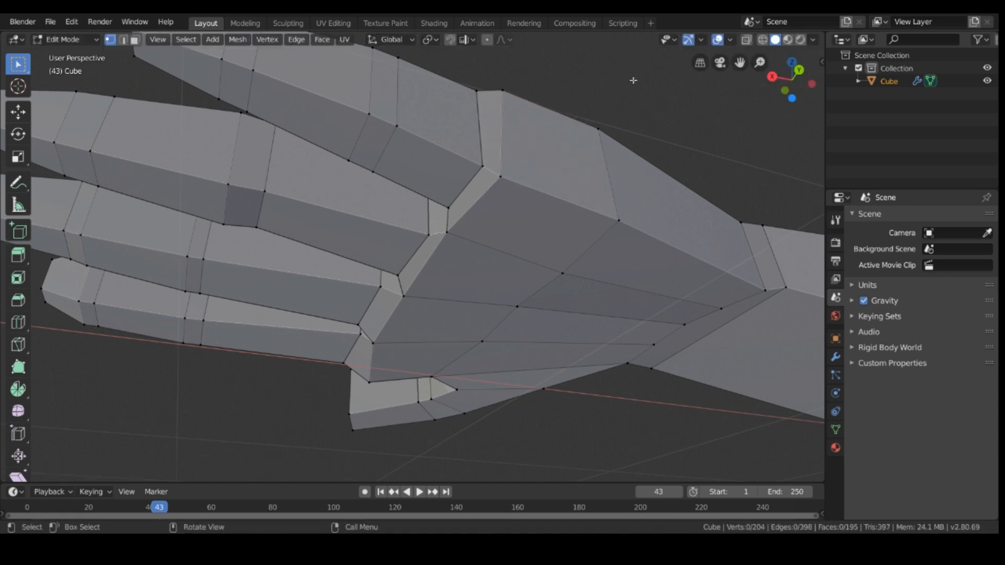
- Move the lower vertex on the thumb's side of the thumb-index web slightly toward the fingers along the global X axis
middle_click_drag(633, 80, 756, 184)
middle_click_drag(91, 430, 125, 407)
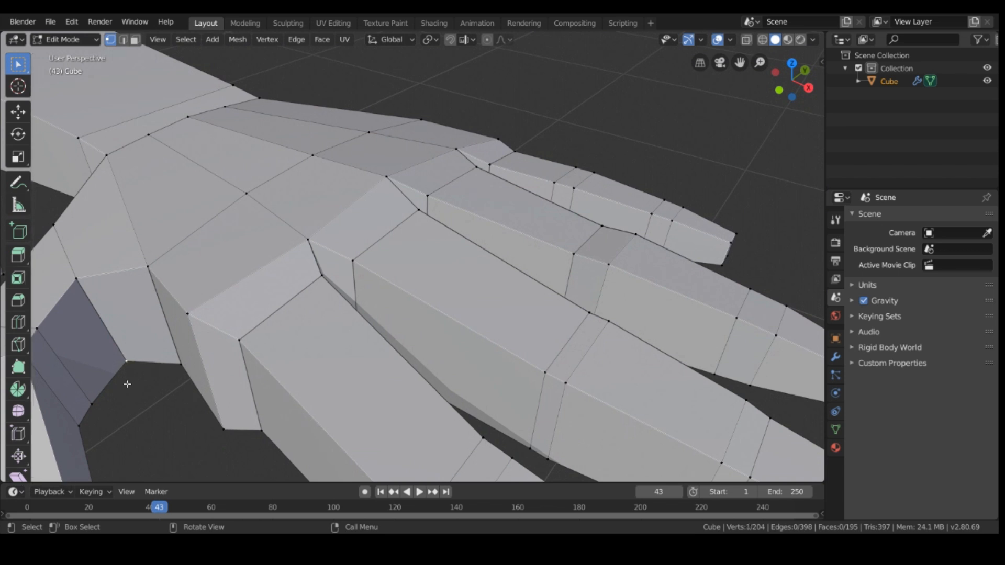
key("g")
key("x")
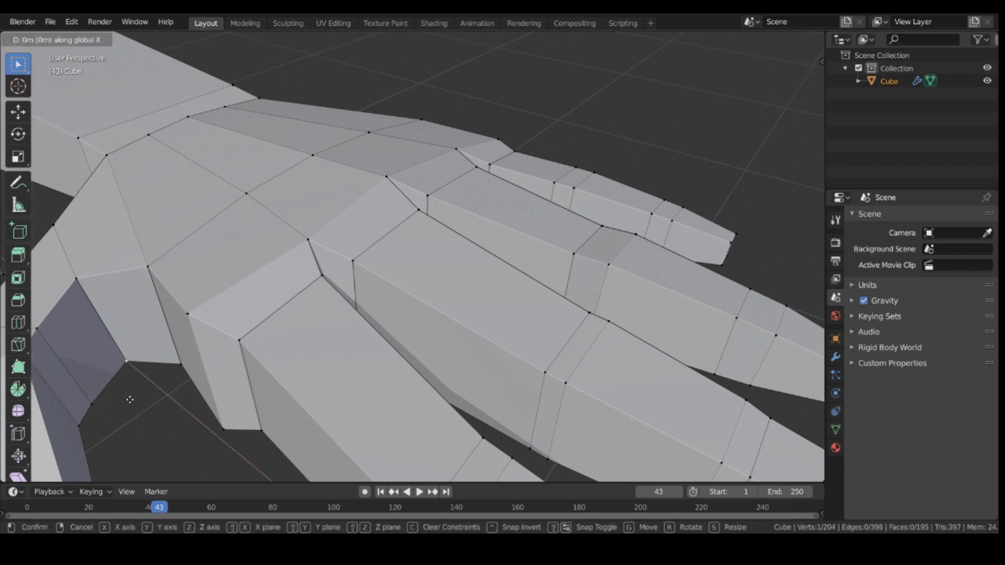
left_click(144, 401)
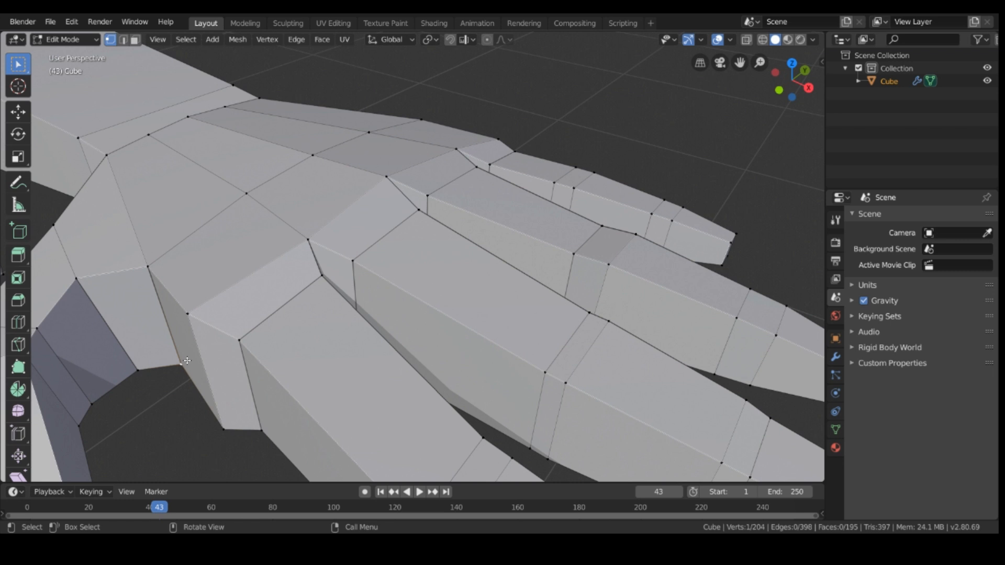
- Move the lower vertex on the index finger's side of the thumb web slightly toward the thumb along global Y, in two small moves
key("g")
key("y")
left_click(229, 440)
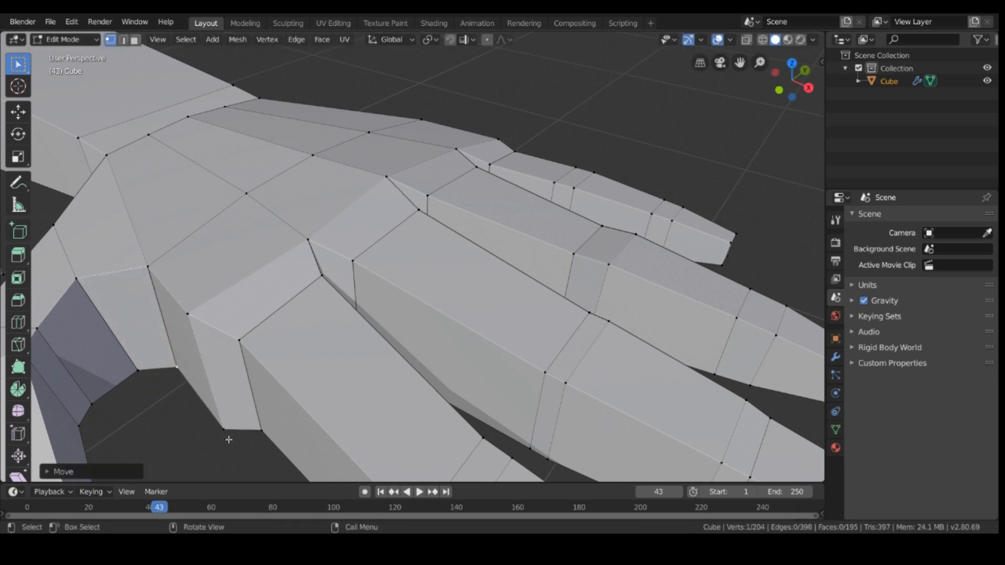
key("g")
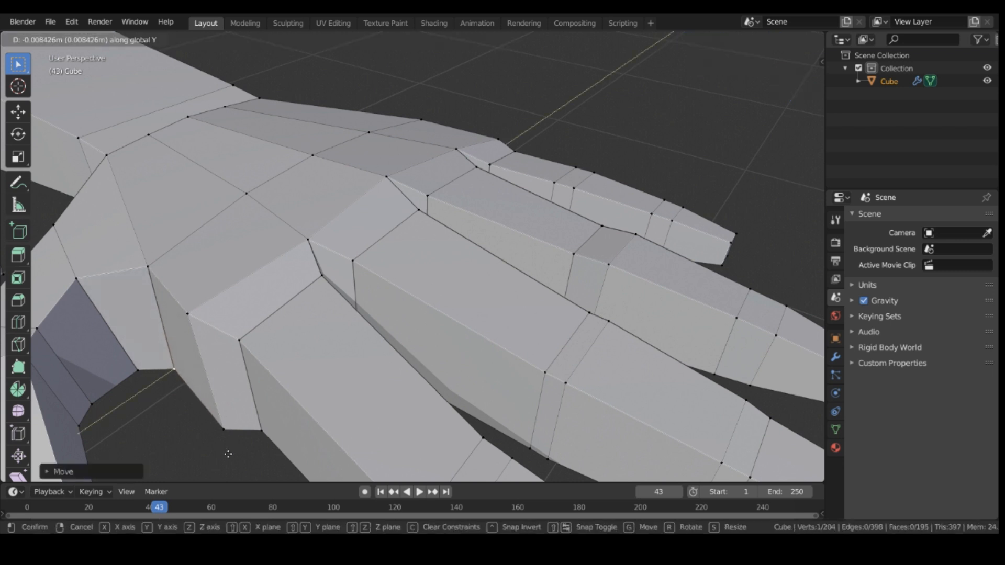
left_click(227, 460)
- Nudge the lower web vertex at the thumb's base slightly further toward the fingers and clear the selection
left_click(144, 375)
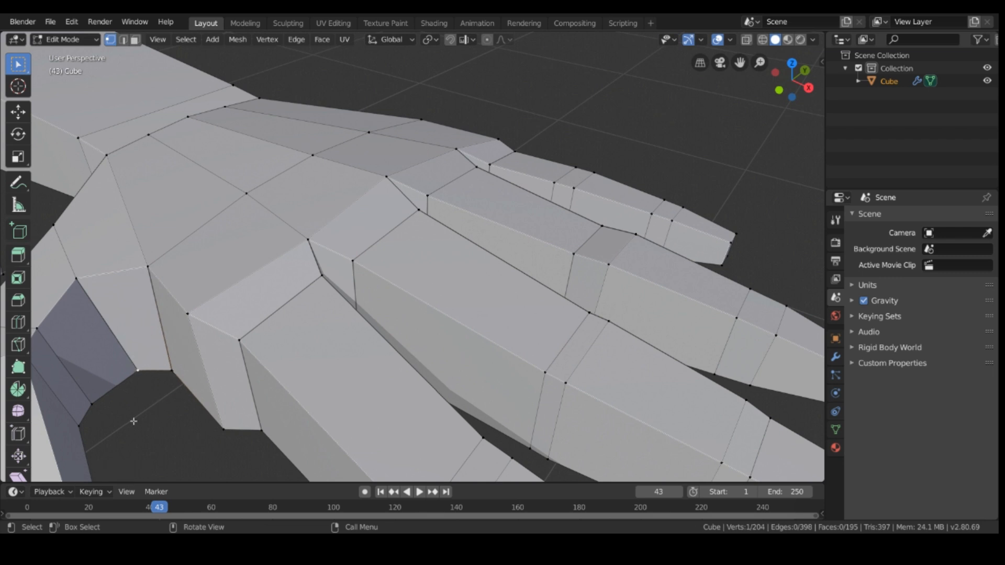
key("g")
left_click(150, 432)
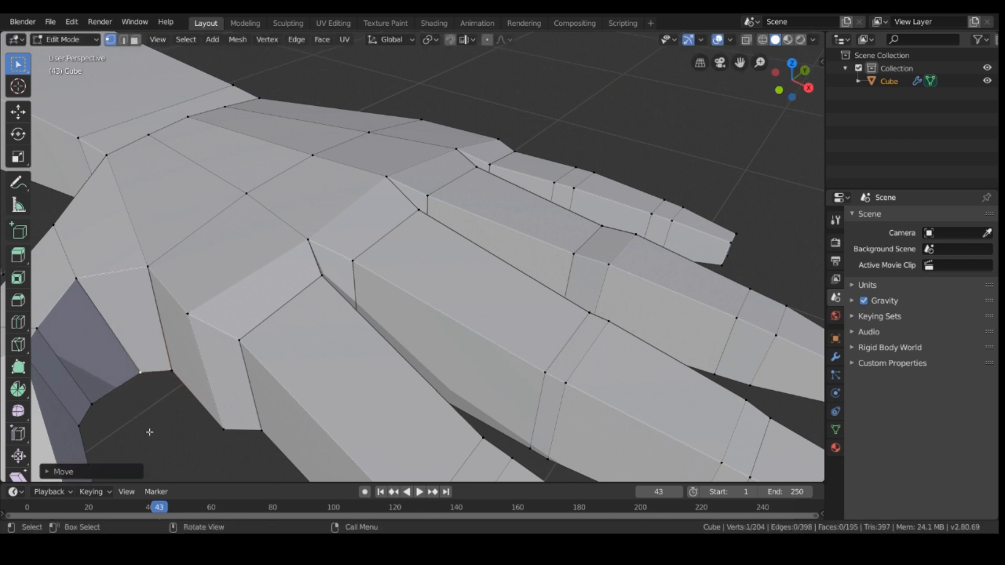
key("alt+a")
- Review the whole hand from several angles and save the file Person.blend
middle_click_drag(111, 414, 212, 436)
scroll(212, 436, "down", 4)
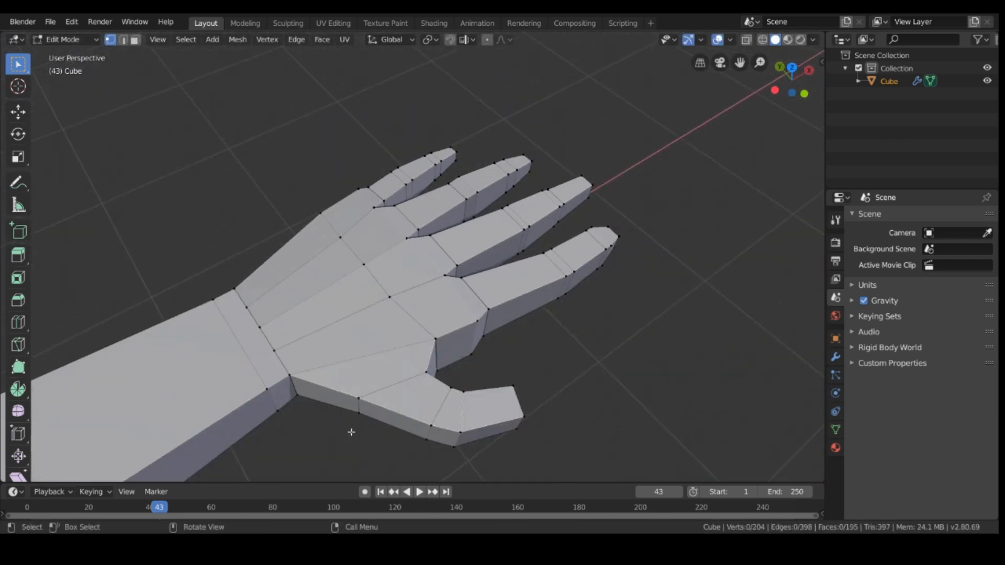
middle_click_drag(351, 432, 240, 409)
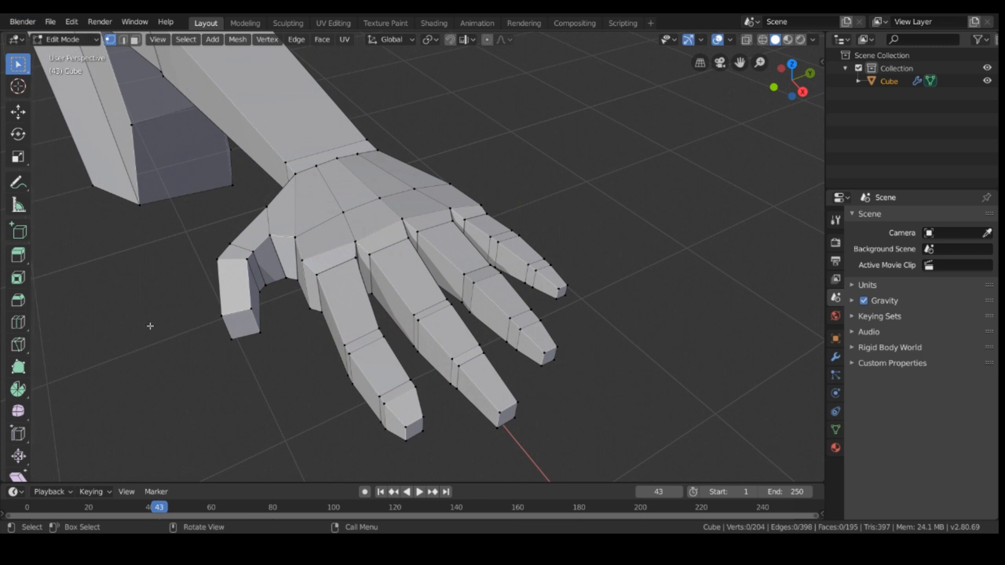
key("ctrl+s")
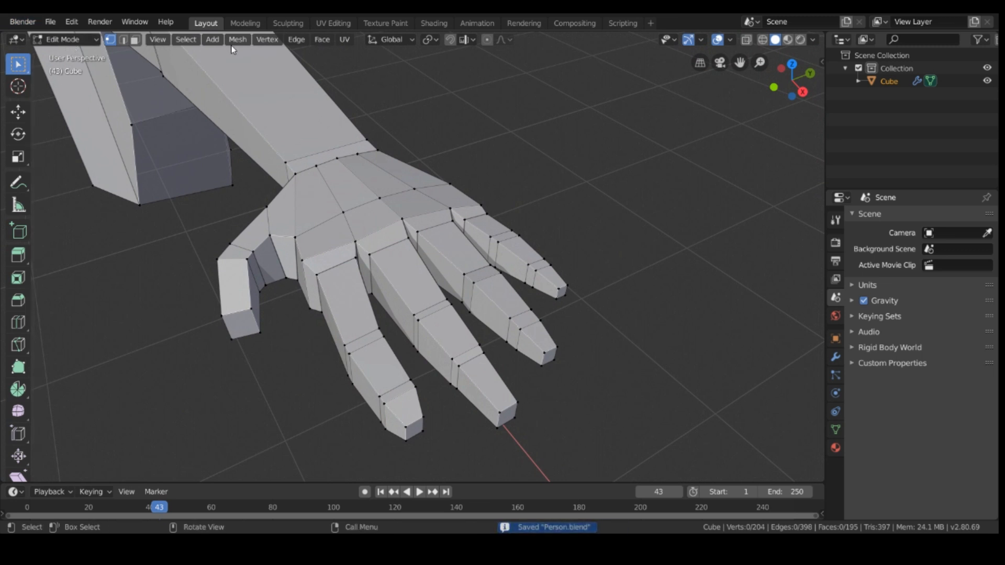
- In Object Mode, try the Shade Smooth and Shade Flat options on the body mesh, comparing the hand from above and below
left_click(66, 39)
left_click(65, 55)
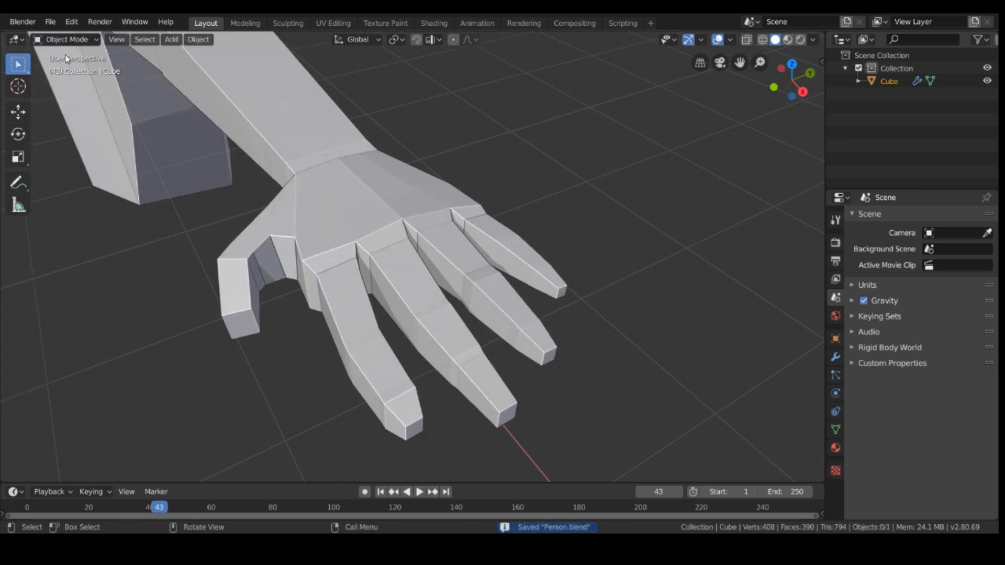
right_click(278, 115)
left_click(278, 116)
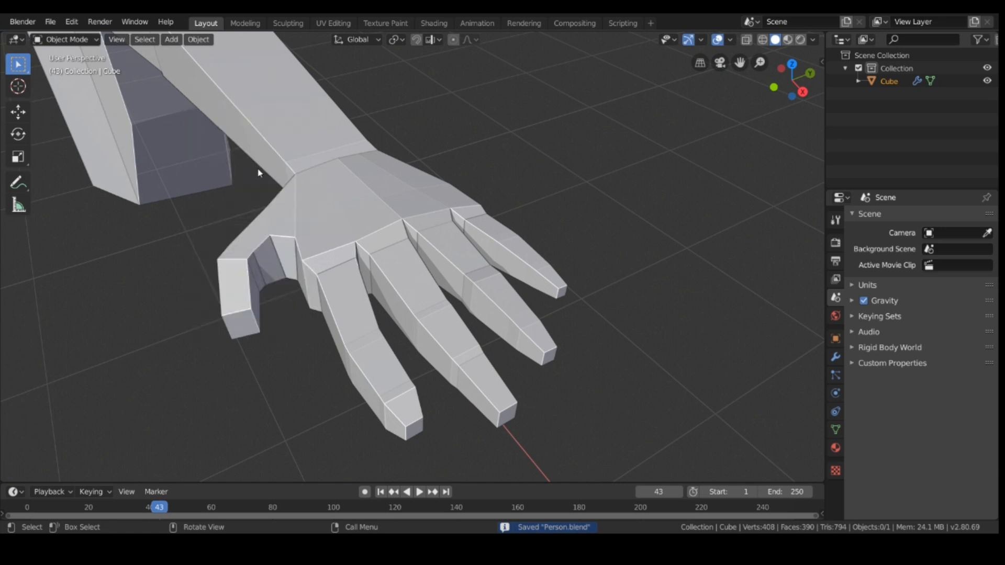
right_click(285, 129)
left_click(286, 131)
middle_click_drag(203, 200, 243, 111)
right_click(286, 237)
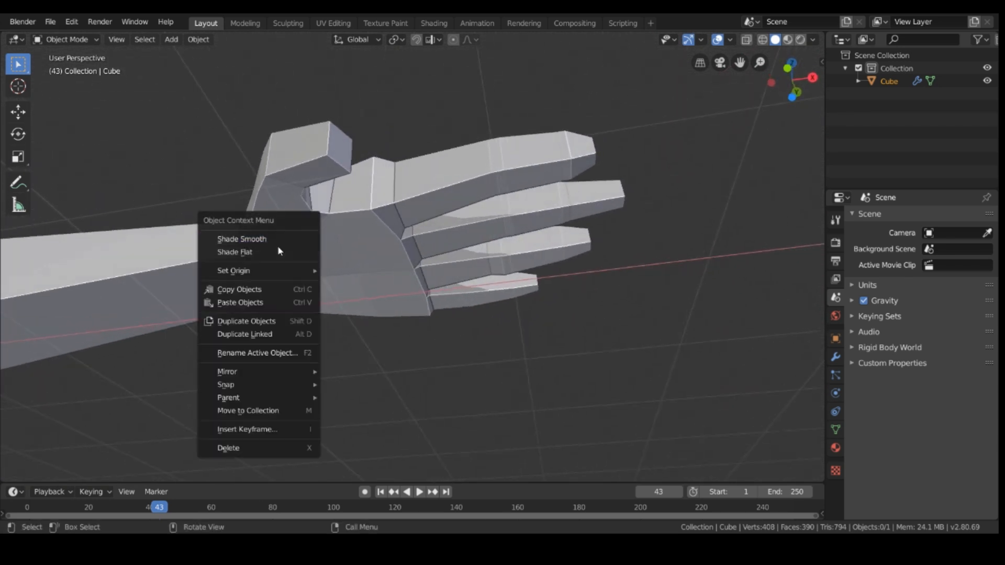
left_click(266, 257)
right_click(266, 259)
left_click(271, 244)
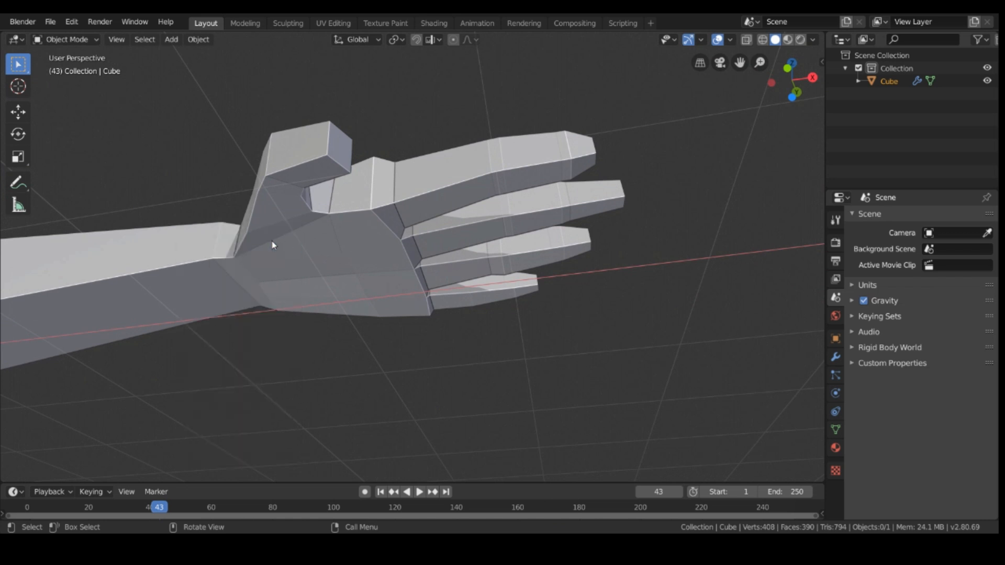
right_click(280, 262)
left_click(273, 276)
right_click(273, 277)
left_click(280, 258)
right_click(287, 256)
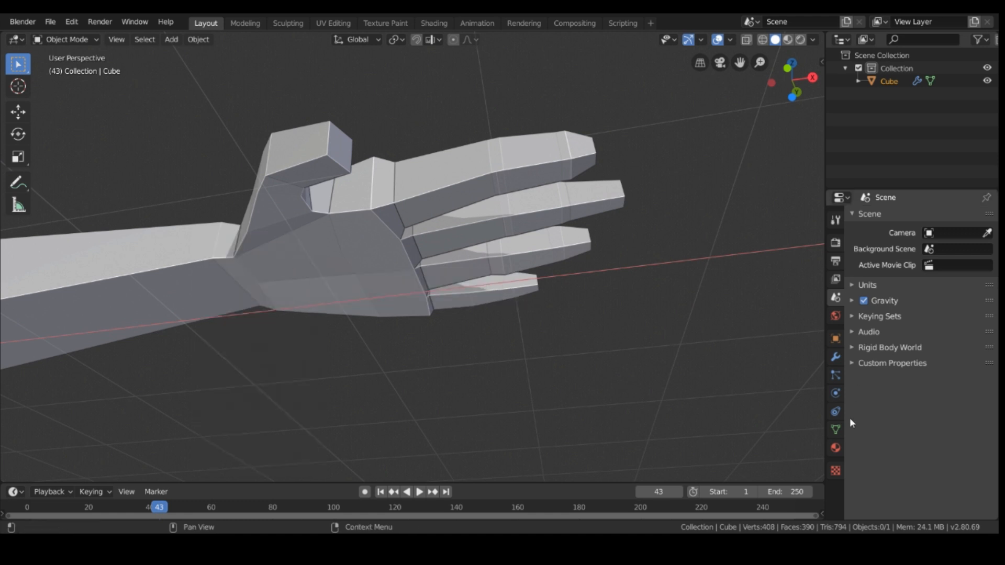
- Open the modifier settings of the body mesh to view its Mirror modifier
left_click(836, 358)
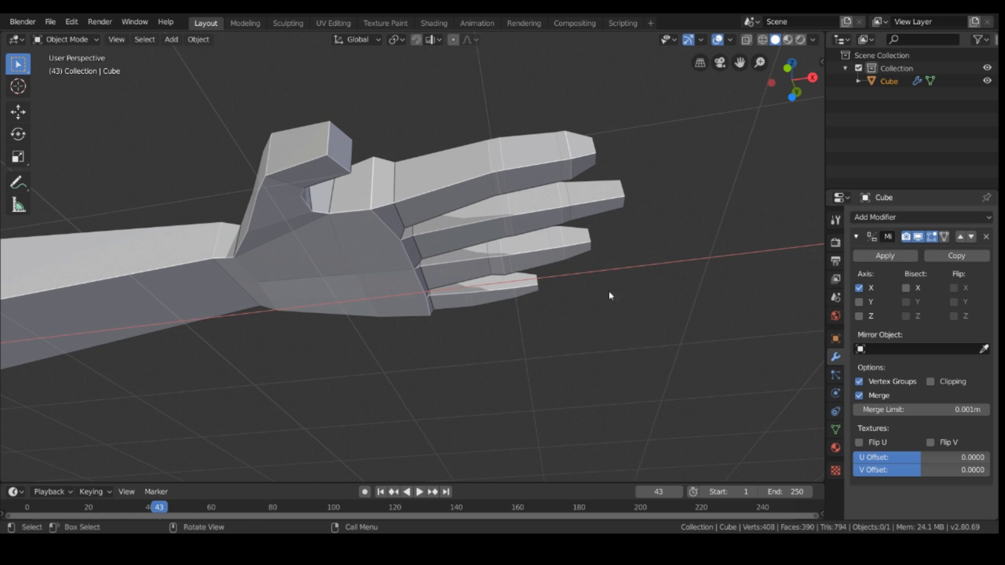
right_click(350, 241)
key("Escape")
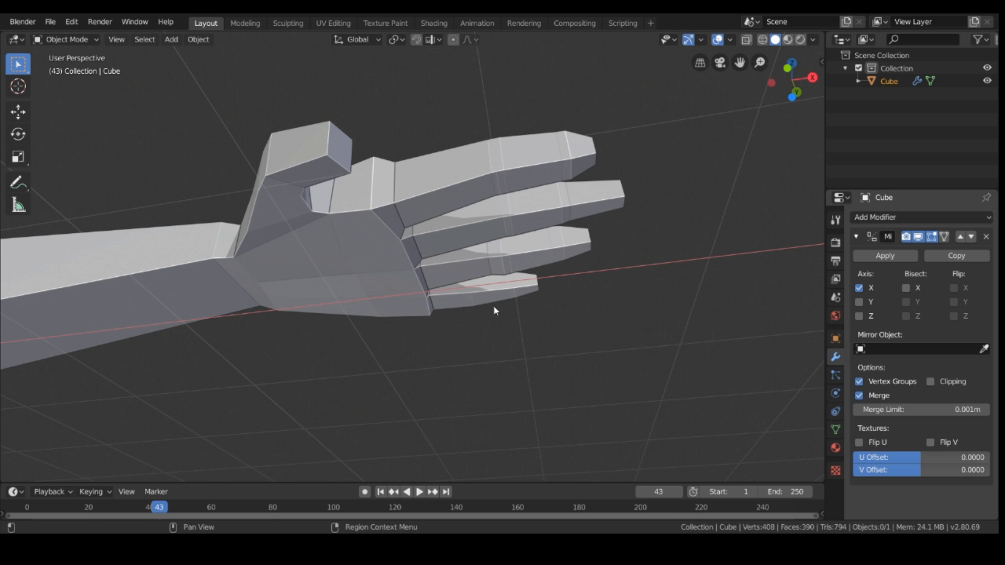
- In Edit Mode, try Subdivide with 1 cut and no vertices selected, expanding and collapsing its settings
left_click(68, 40)
left_click(57, 69)
right_click(238, 233)
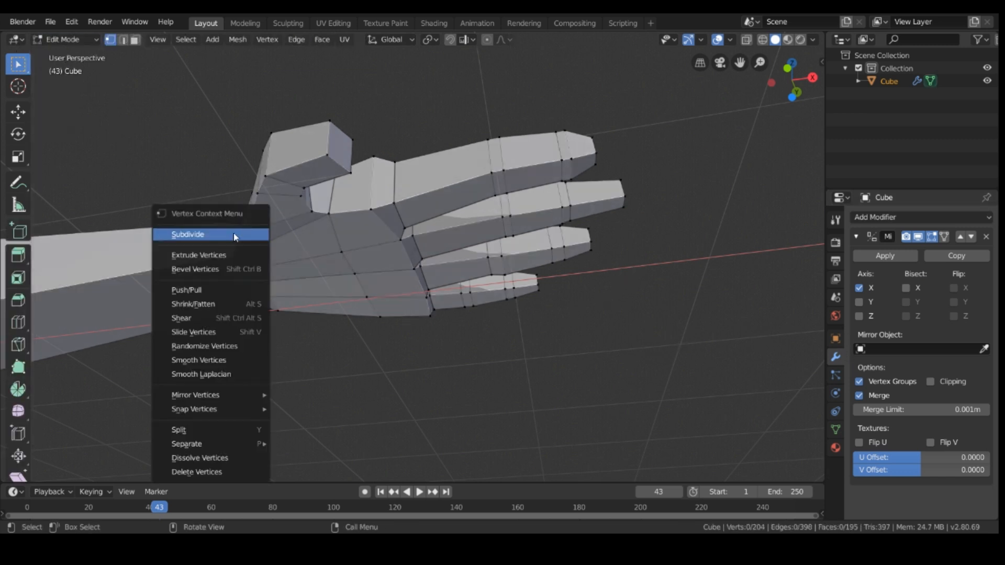
right_click(278, 272)
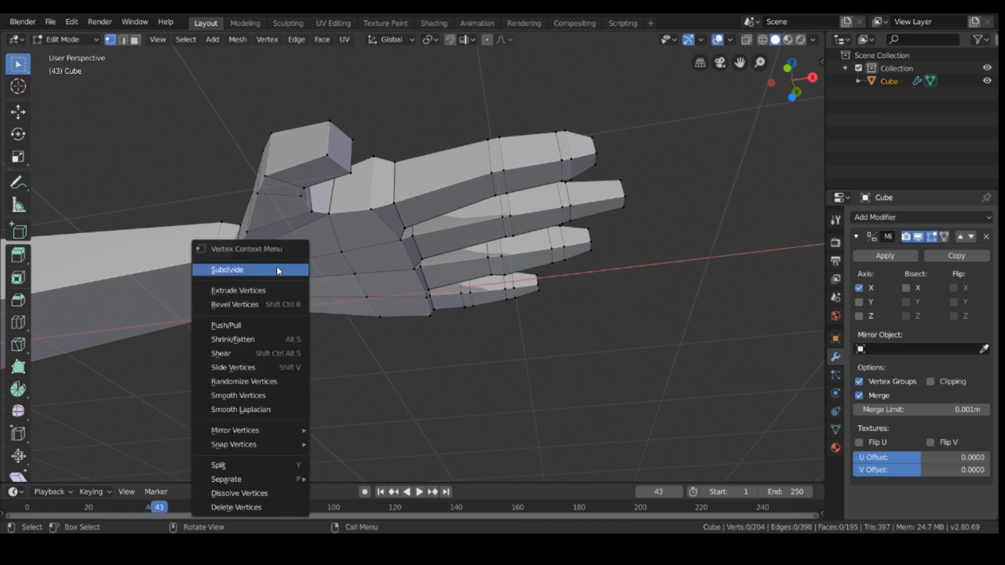
left_click(279, 270)
left_click(94, 470)
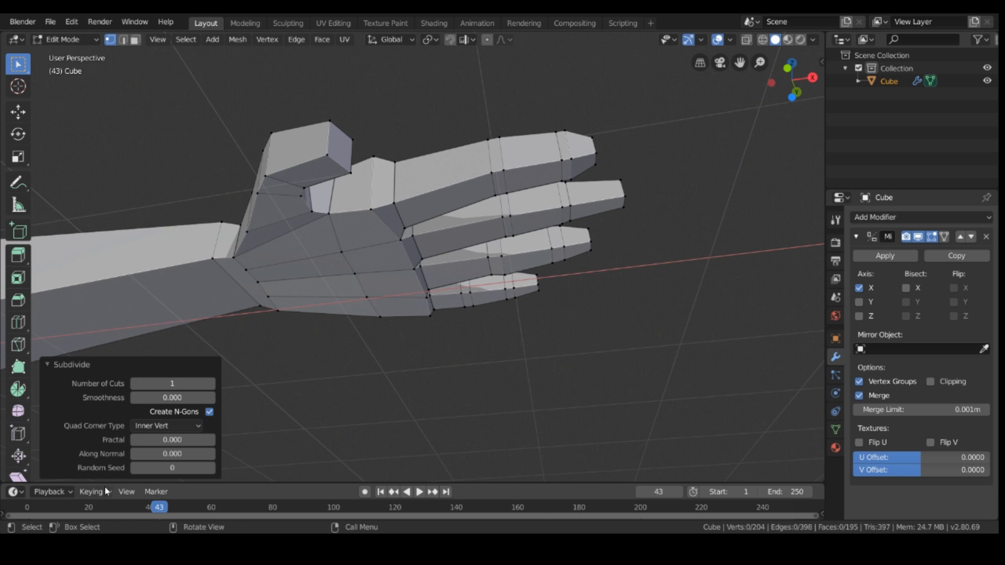
left_click(56, 362)
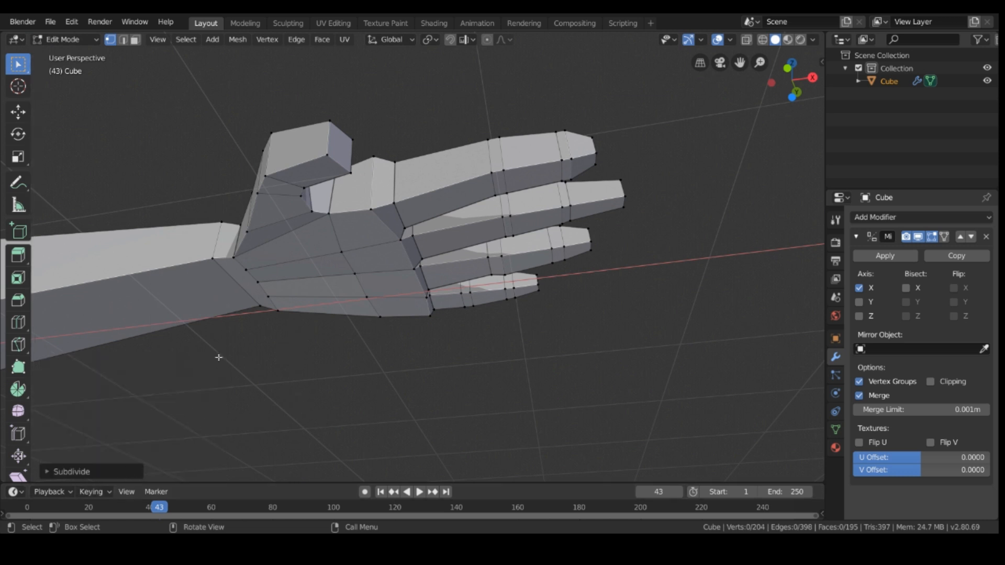
- Check the body mesh in Object Mode and return it to Edit Mode
key("Tab")
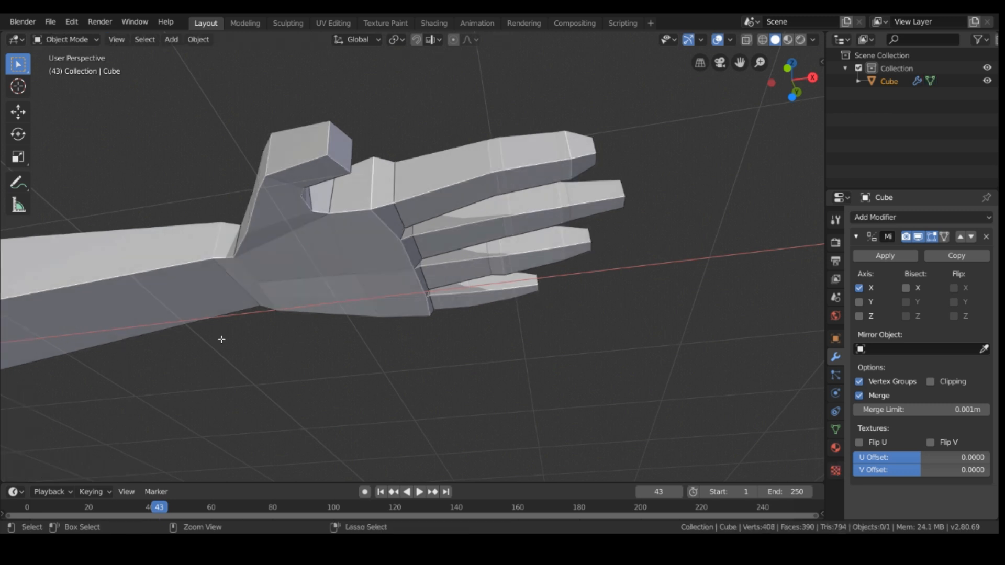
left_click(66, 40)
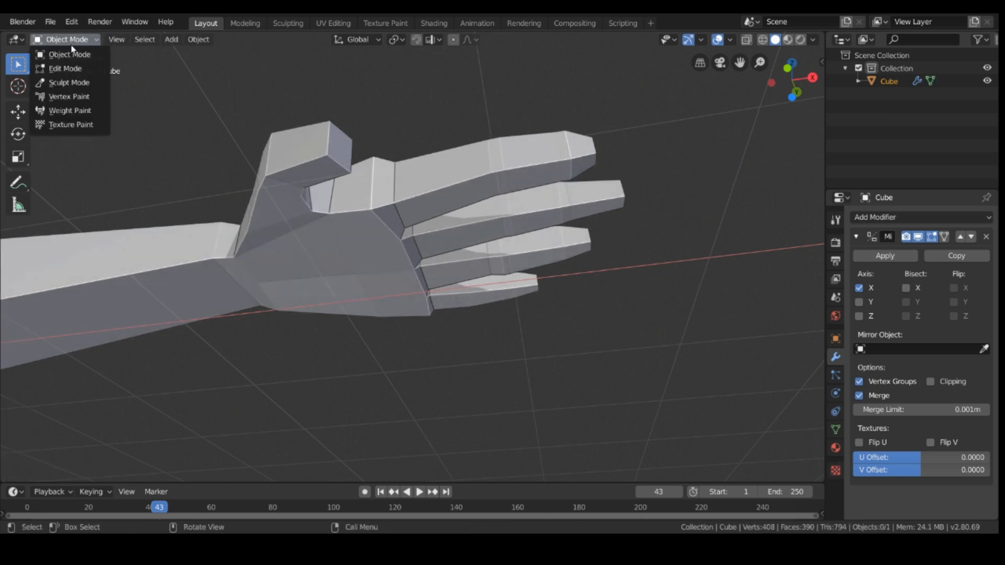
left_click(58, 64)
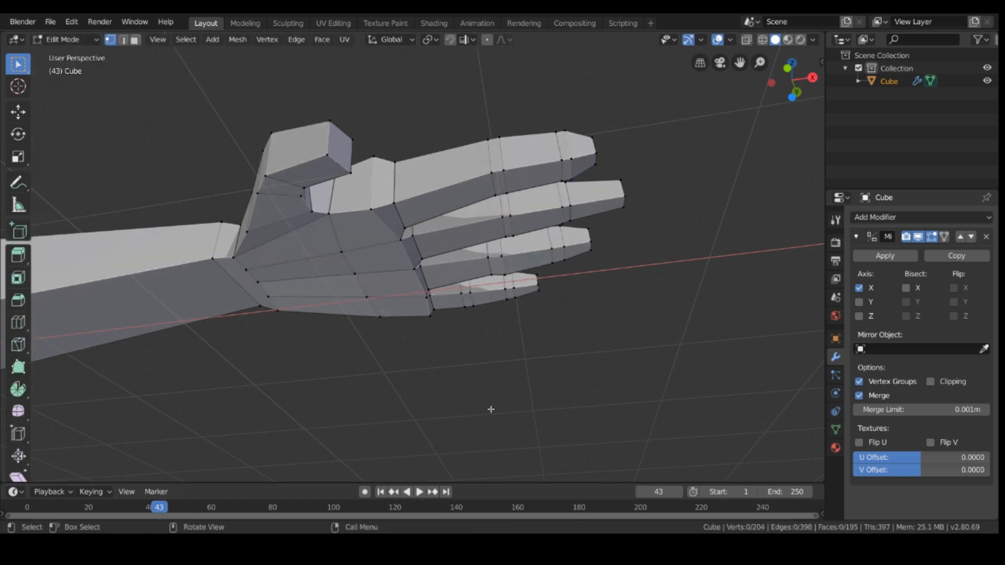
- Switch the body mesh to edge selection for work on the index finger's joints
middle_click_drag(524, 293, 471, 401)
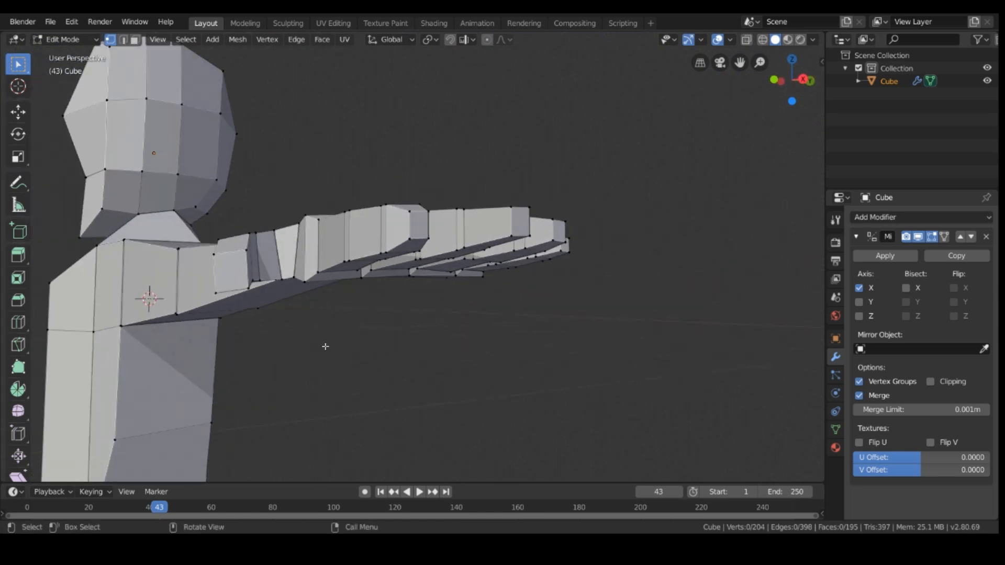
middle_click_drag(316, 347, 256, 426)
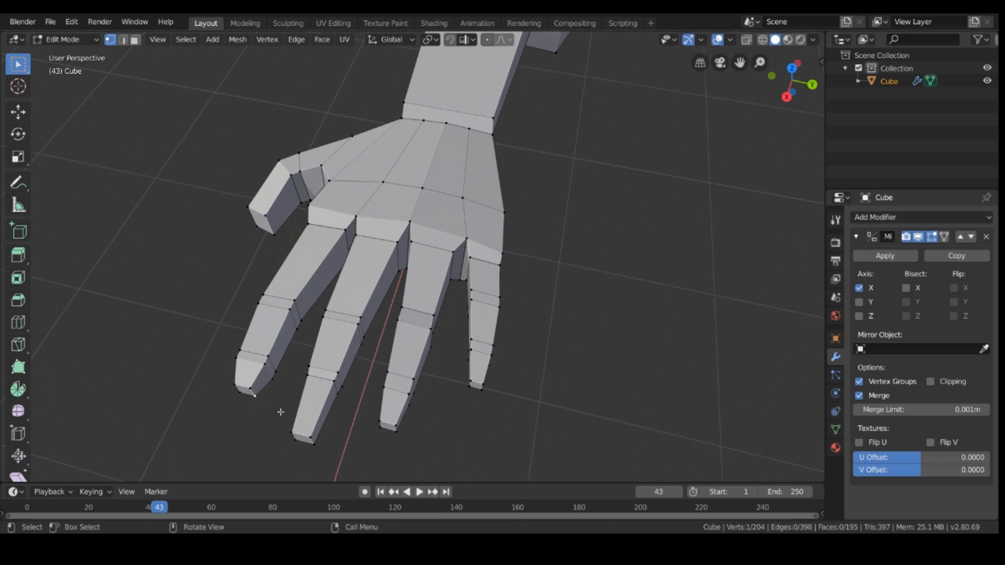
scroll(233, 431, "up", 1)
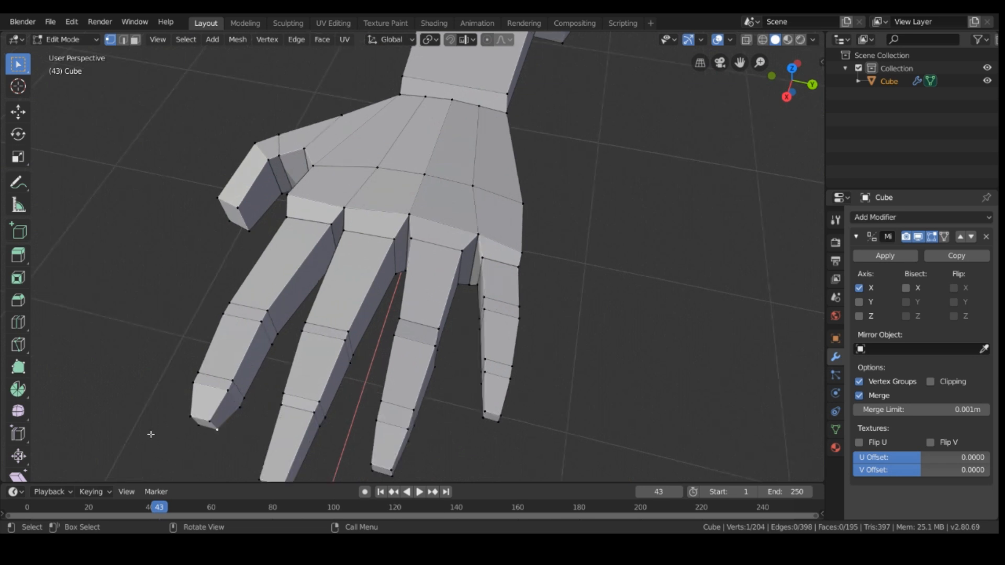
middle_click_drag(118, 432, 194, 398)
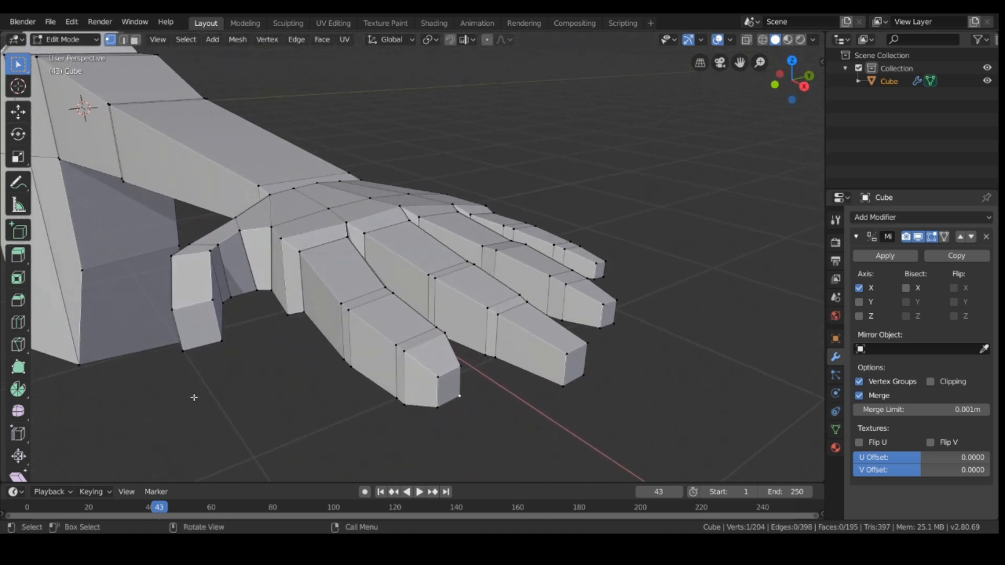
left_click(123, 40)
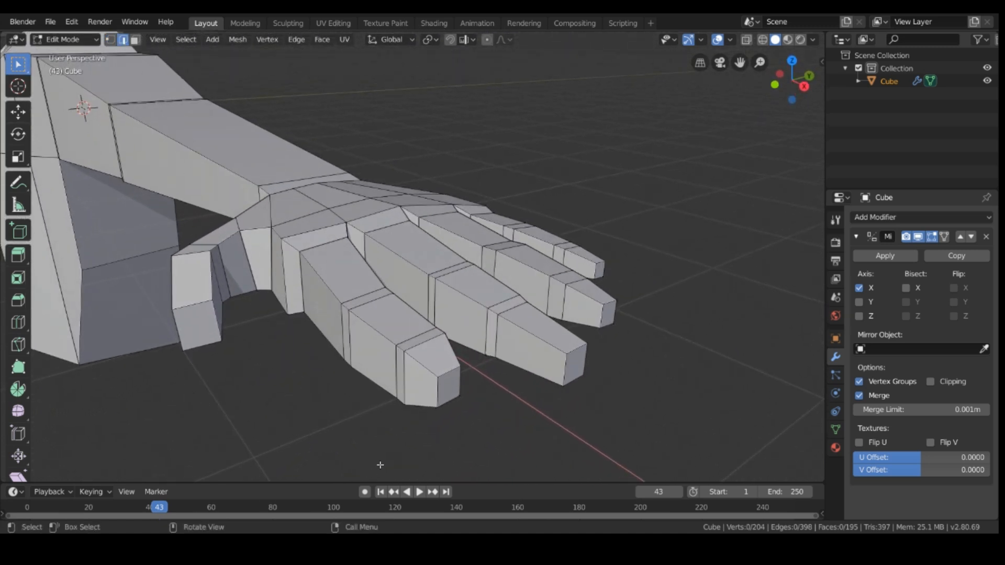
key("shift")
left_click(426, 355, "alt+shift")
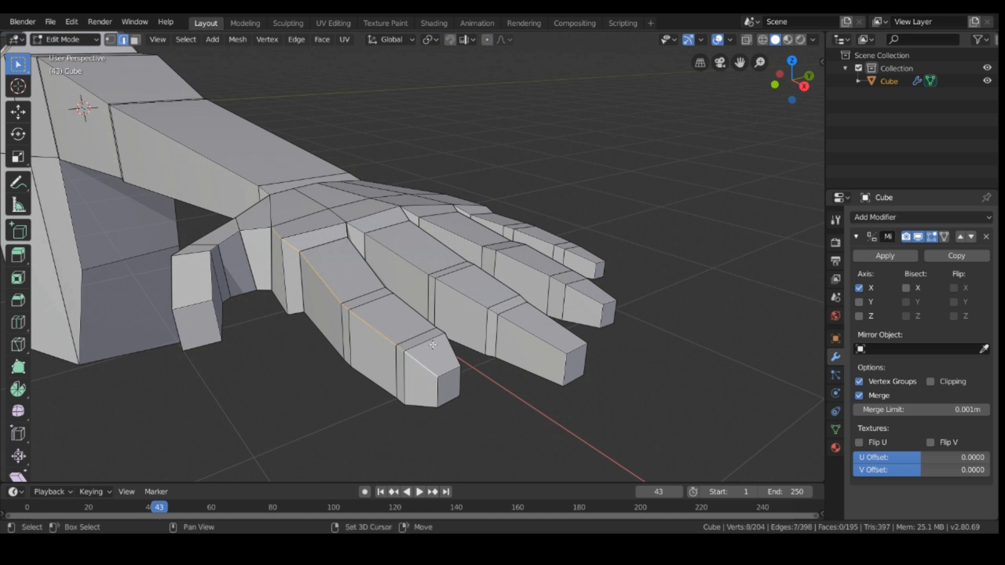
left_click(426, 351)
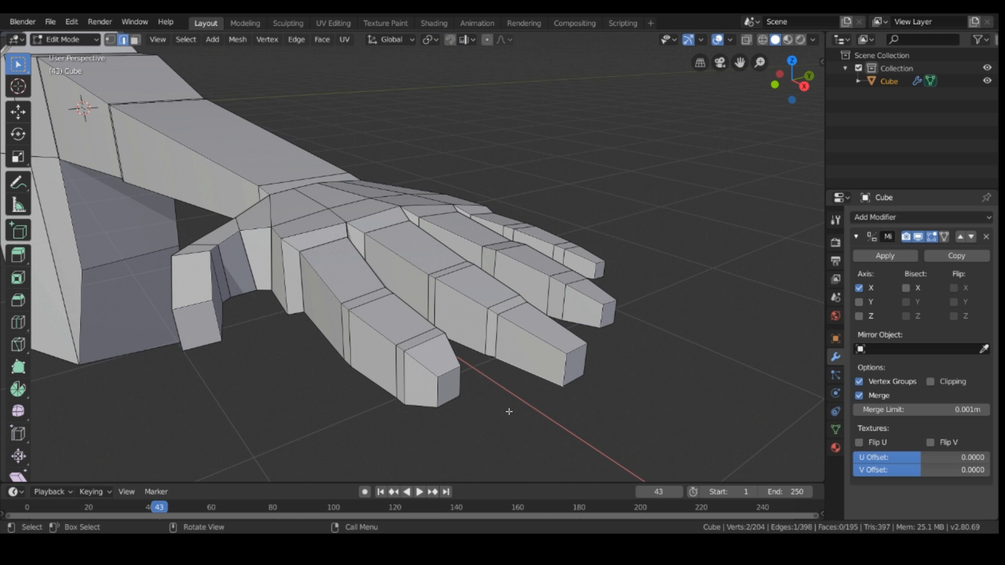
left_click(430, 347, "alt+shift")
key("s")
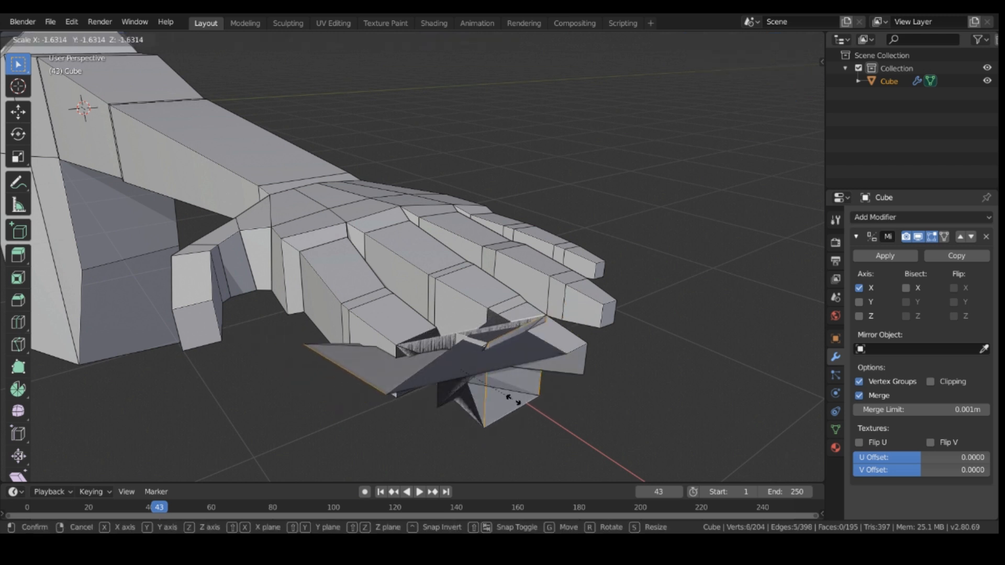
right_click(518, 388)
key("s")
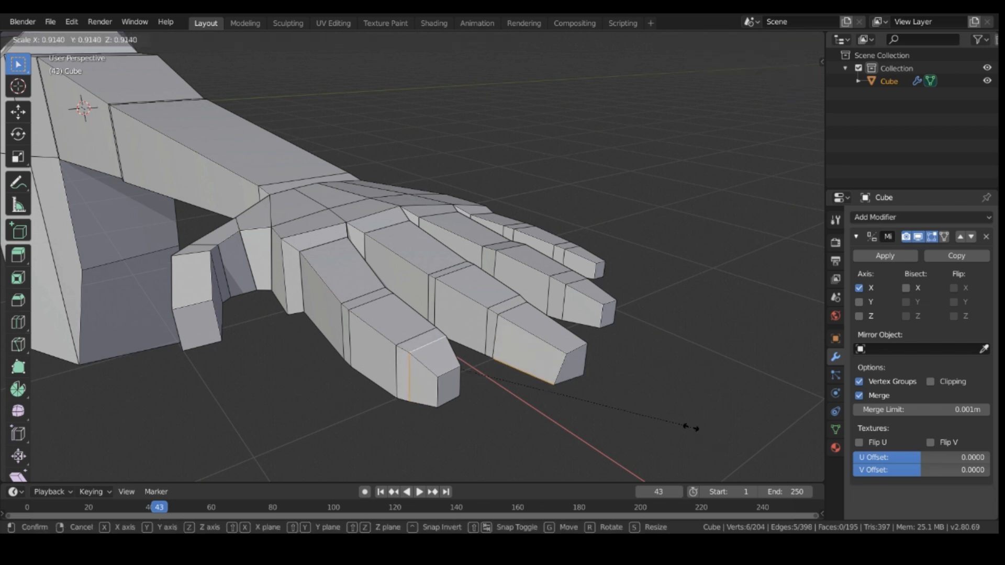
right_click(689, 418)
left_click(583, 423)
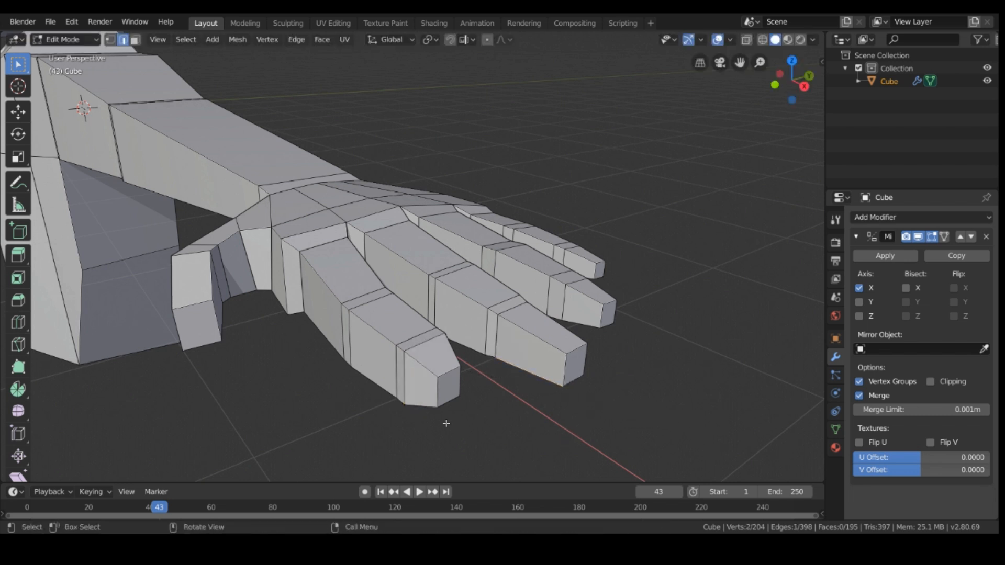
- Scale down slightly the two edge loops of the index finger's end joint, starting with the one nearer the fingertip
left_click(422, 350)
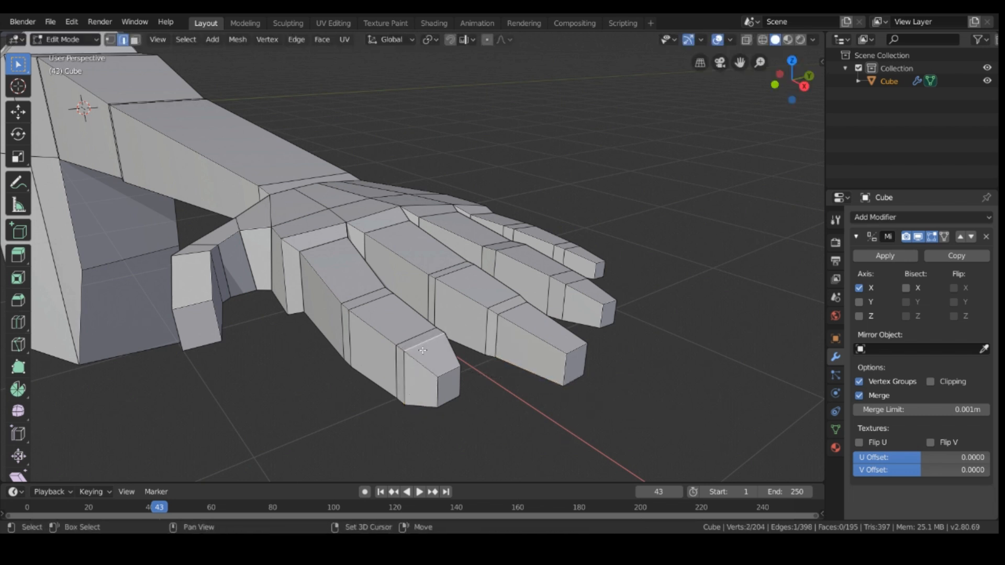
left_click(423, 350, "alt")
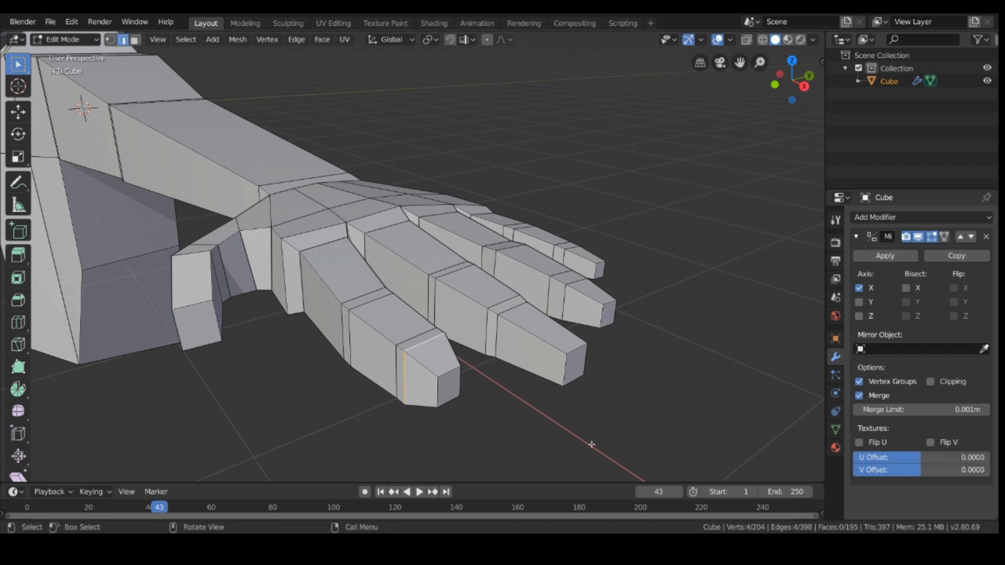
key("s")
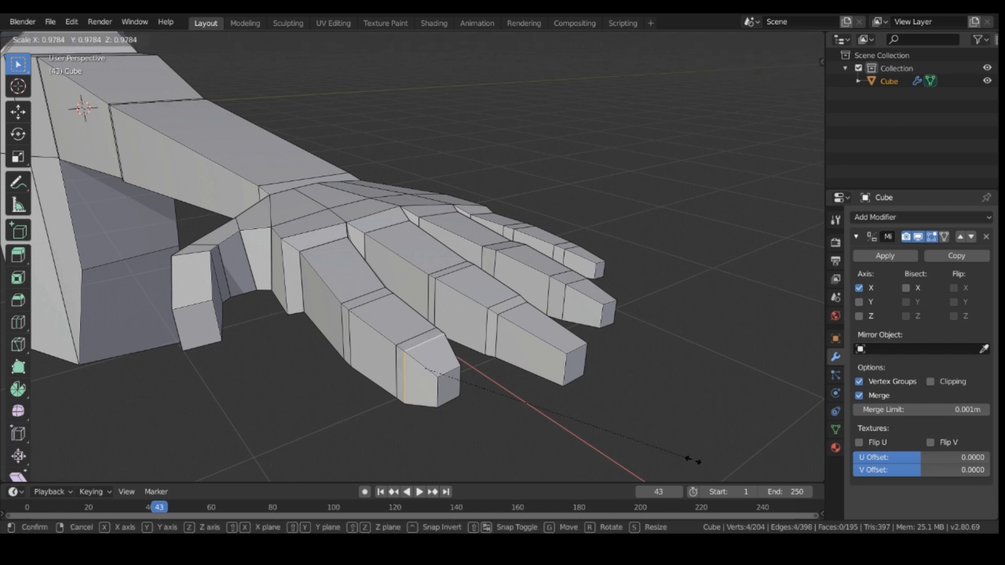
left_click(654, 448)
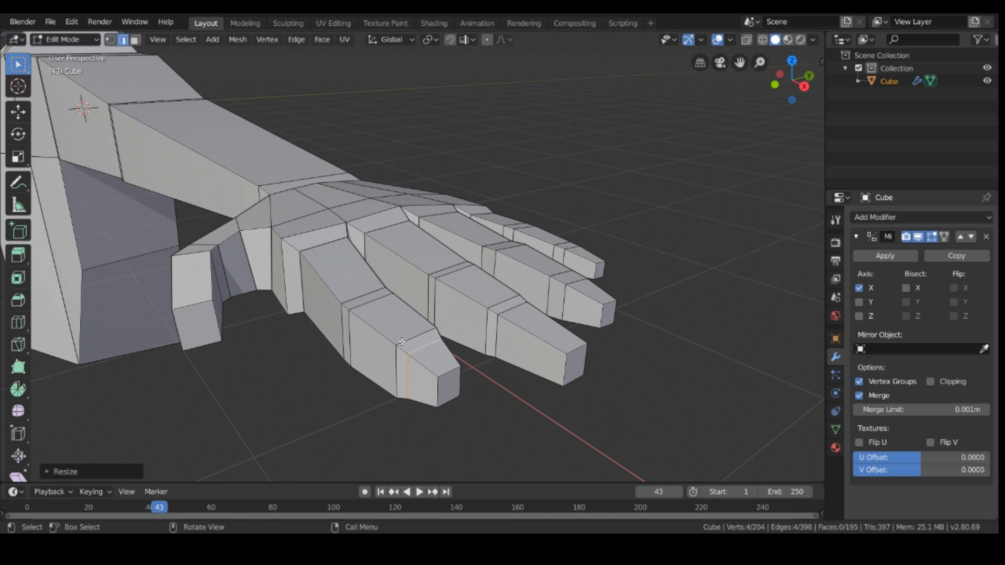
key("alt+a")
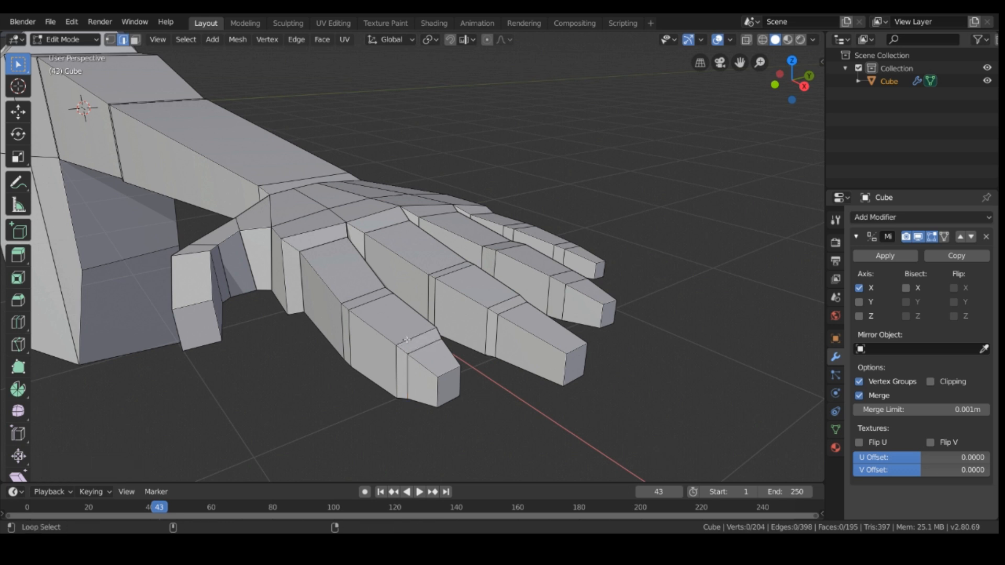
left_click(407, 339, "alt")
key("s")
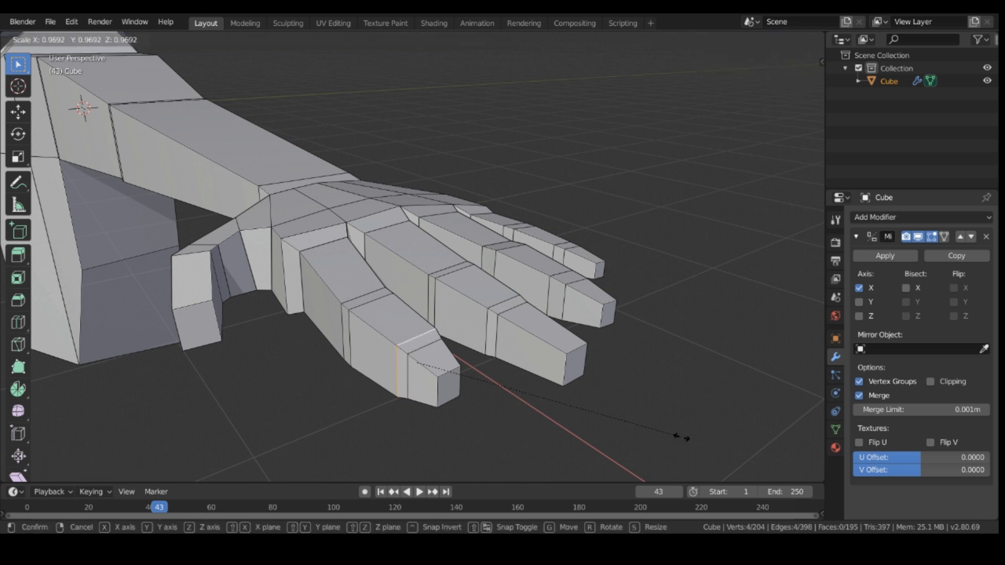
left_click(514, 417)
key("alt+a")
- Scale up the edge loop at the base of the index finger by a factor of about 1.11
middle_click_drag(303, 411, 344, 400)
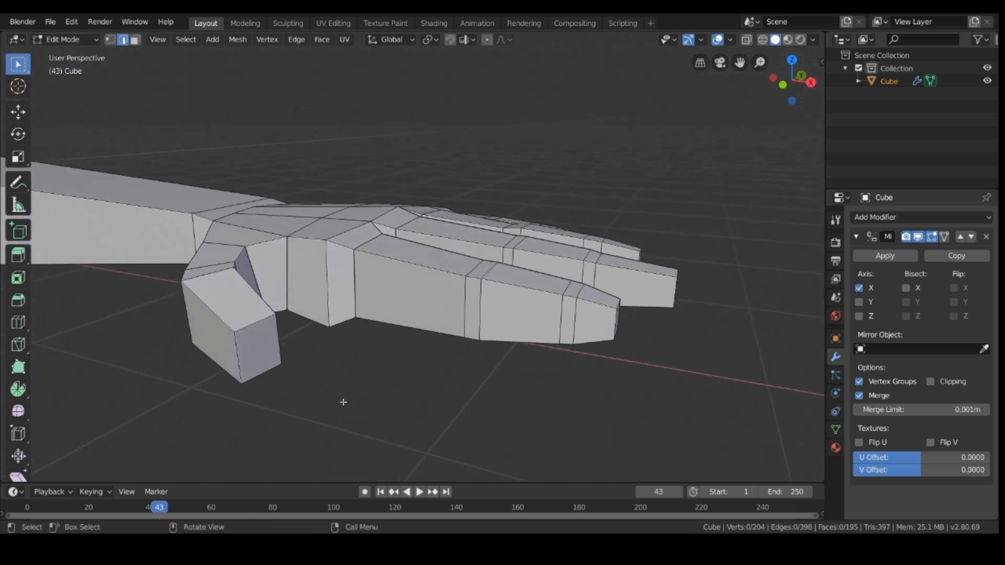
scroll(416, 293, "up", 3)
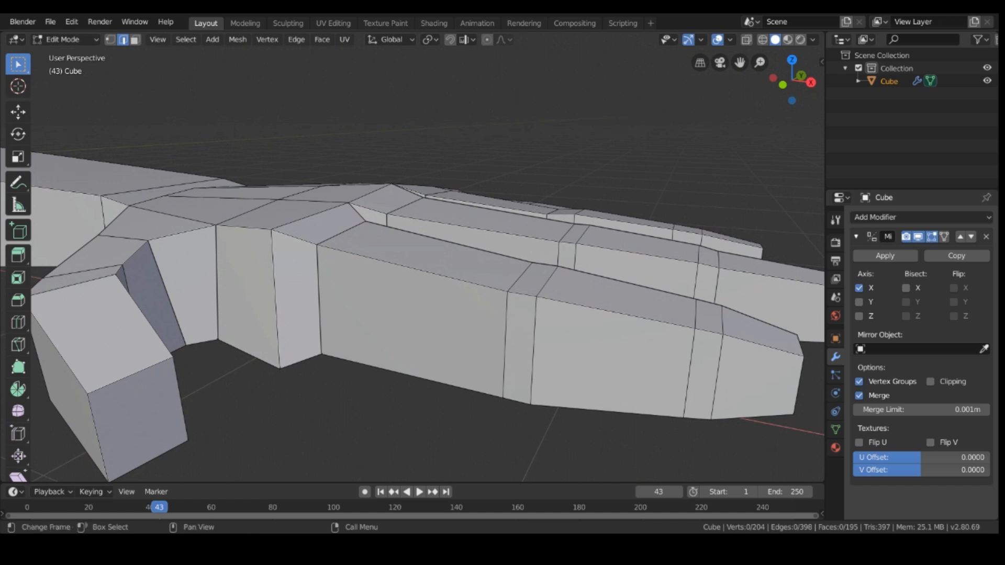
middle_click_drag(353, 335, 399, 381)
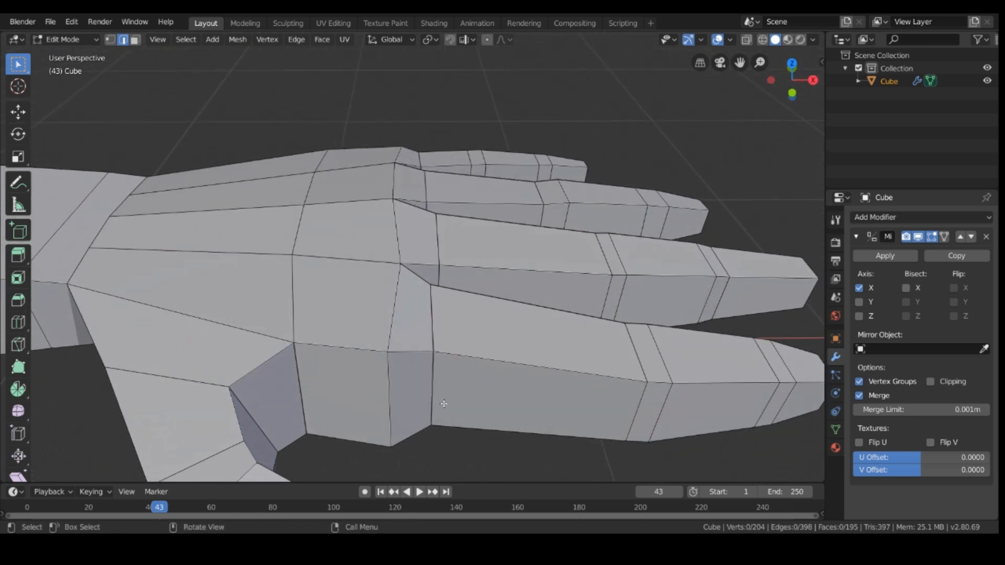
left_click(428, 311)
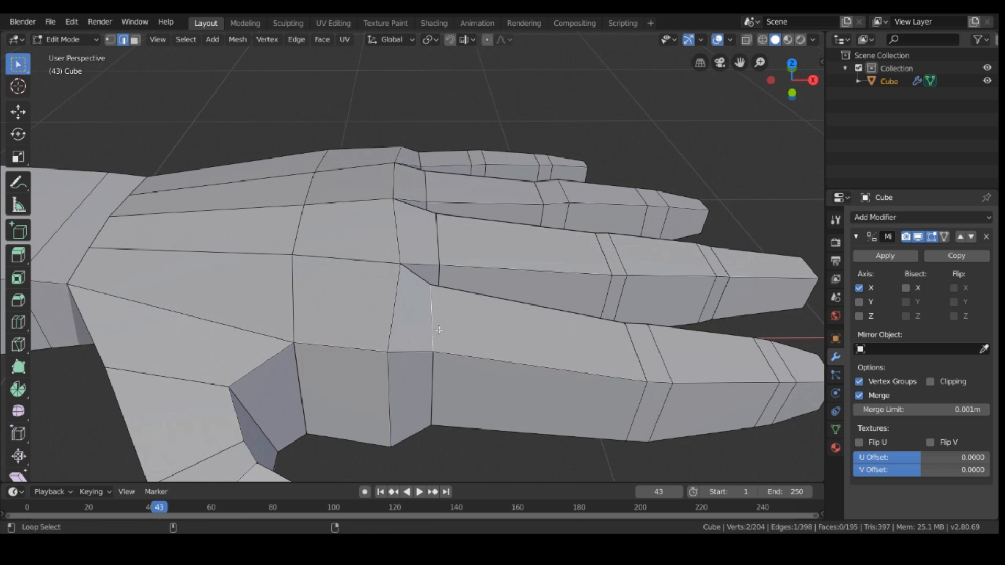
left_click(438, 330, "alt")
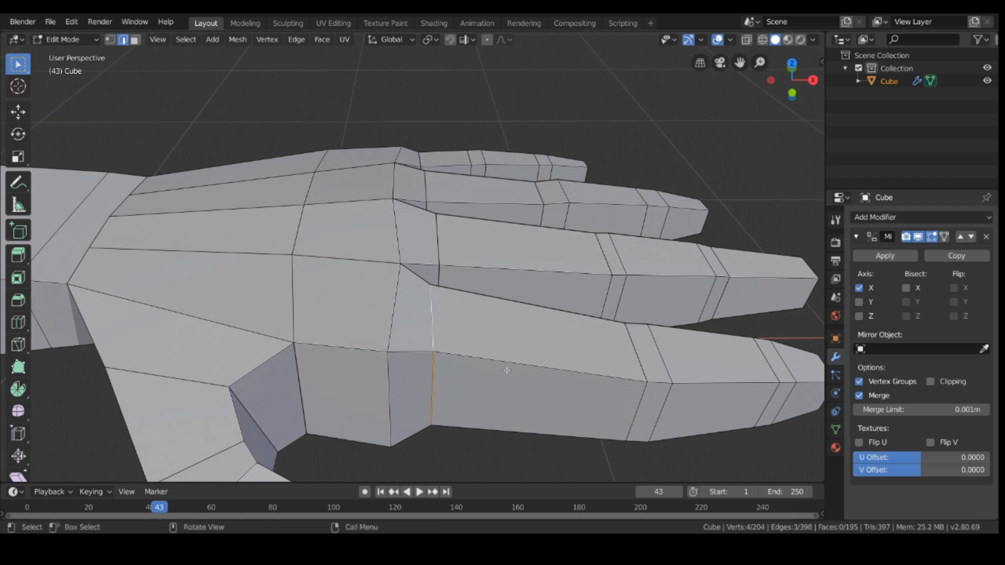
key("s")
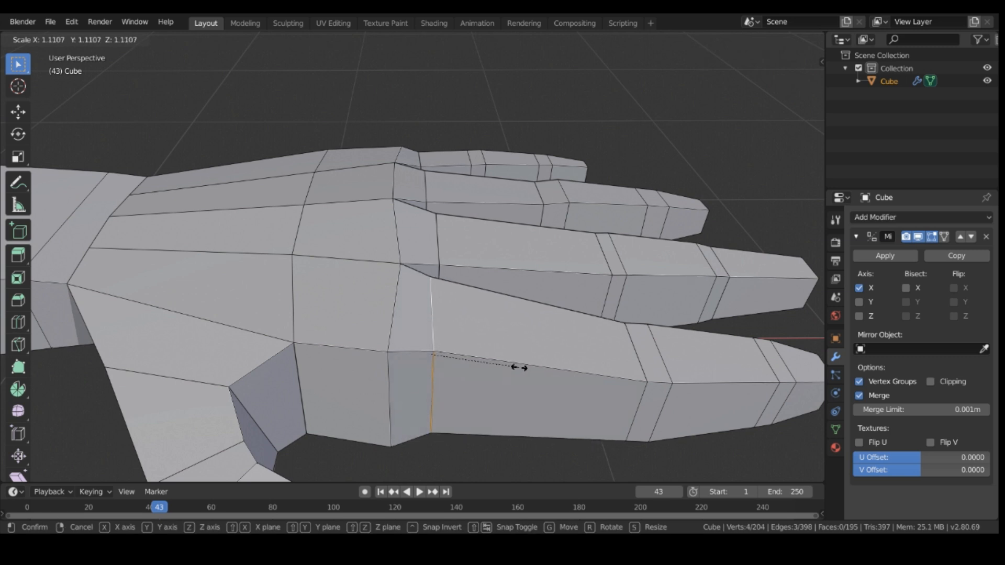
left_click(518, 368)
left_click(445, 459)
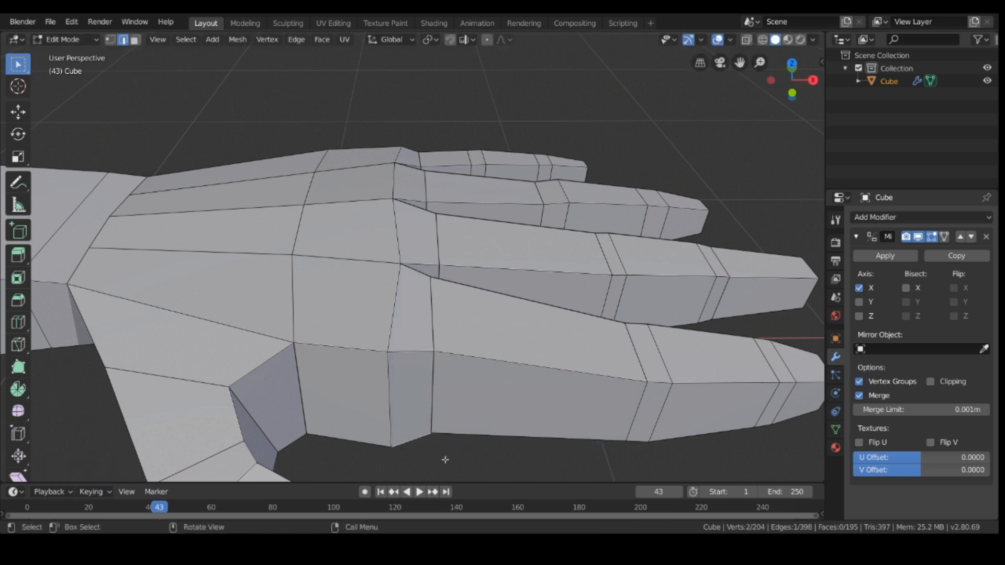
- Edge-slide the palm-side loop of the index finger's middle joint toward the palm, widening the joint
middle_click_drag(492, 395, 466, 364)
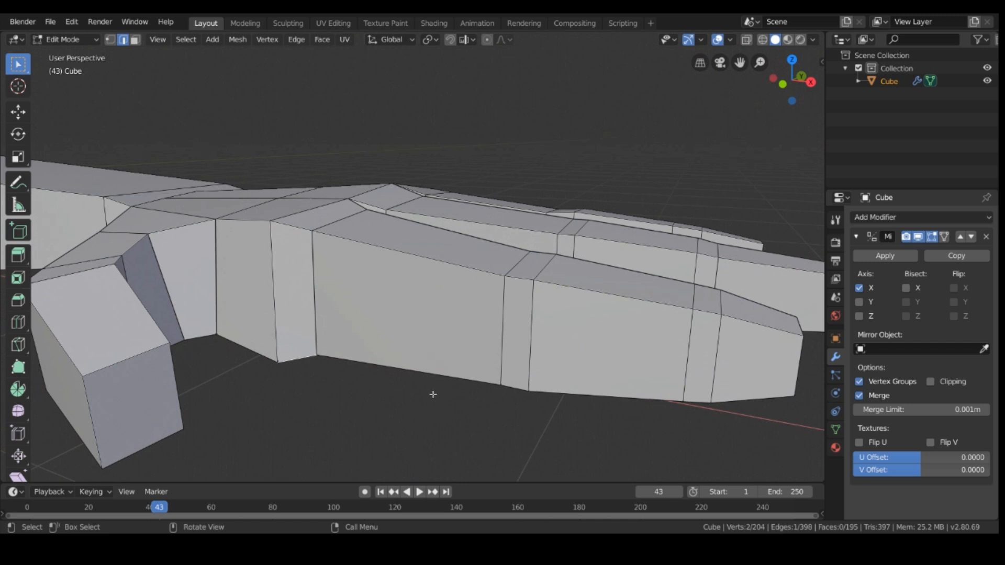
left_click(507, 278)
left_click(487, 335)
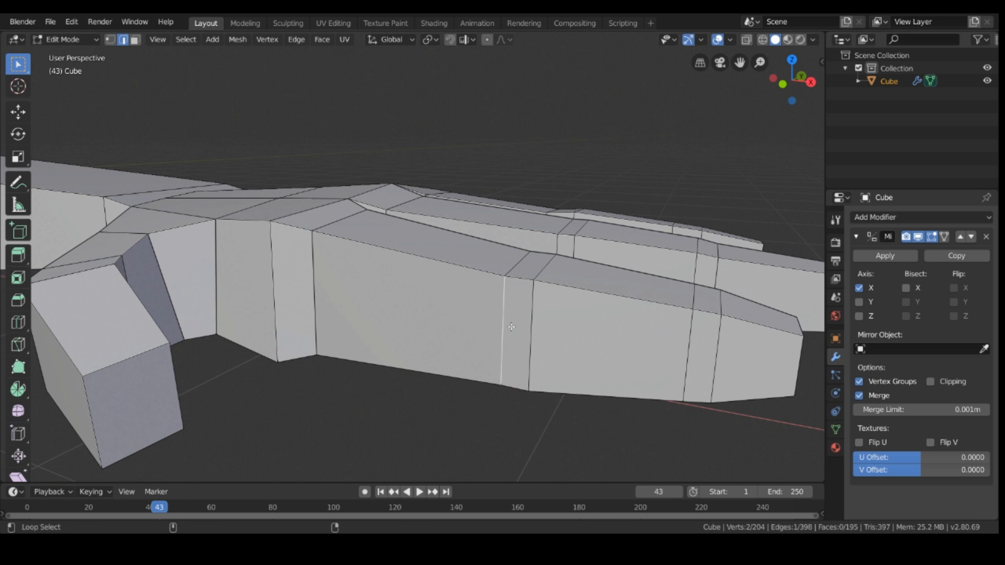
left_click(508, 326, "alt")
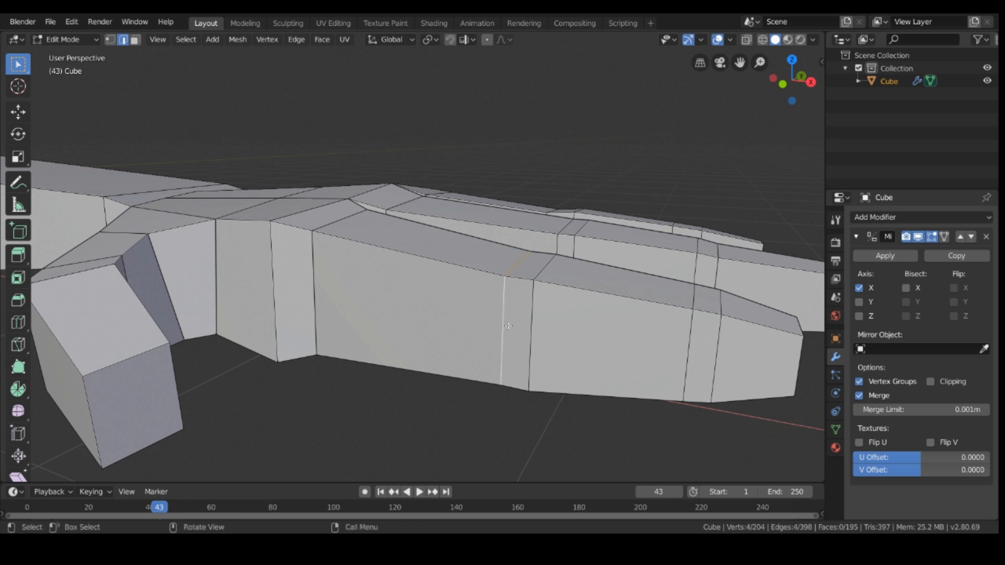
key("g")
key("g")
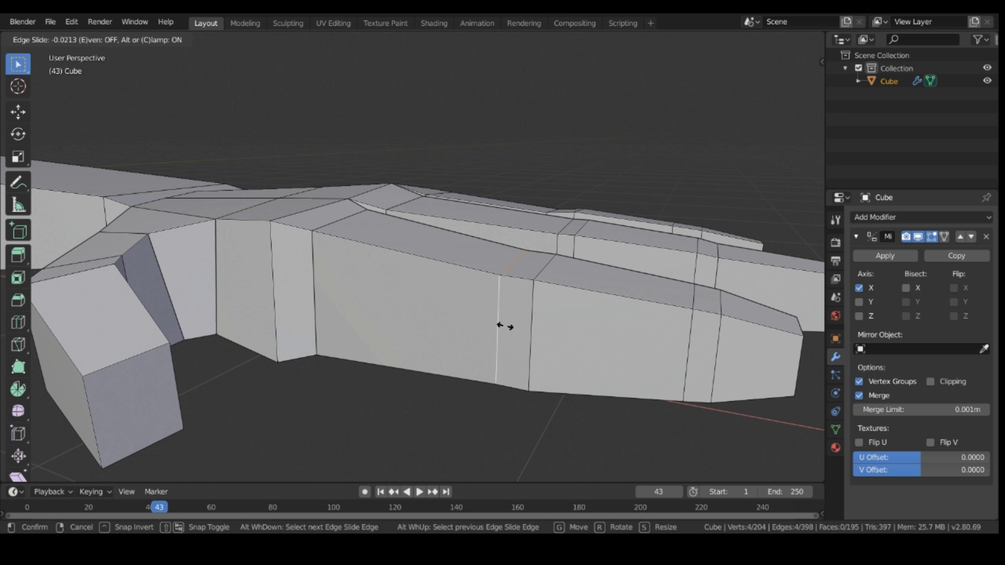
left_click(500, 324)
key("alt+a")
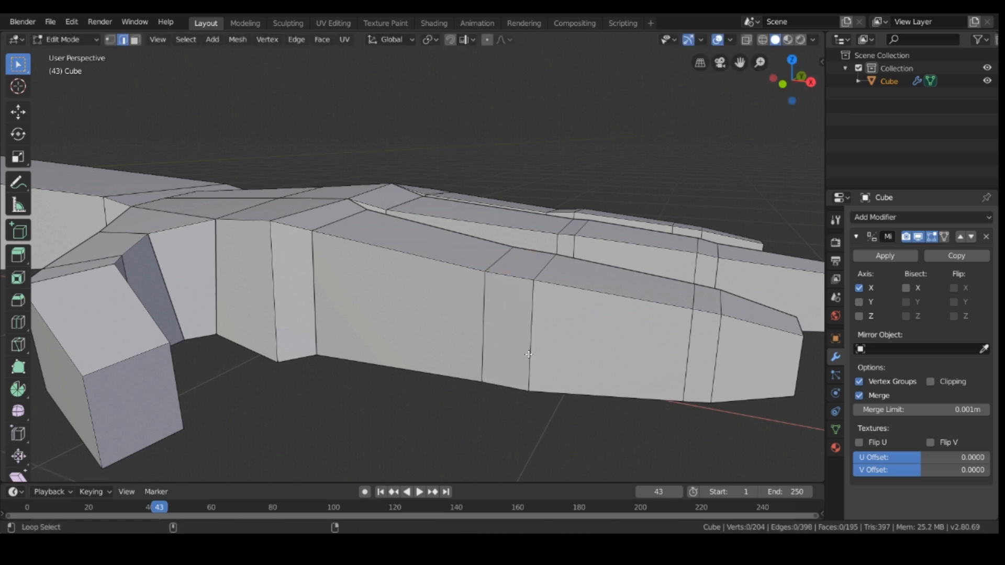
- Try Vertex Slide on the fingertip-side loop of the index finger's middle joint and undo it
left_click(533, 355, "alt")
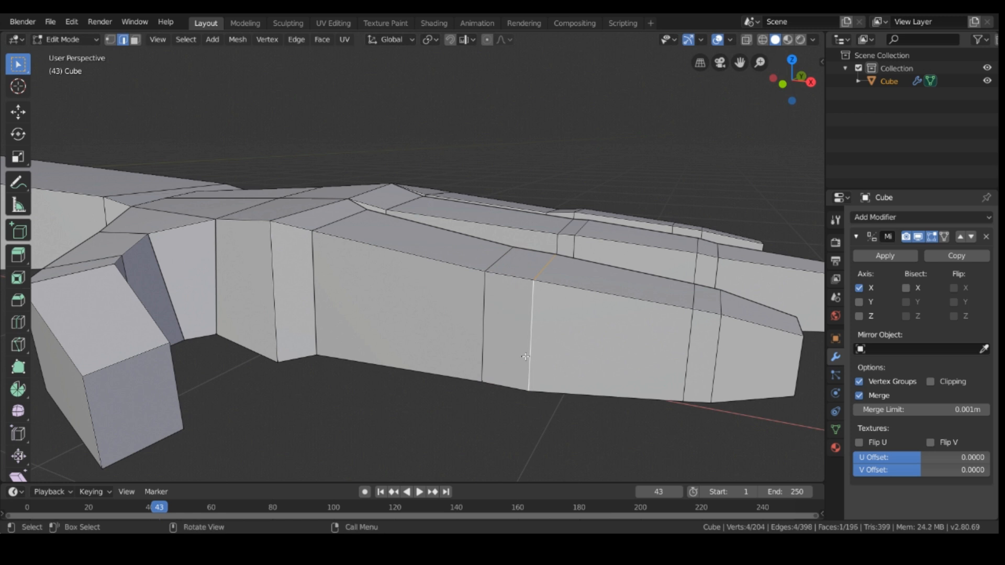
key("shift+v")
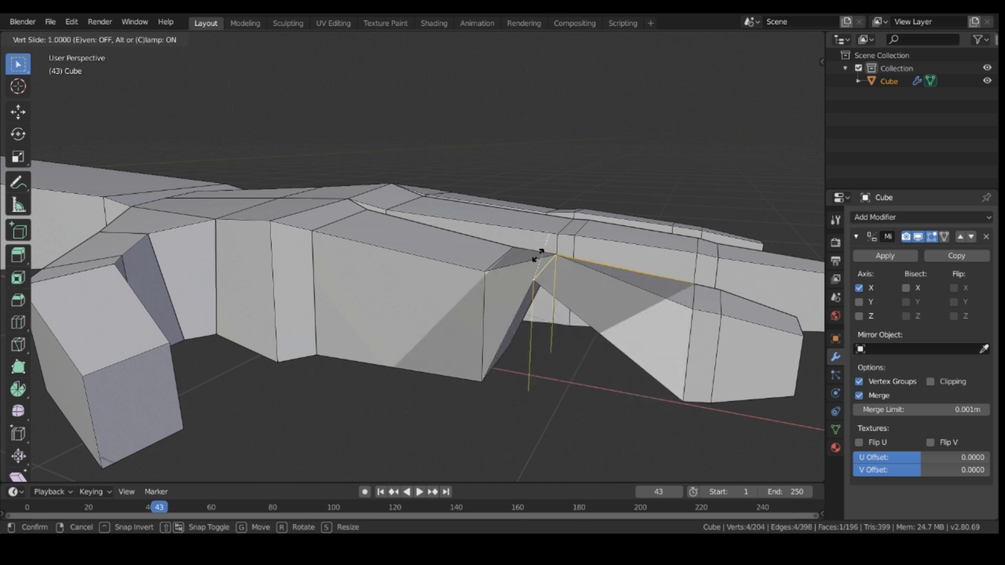
left_click(523, 383)
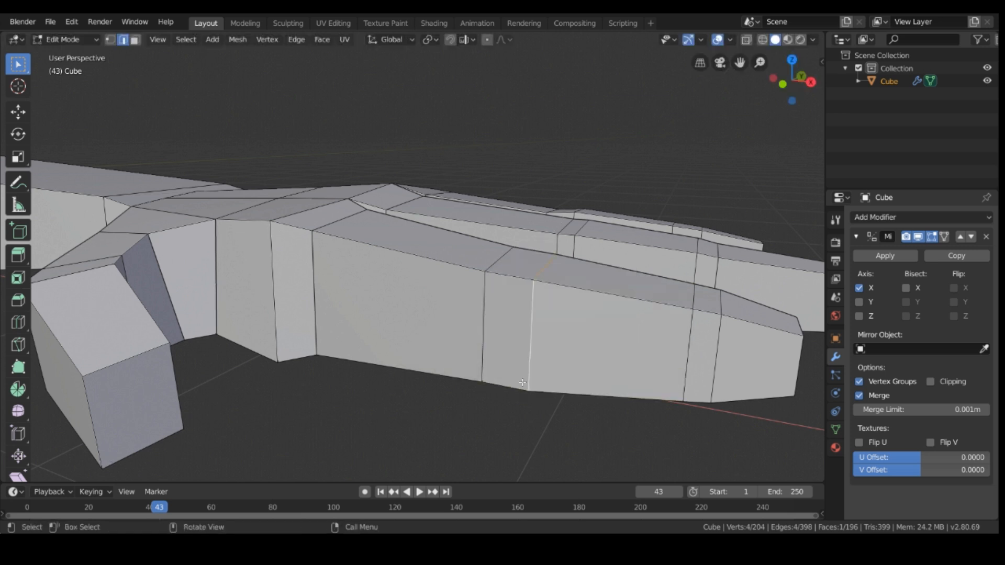
key("ctrl+z")
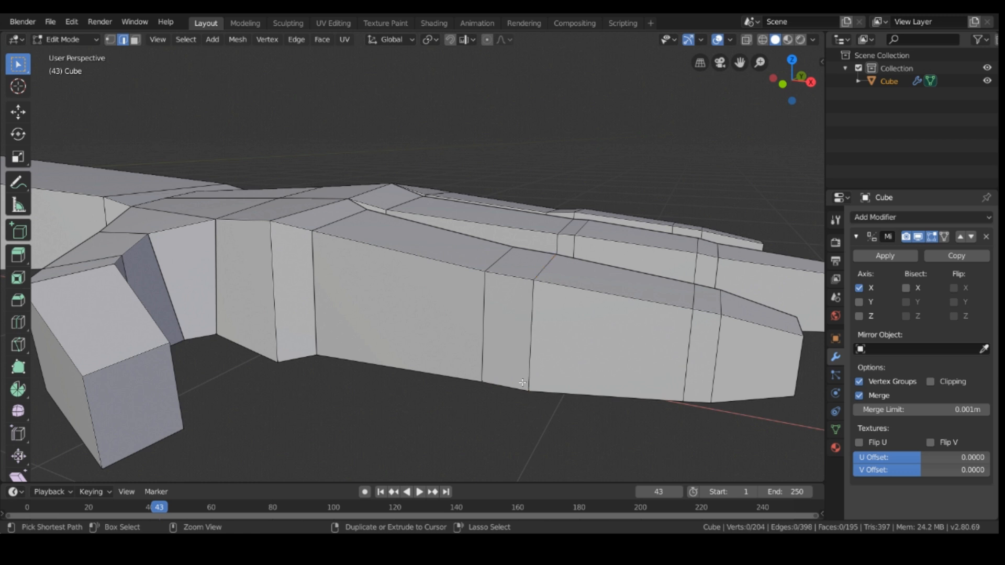
- Edge-slide the fingertip-side loop of the index finger's middle joint toward the palm, closer to its neighbouring loop
left_click(491, 426)
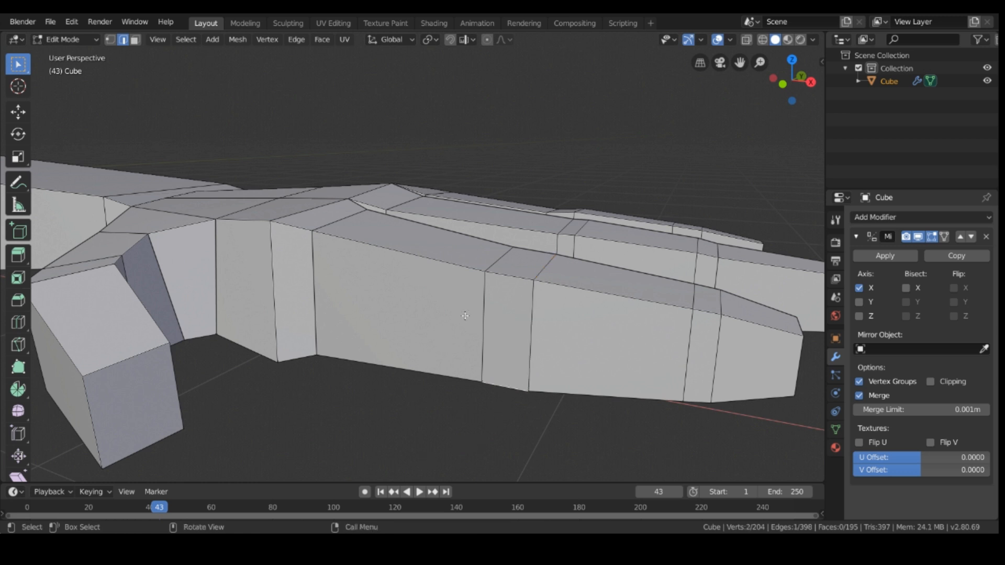
left_click(528, 319)
left_click(528, 339, "alt")
key("g")
key("g")
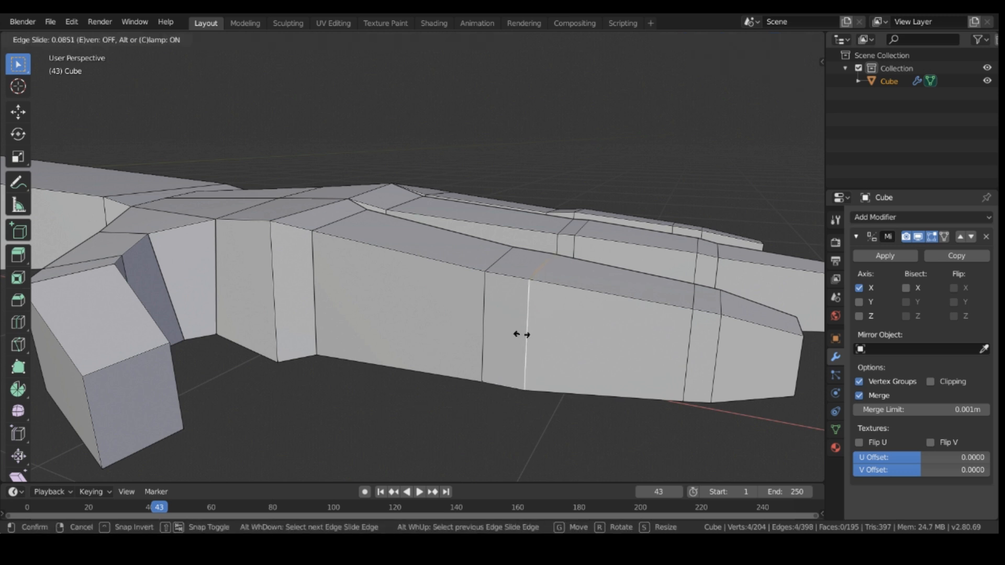
left_click(492, 320)
middle_click_drag(540, 392, 555, 404)
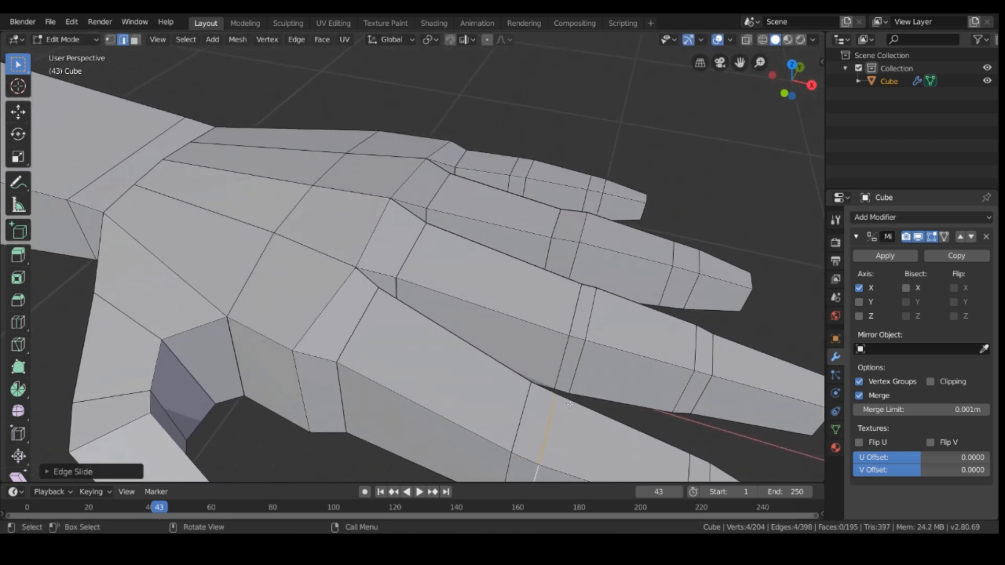
- Edge-slide the fingertip-side loop of the index finger's middle joint slightly further toward the palm and deselect it
key("g")
key("g")
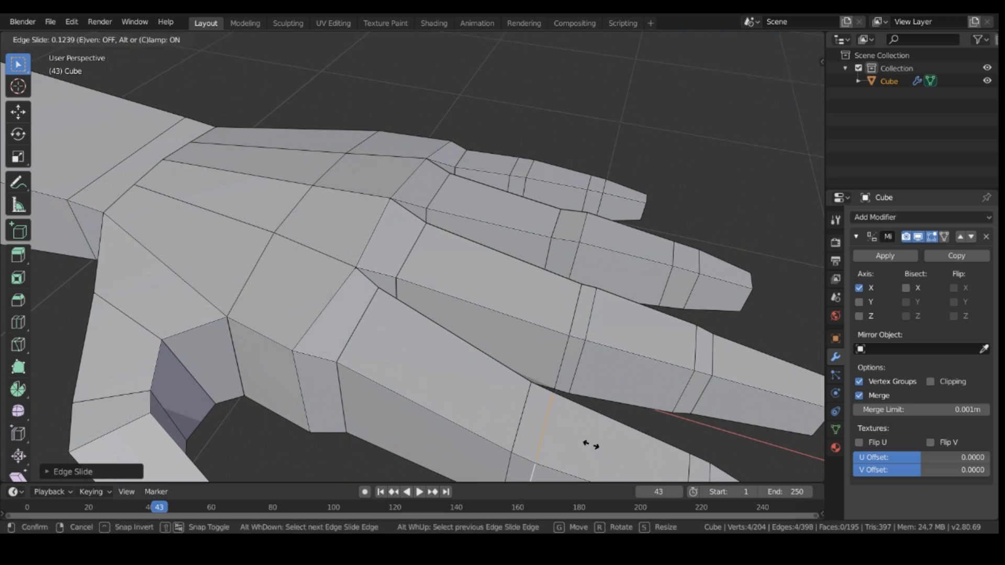
left_click(578, 442)
left_click(625, 425)
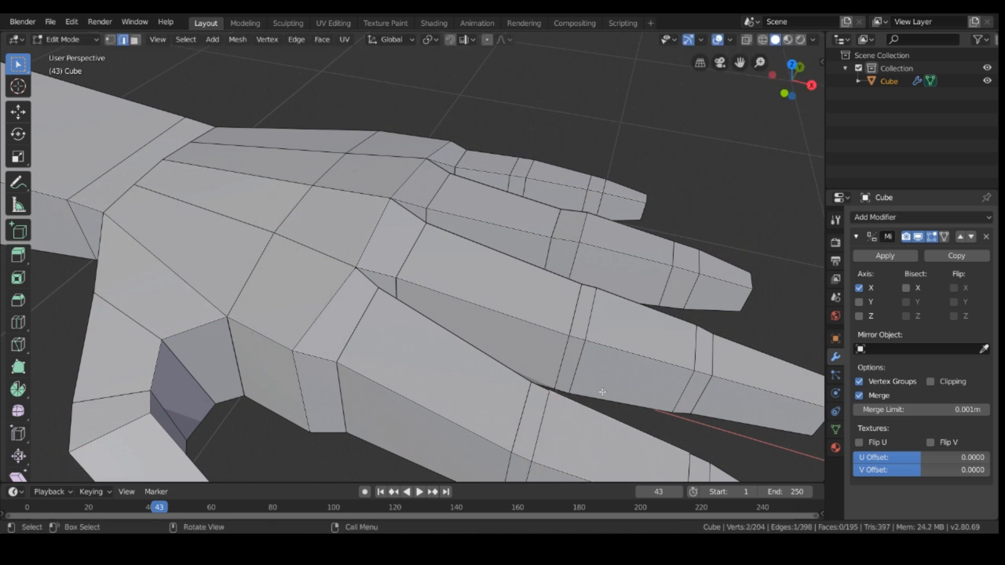
- Edge-slide the fingertip-side loop of the ring finger's middle joint toward the palm, narrowing the gap to its neighbouring loop
middle_click_drag(562, 348, 596, 414)
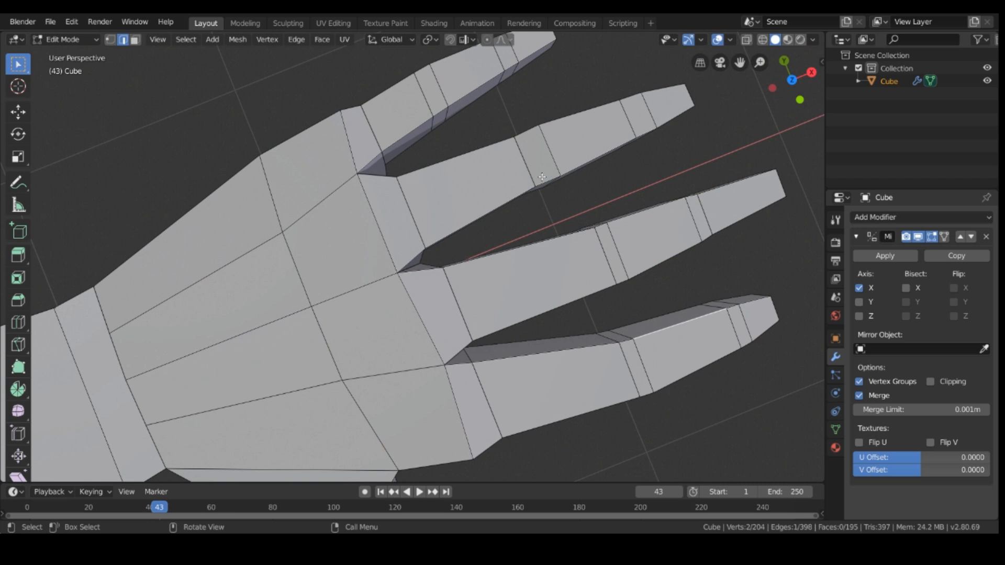
middle_click_drag(597, 318, 592, 216)
left_click(591, 216)
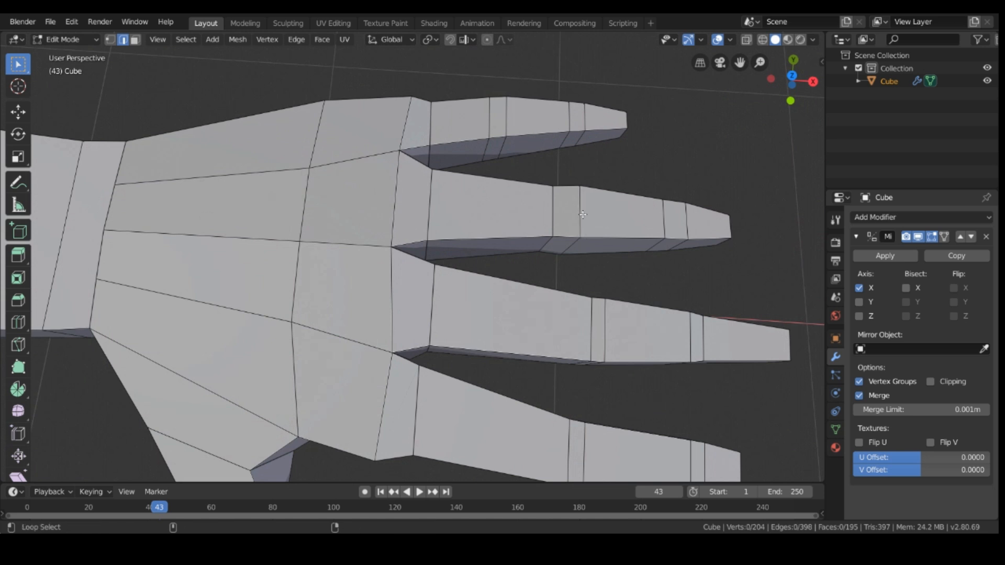
left_click(583, 214, "alt")
key("g")
key("g")
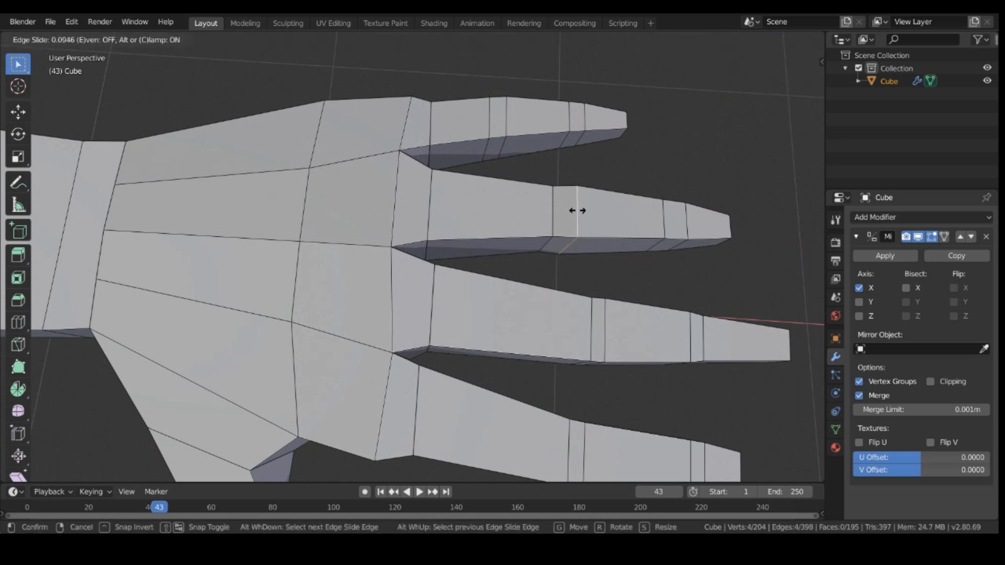
left_click(565, 224)
- Scale down the fingertip-side loop of the ring finger's middle joint by a factor of about 0.87
key("s")
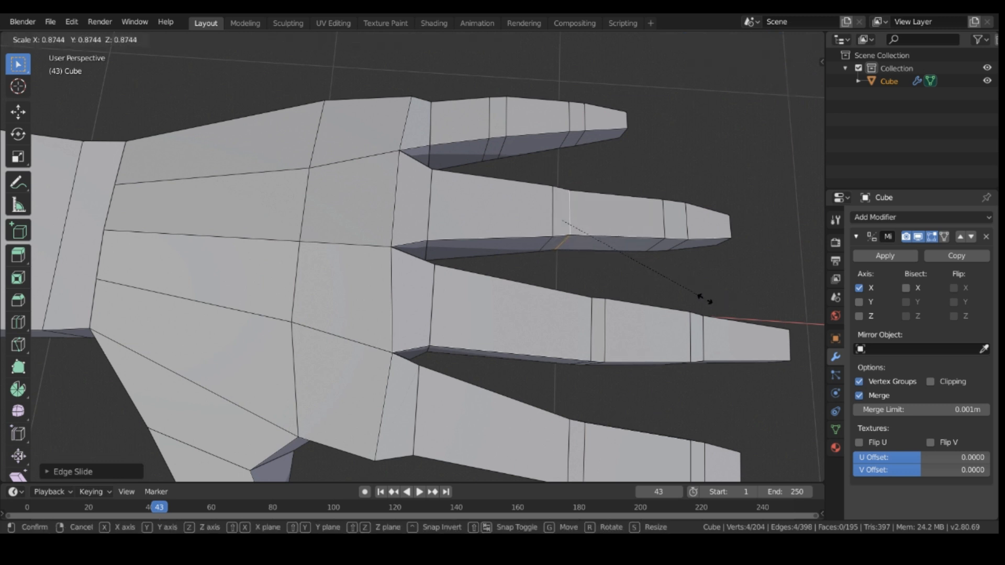
left_click(710, 309)
left_click(705, 289)
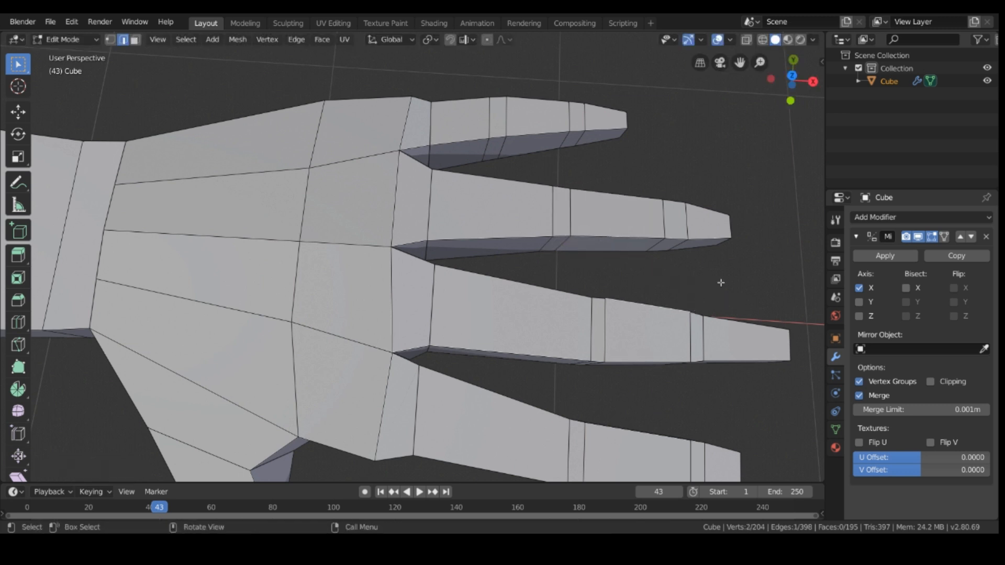
- Switch to face selection and select the end face of the thumb
middle_click_drag(721, 282, 420, 283)
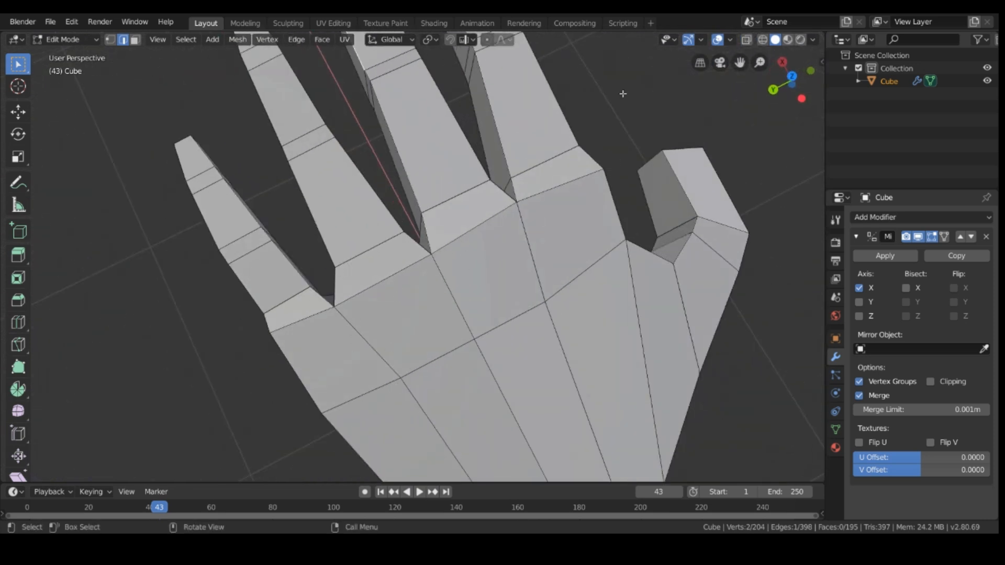
middle_click_drag(623, 93, 287, 396)
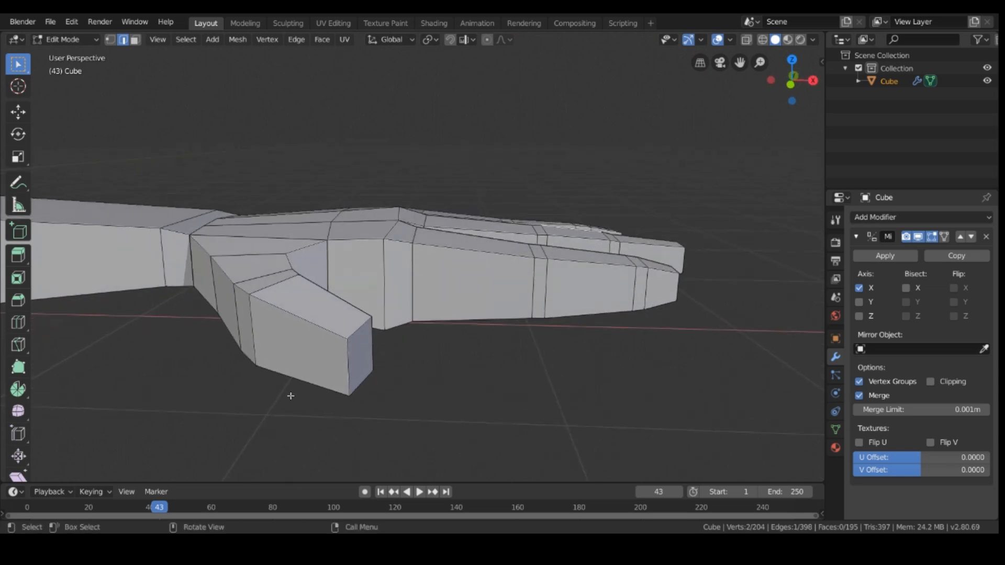
middle_click_drag(520, 445, 445, 424)
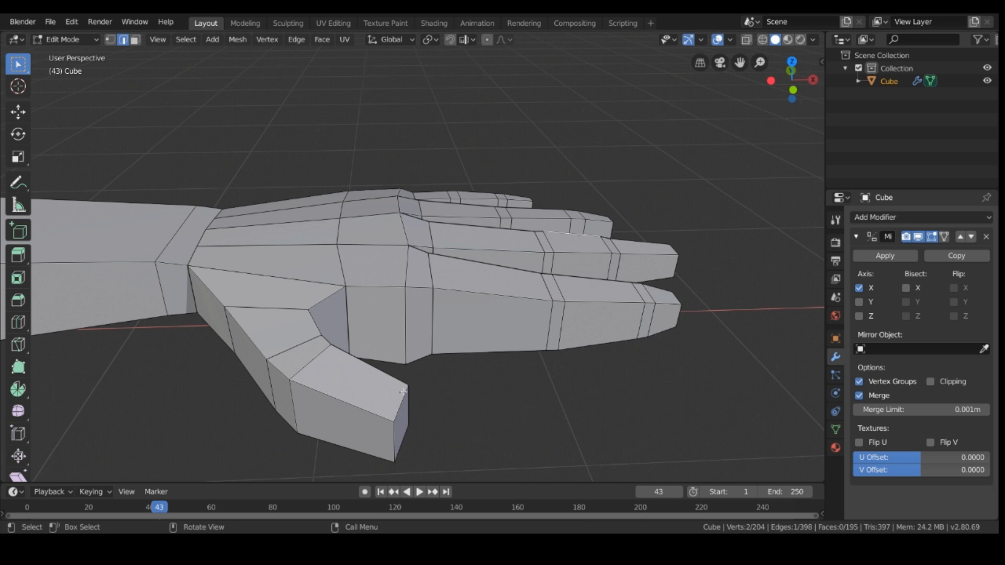
middle_click_drag(417, 295, 370, 281)
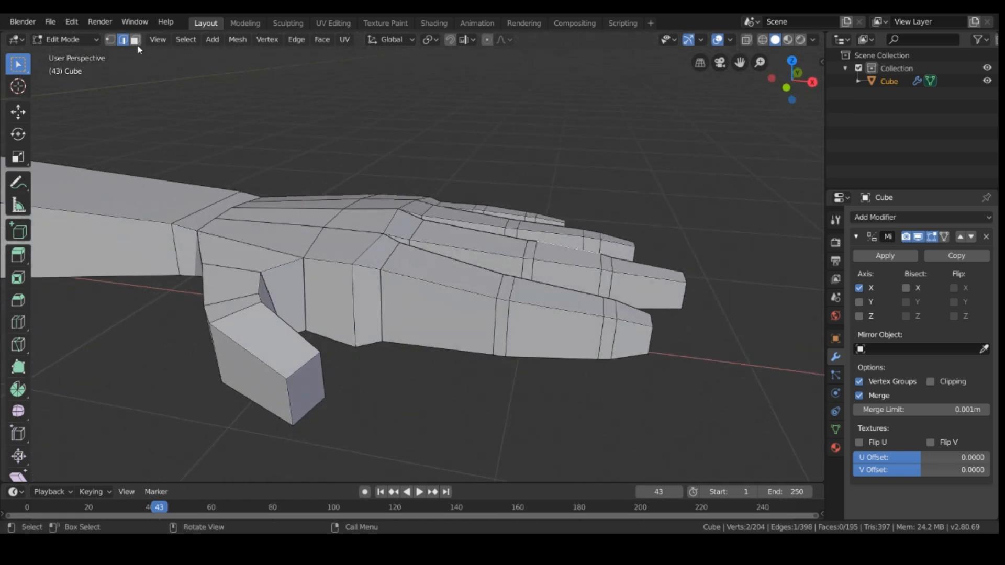
left_click(136, 41)
left_click(314, 378)
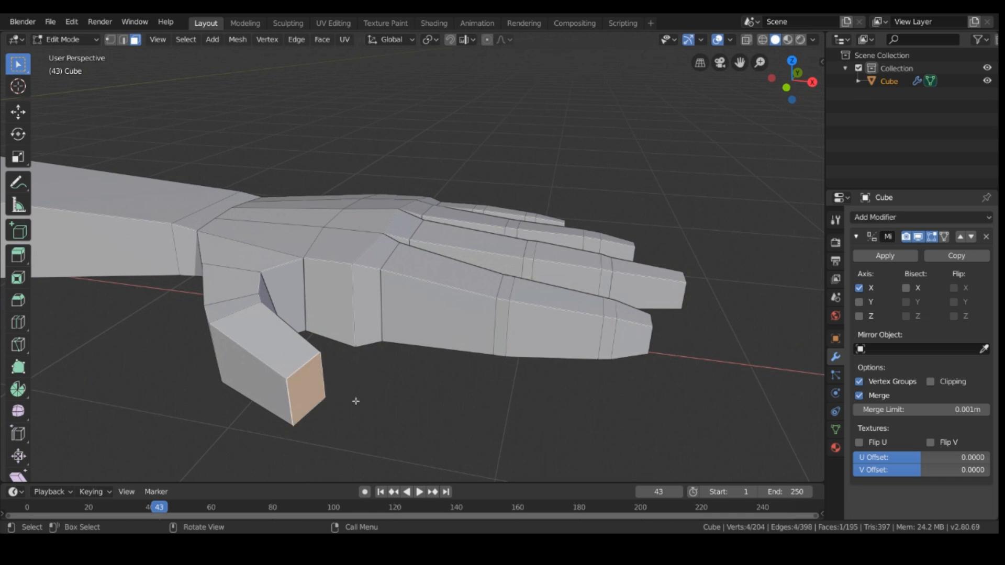
key("g")
key("g")
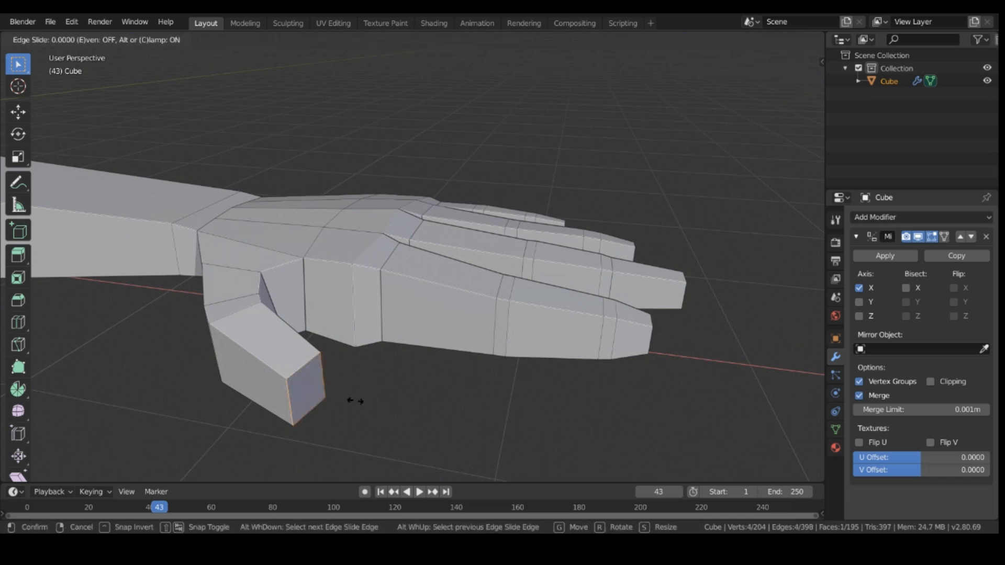
right_click(398, 411)
- Move the thumb's end face outward to lengthen the thumb slightly, and clear the selection
key("g")
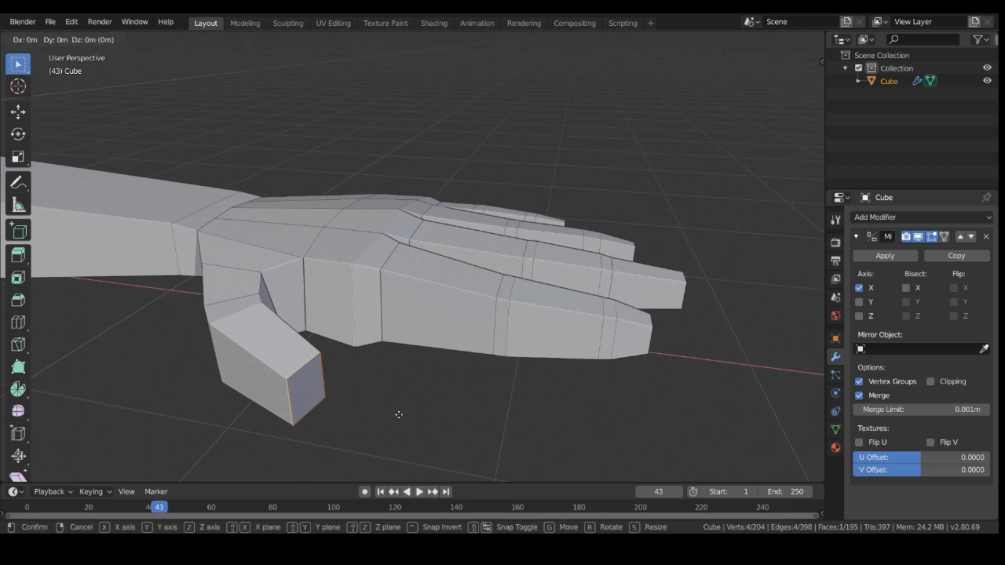
left_click(418, 421)
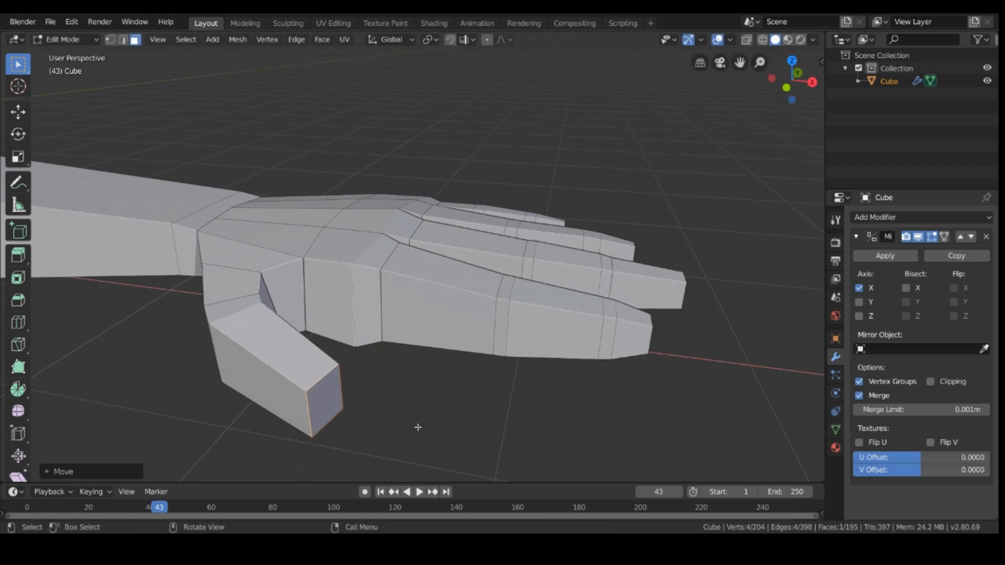
key("alt+a")
- Examine the hand's proportions from the palm side, from directly above and from the thumb side, ending close on the palm-side finger bases
middle_click_drag(420, 421, 381, 313)
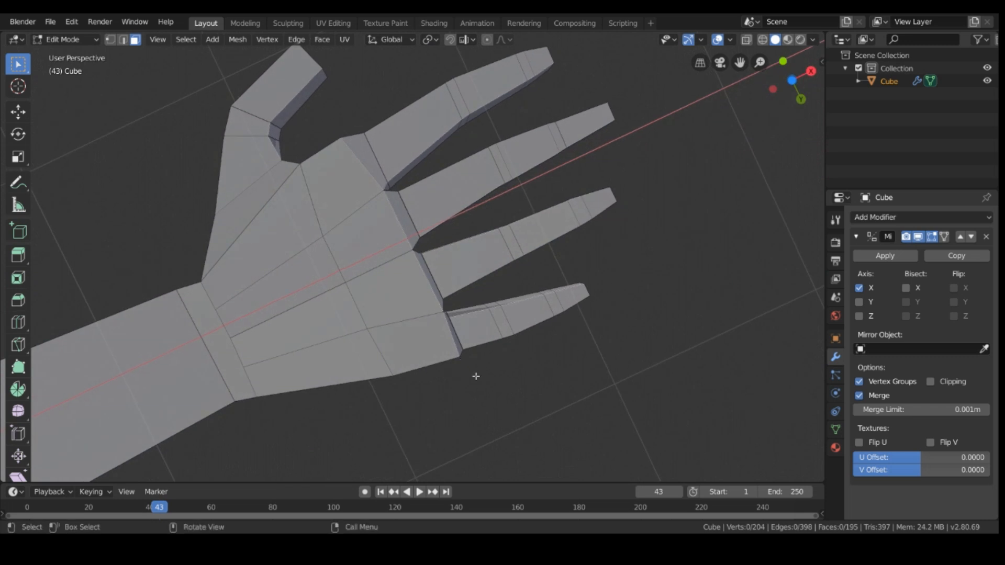
key("KP_7")
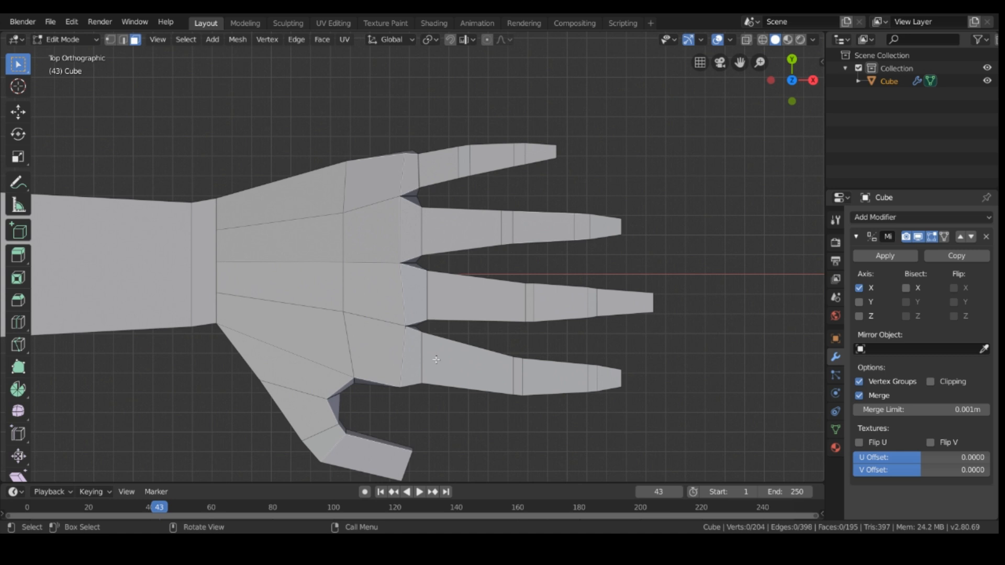
middle_click_drag(738, 296, 670, 413)
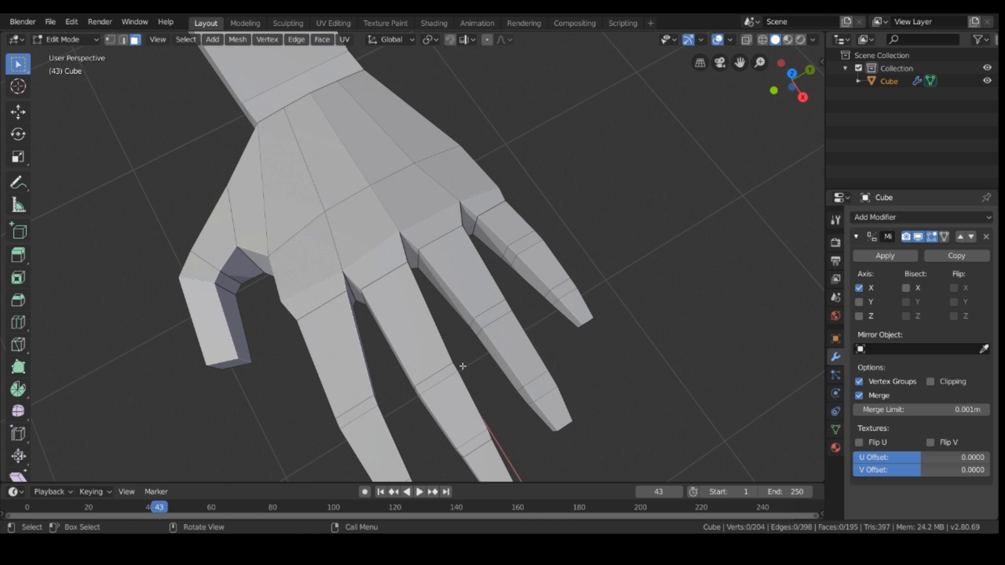
middle_click_drag(433, 259, 408, 278)
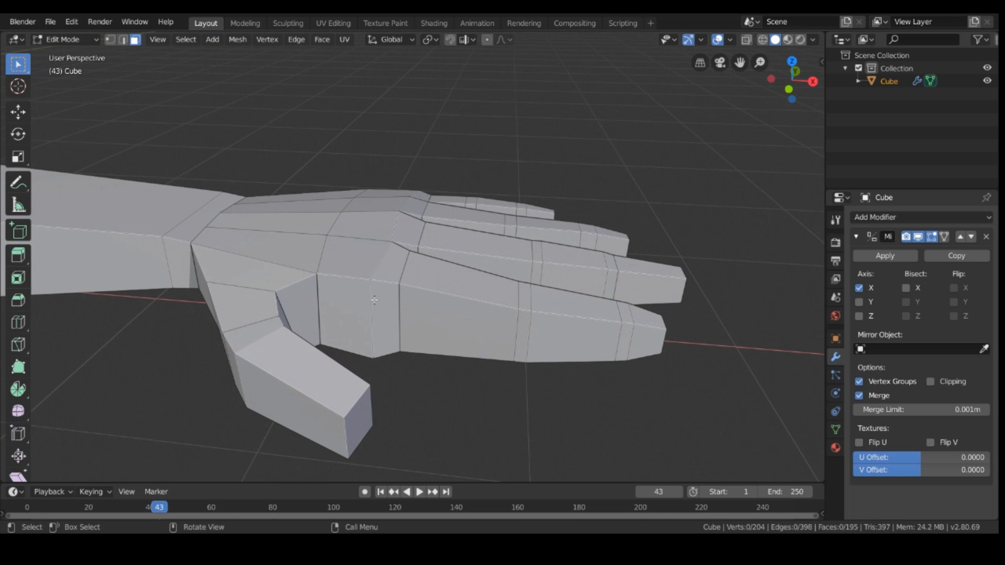
middle_click_drag(356, 323, 389, 191)
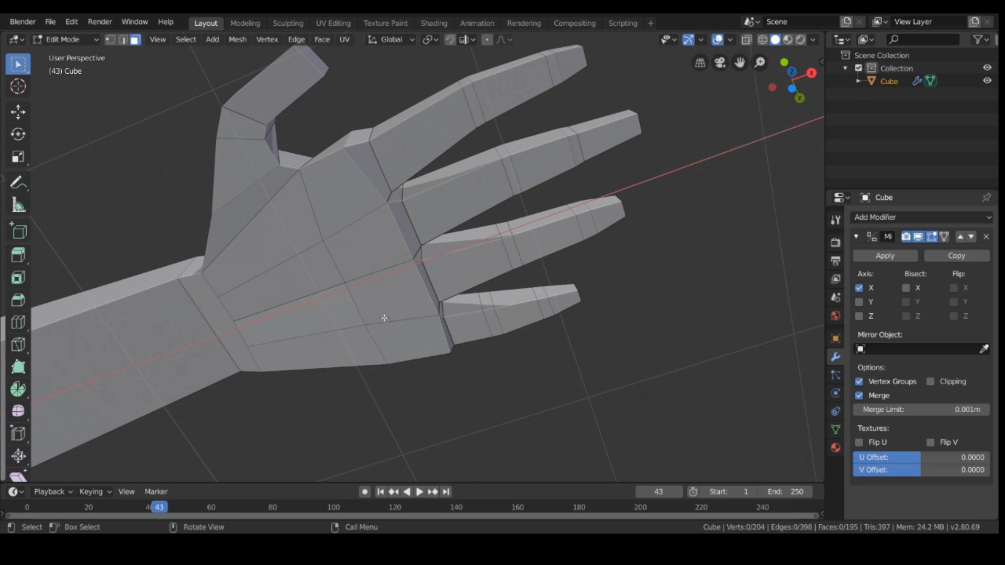
middle_click_drag(385, 316, 374, 283)
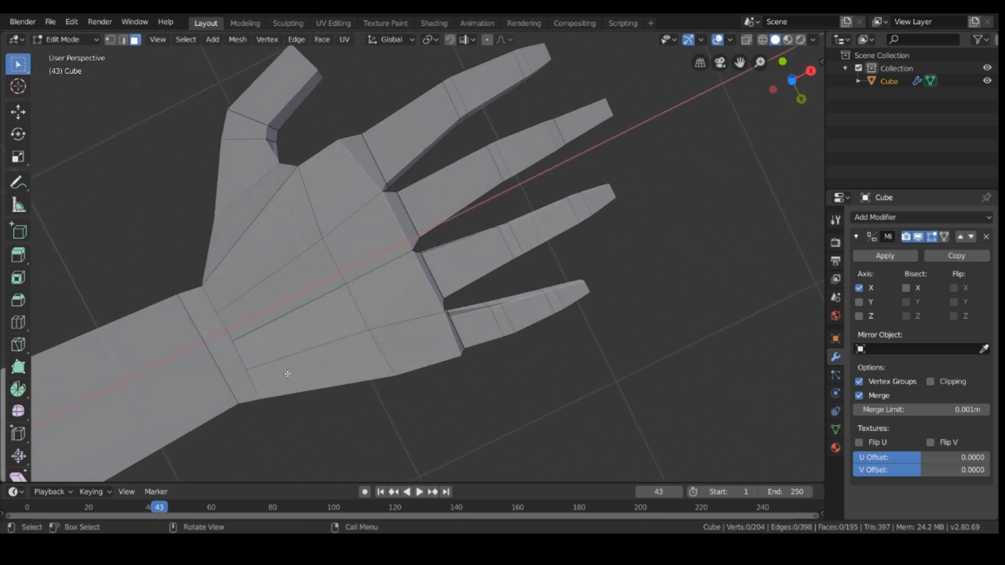
scroll(288, 374, "up", 4)
middle_click_drag(305, 287, 235, 303)
left_click(307, 257)
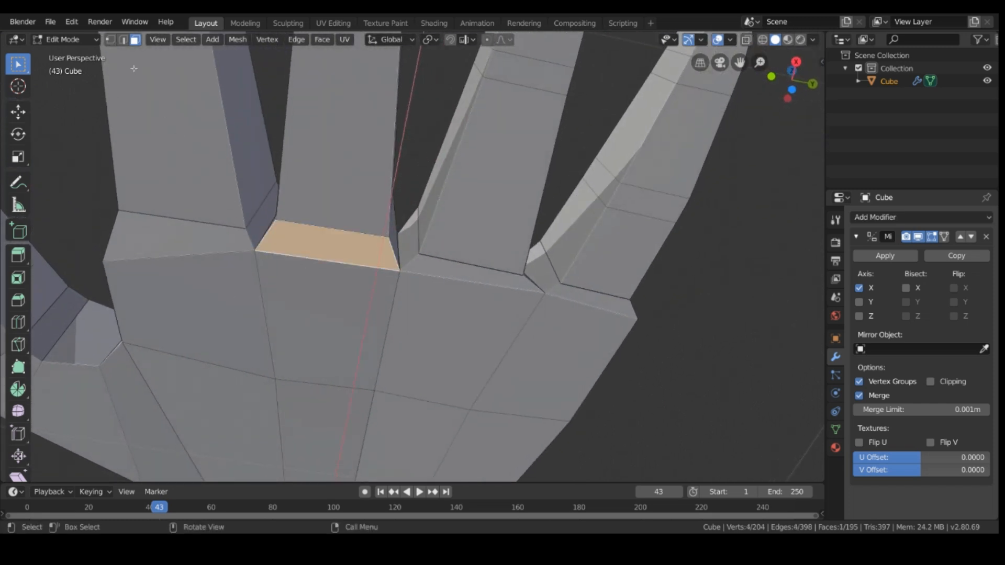
left_click(123, 41)
key("alt+a")
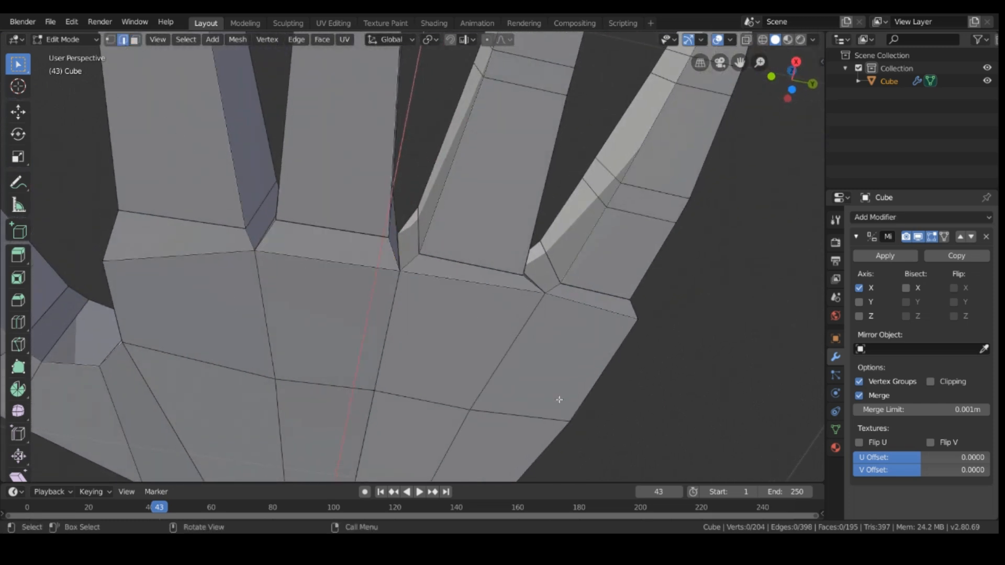
left_click(295, 260)
left_click(185, 253)
- Vertex-slide the outer palm-side corner vertex at the index finger's base toward the fingertip, in line with the other knuckles
left_click(105, 49)
left_click(110, 40)
left_click(102, 260)
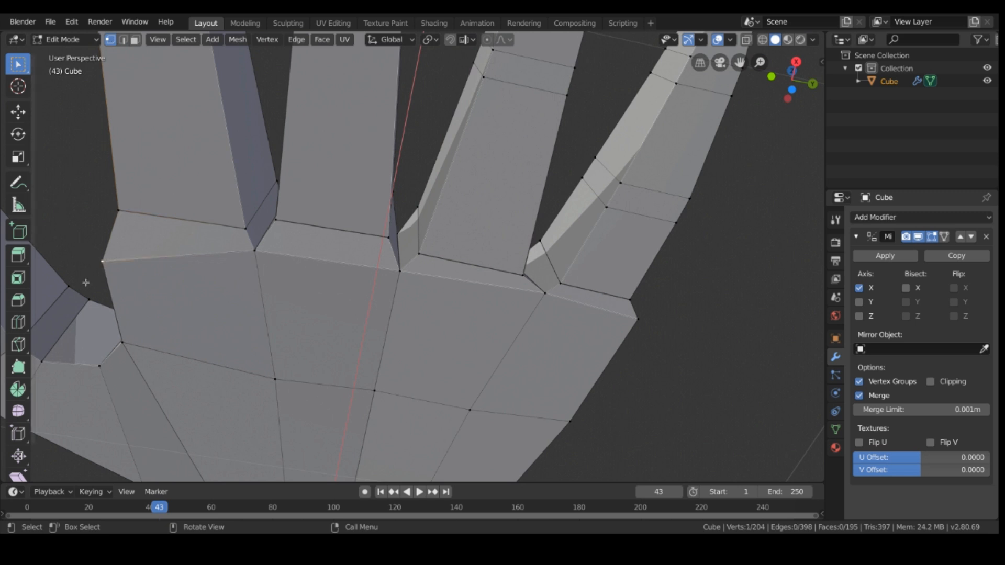
key("shift+v")
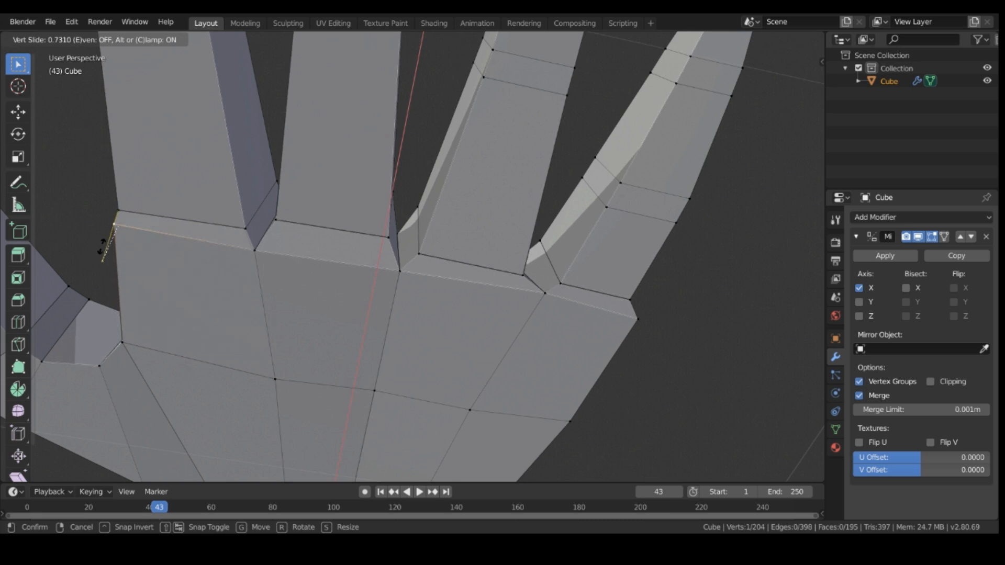
left_click(103, 255)
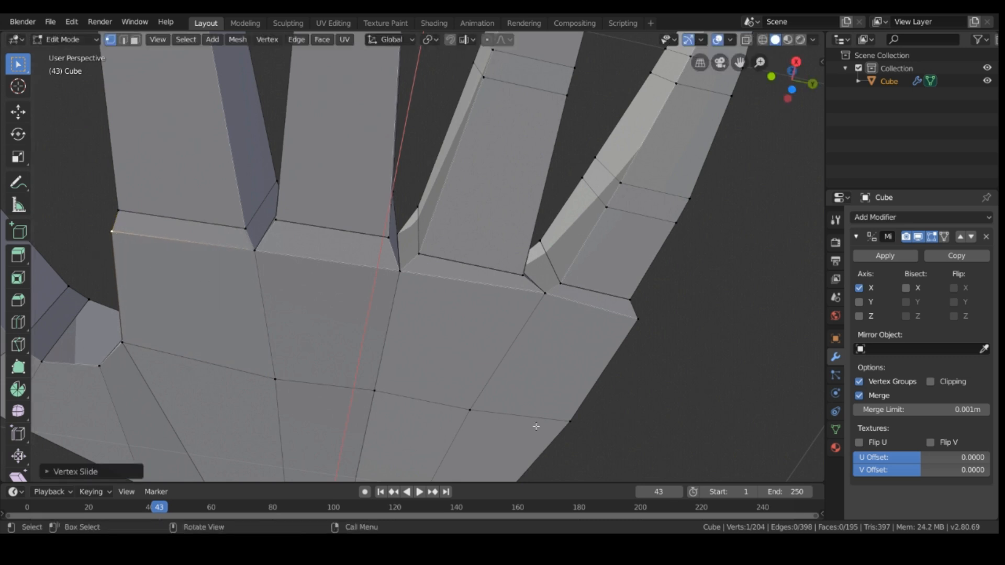
left_click(703, 372)
- Examine the whole upper body, including arms, hands, torso and head, from the front, above, below and the side
middle_click_drag(337, 370, 404, 419)
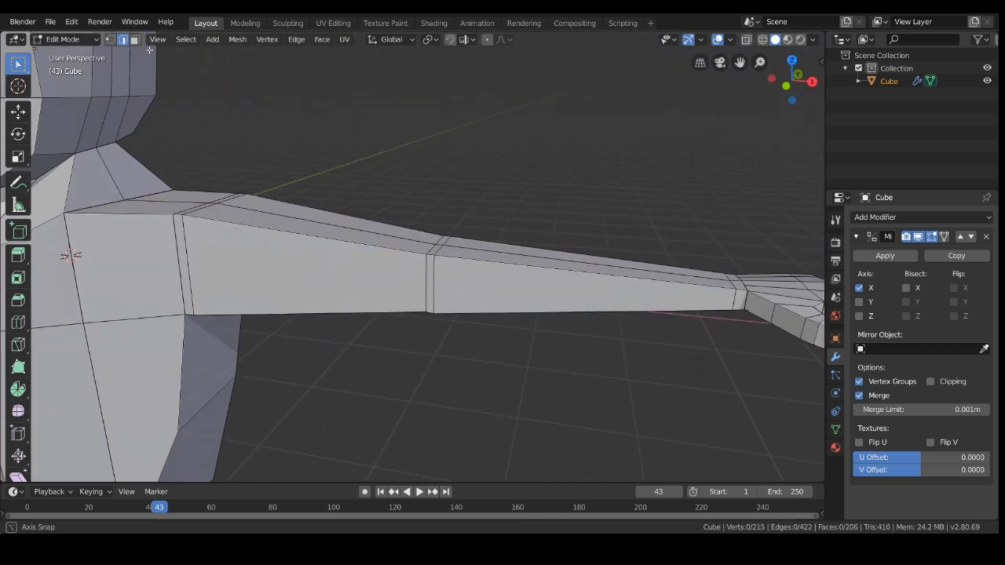
middle_click_drag(149, 50, 178, 41)
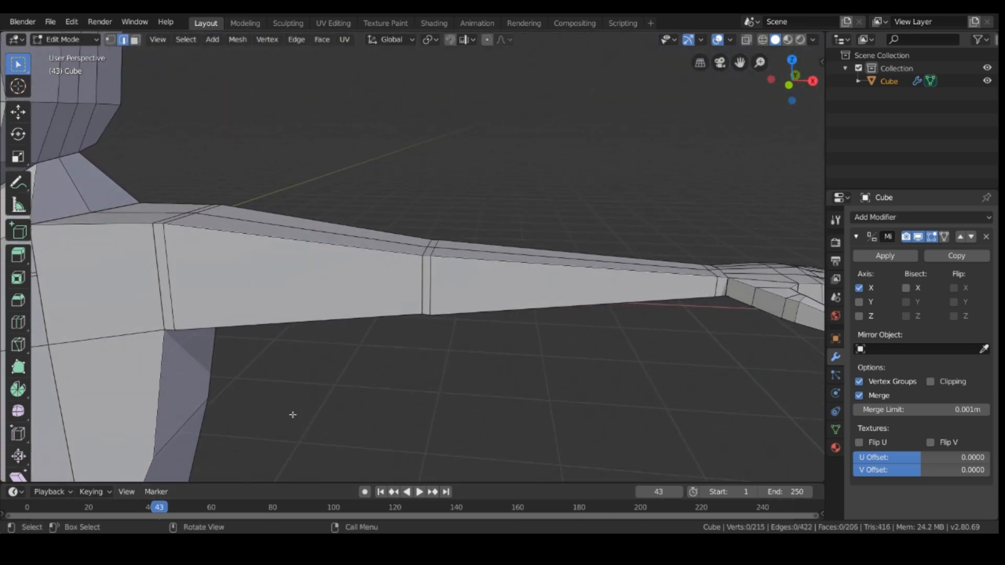
middle_click_drag(272, 393, 632, 315, "shift")
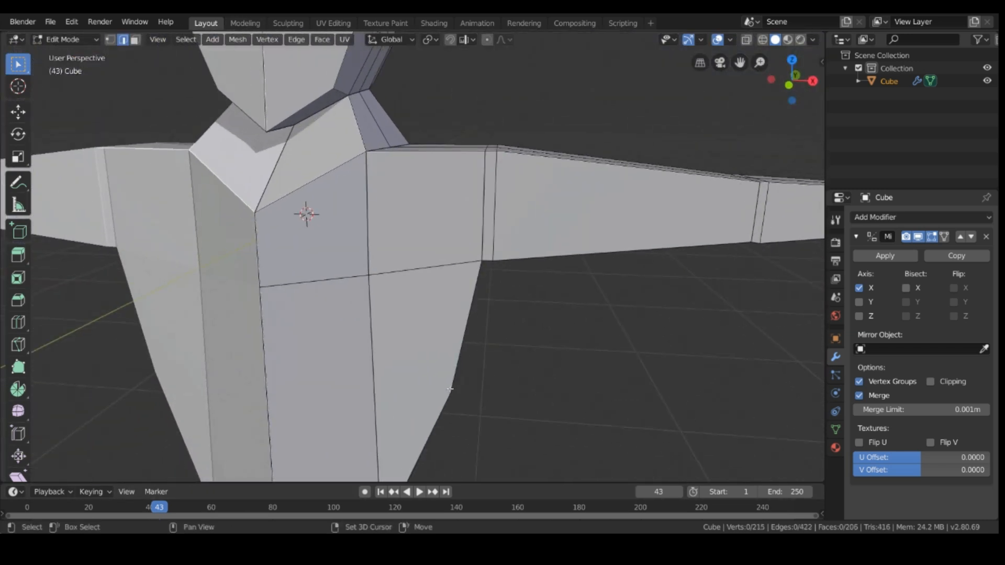
middle_click_drag(450, 389, 492, 332, "shift")
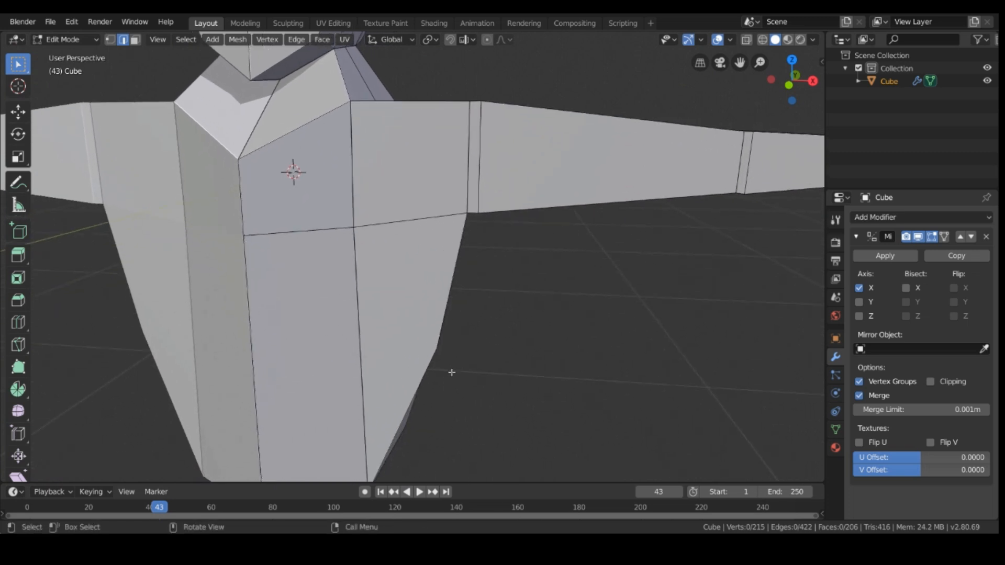
middle_click_drag(443, 394, 423, 474)
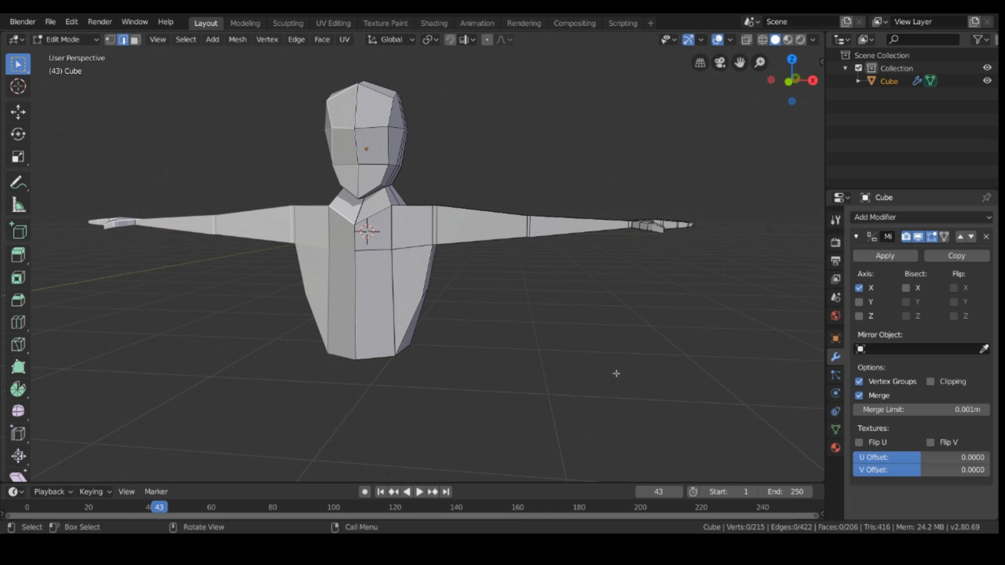
middle_click_drag(586, 237, 658, 253)
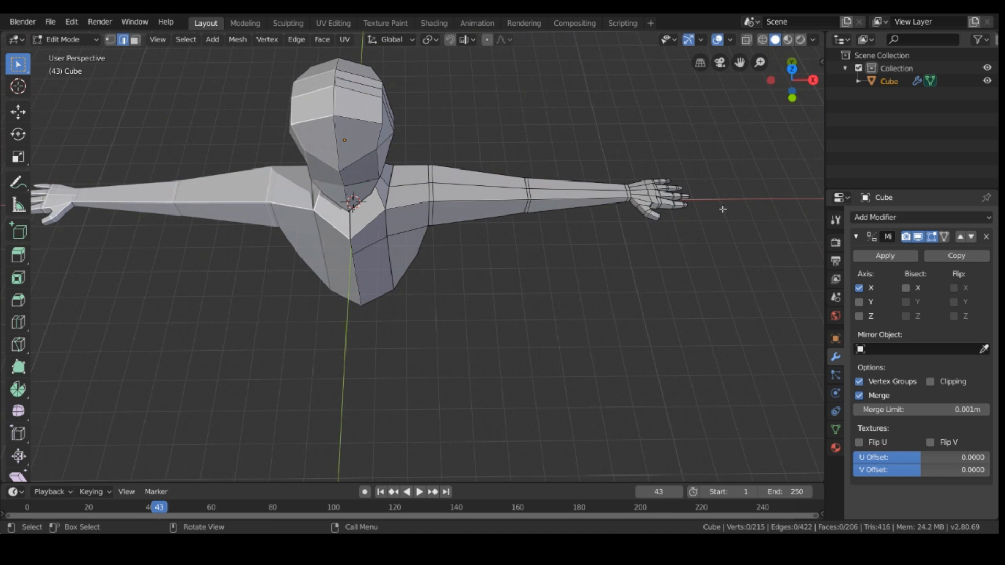
middle_click_drag(440, 210, 370, 345)
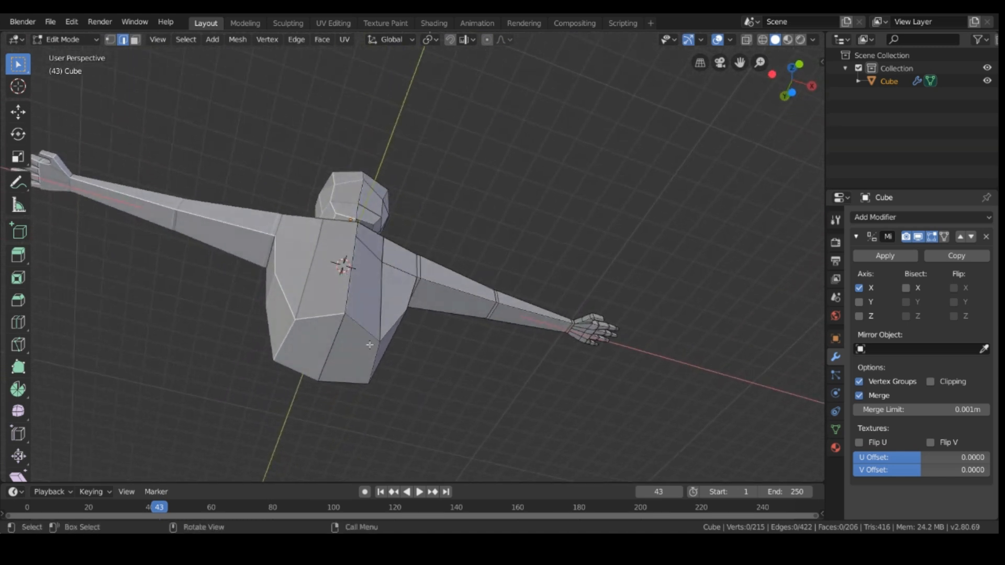
middle_click_drag(635, 390, 480, 463)
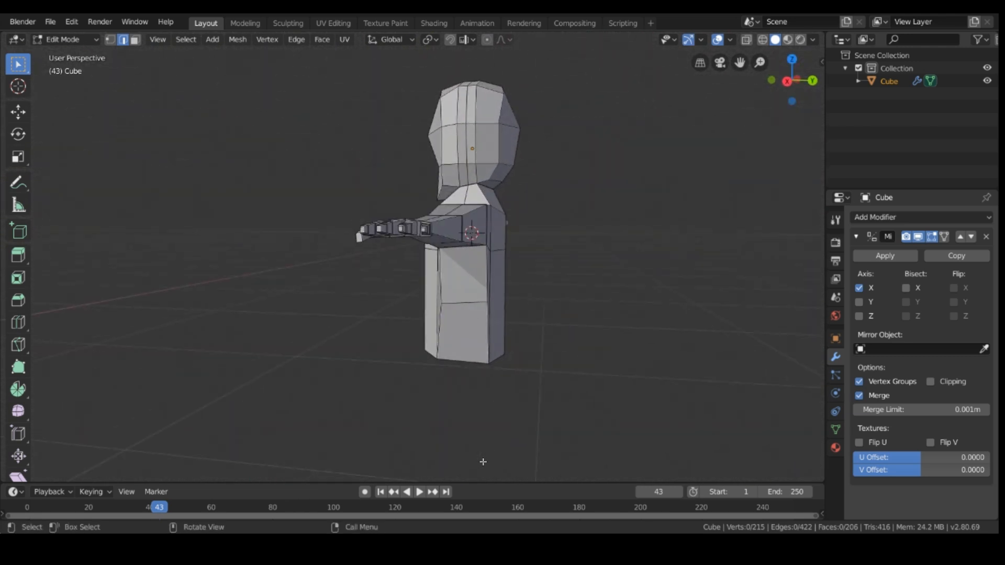
middle_click_drag(422, 413, 509, 416)
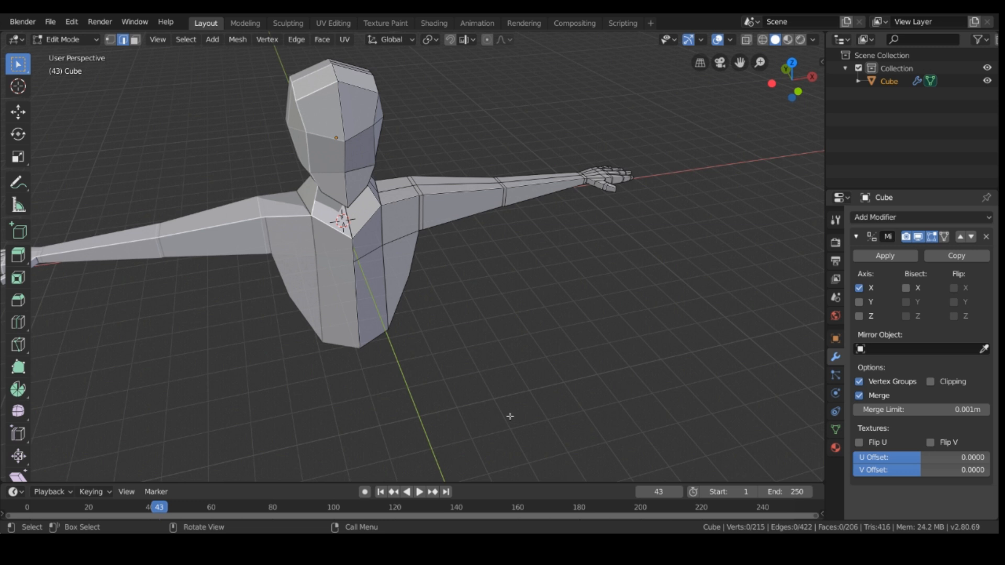
- Move the centreline vertex at armpit height on the upper back outward, away from the torso
middle_click_drag(726, 402, 340, 345)
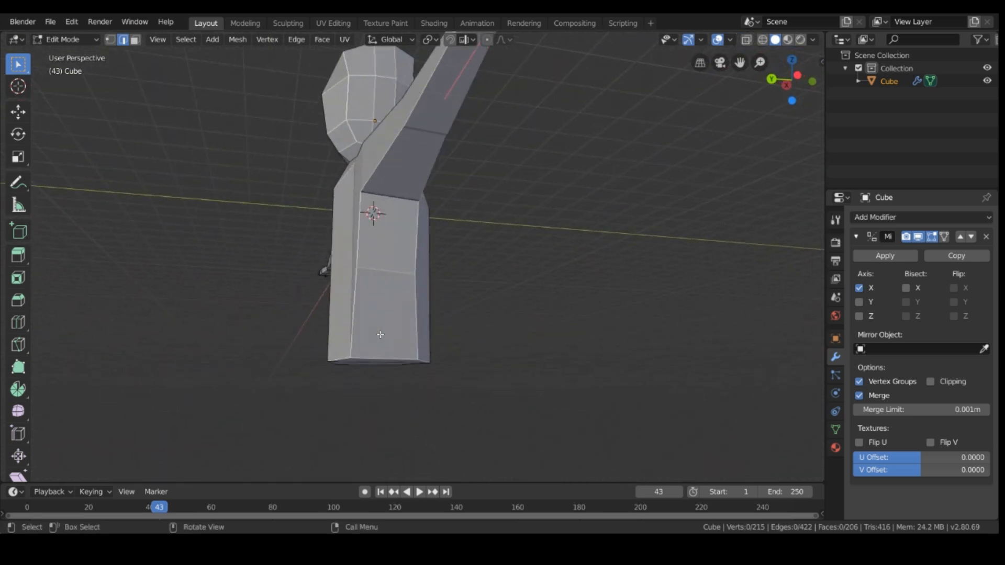
scroll(339, 350, "up", 5)
middle_click_drag(70, 290, 111, 308)
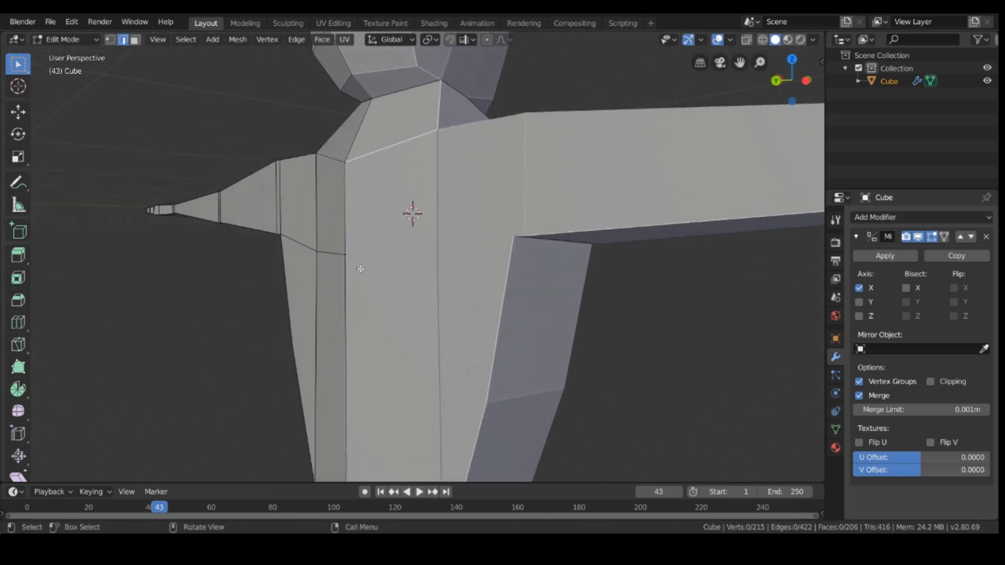
left_click(110, 41)
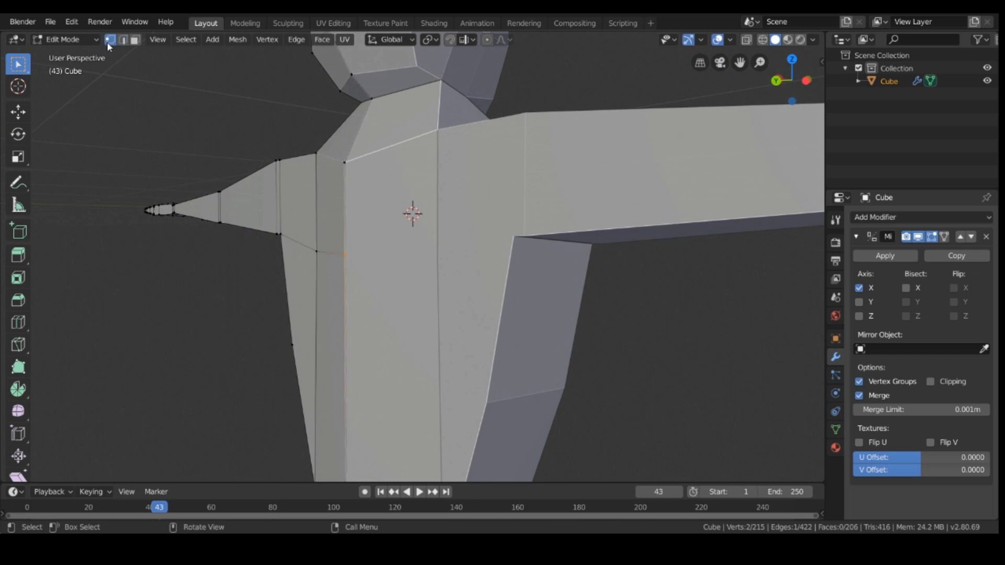
key("g")
key("x")
left_click(345, 318)
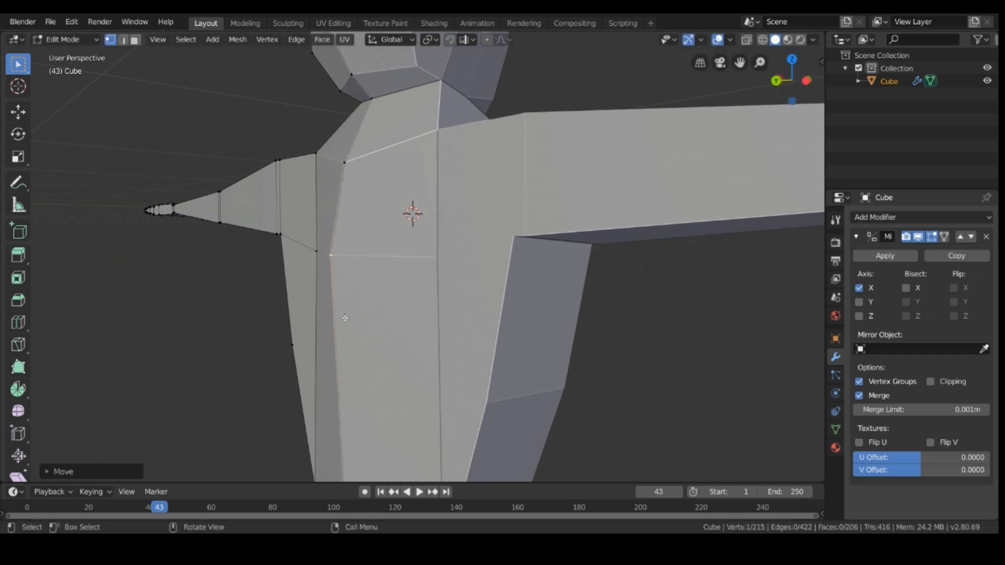
- Move the centreline vertex at the top of the back outward along Y, in line with the one below, and save the file
left_click(348, 165)
key("g")
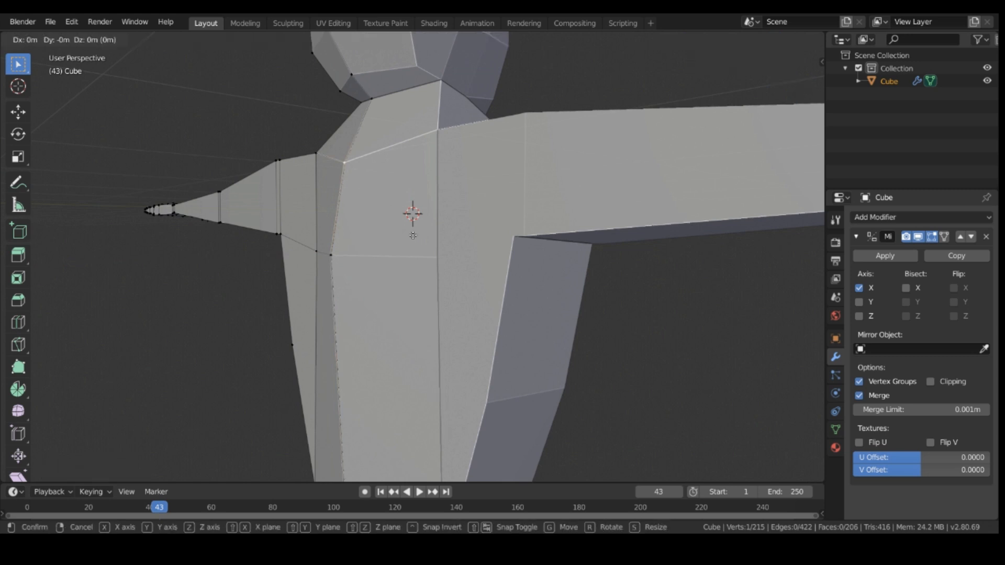
key("y")
left_click(400, 257)
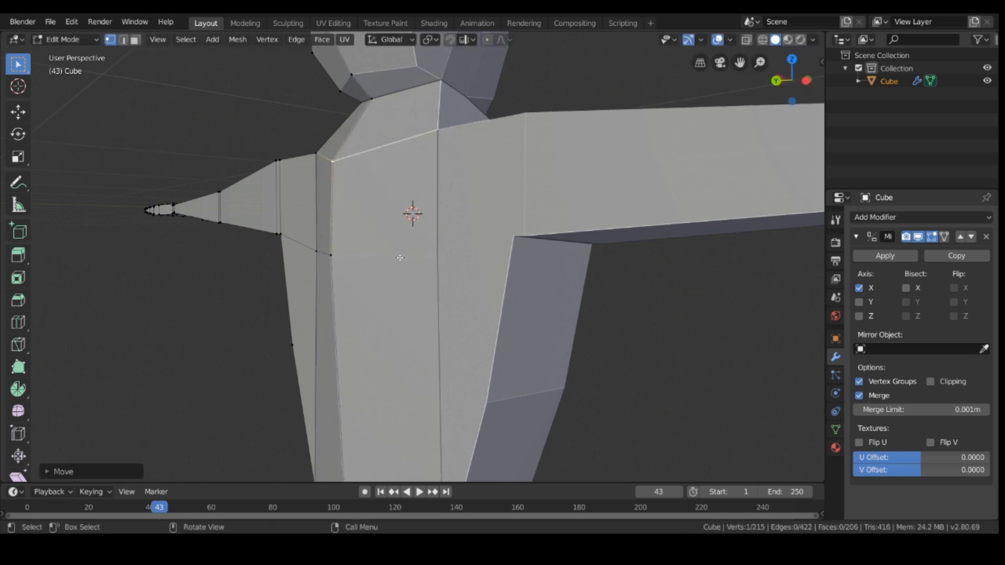
middle_click_drag(213, 378, 469, 337)
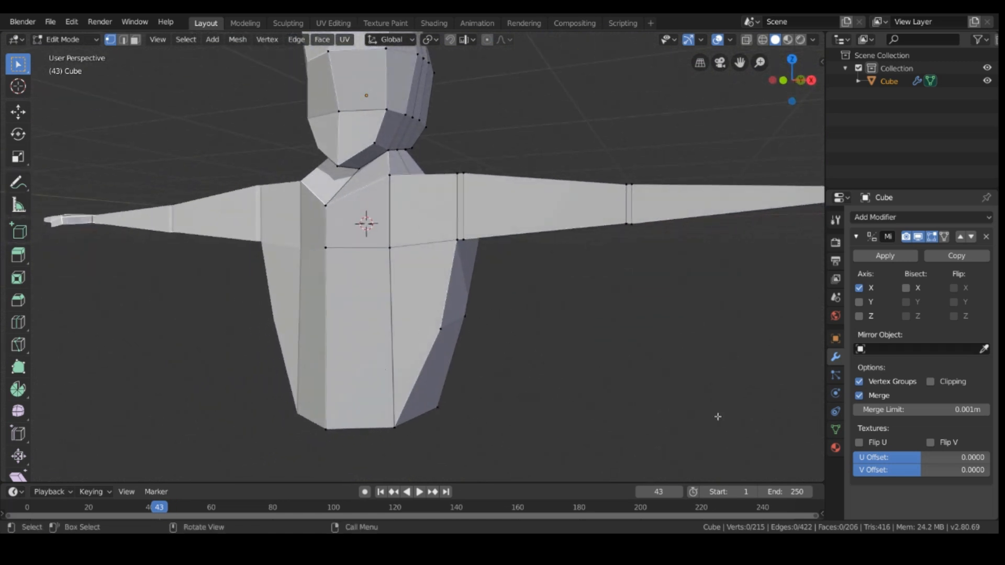
key("ctrl+s")
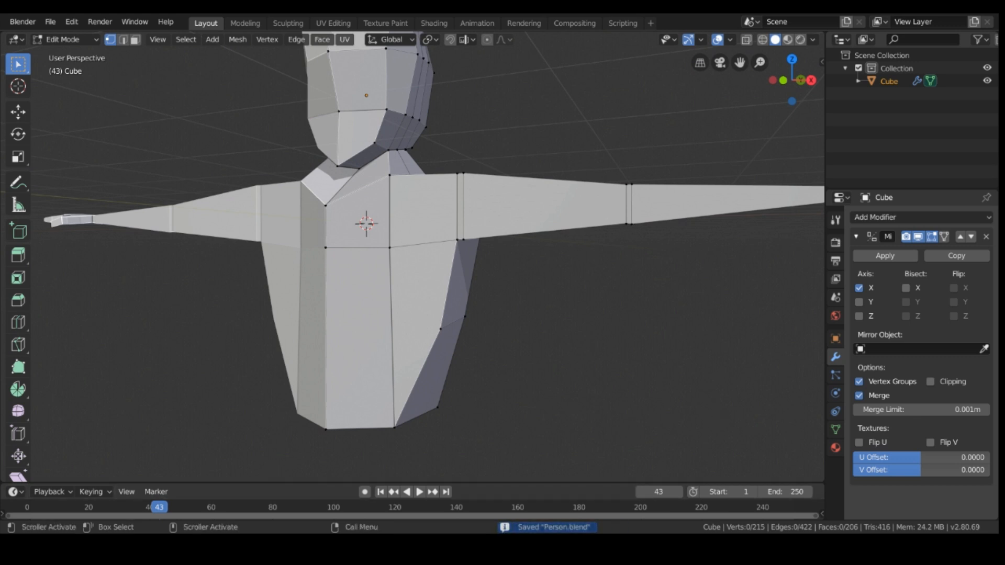
- Examine the torso's side and underarm in wireframe shading, and return to solid shading
middle_click_drag(680, 312, 533, 360)
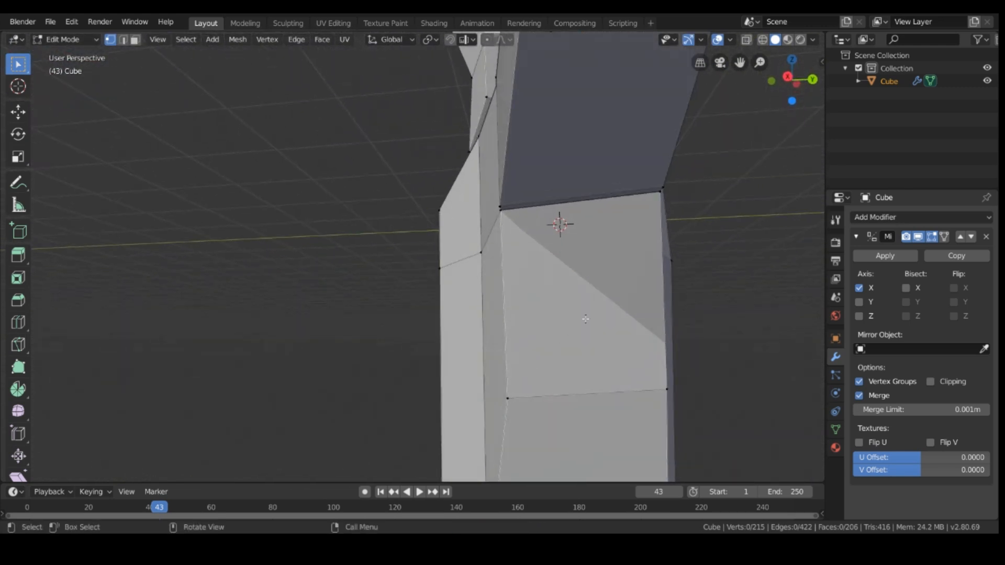
middle_click_drag(662, 368, 590, 372)
key("z")
left_click(475, 453)
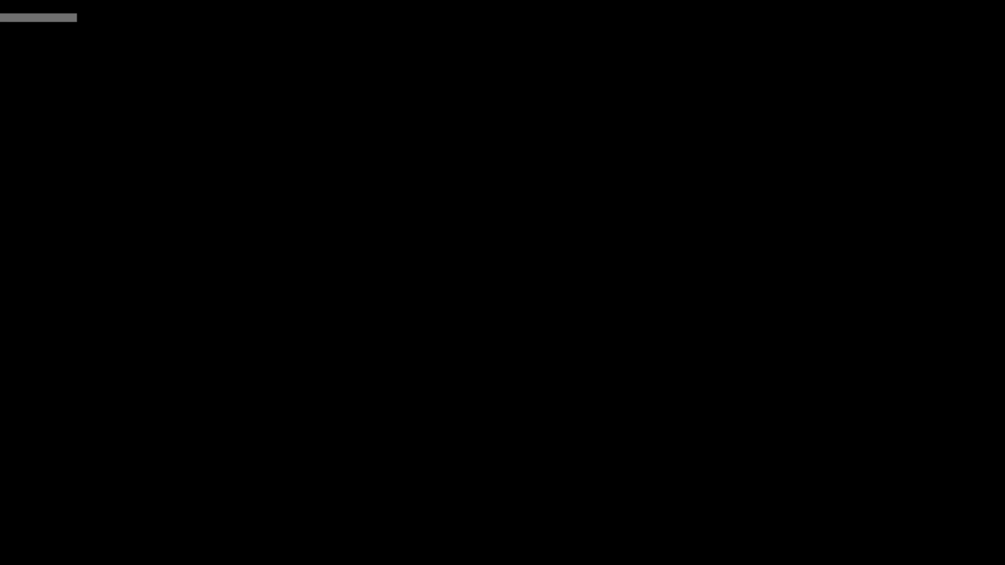
key("z")
left_click(430, 398)
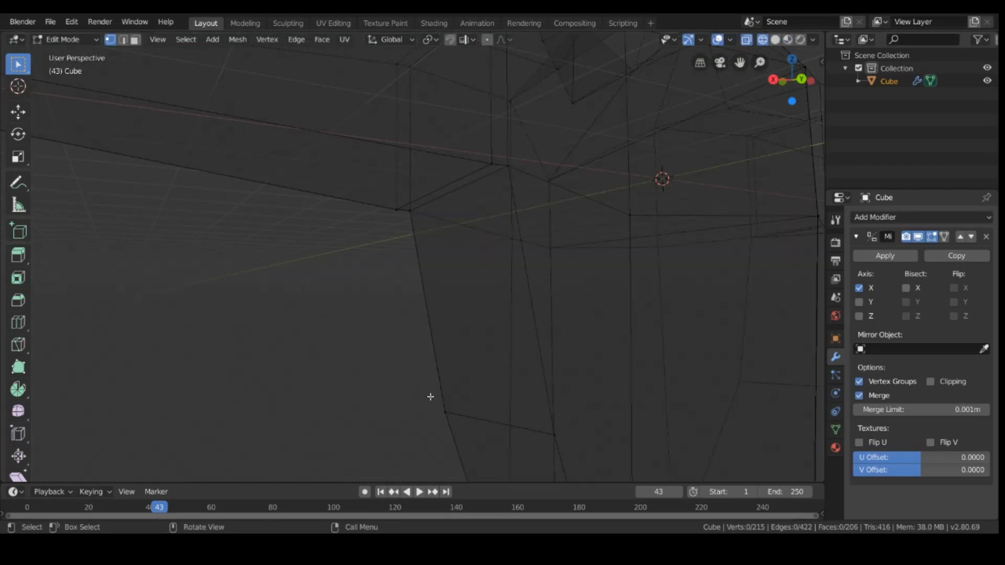
mouse_move(431, 398)
middle_mouse_down()
mouse_move(469, 383)
mouse_move(461, 397)
mouse_move(418, 411)
middle_mouse_up()
key("z")
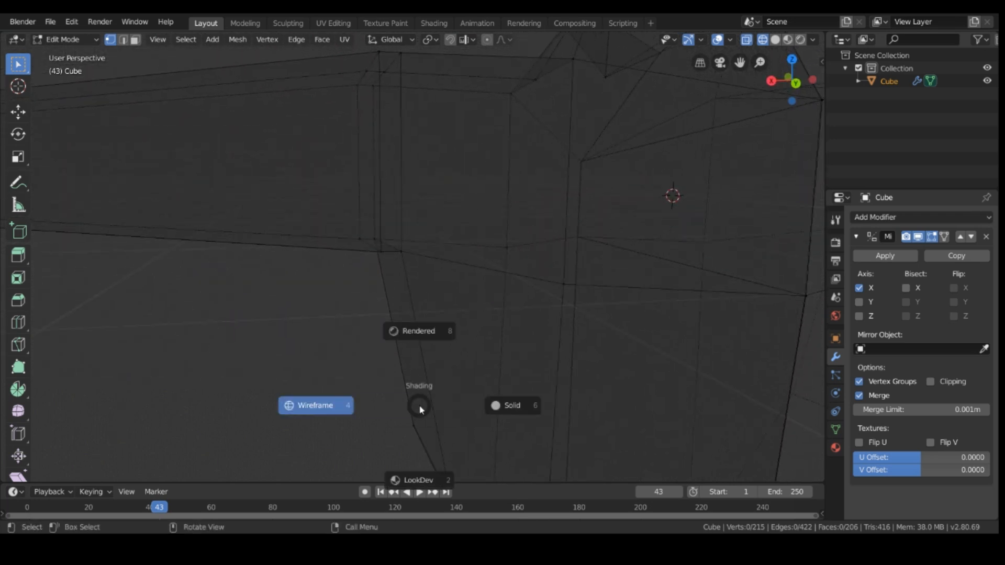
left_click(495, 406)
- Examine the torso, arm, hand and head from the front, from below and from above
mouse_move(495, 406)
middle_mouse_down()
mouse_move(548, 447)
mouse_move(668, 395)
middle_mouse_up()
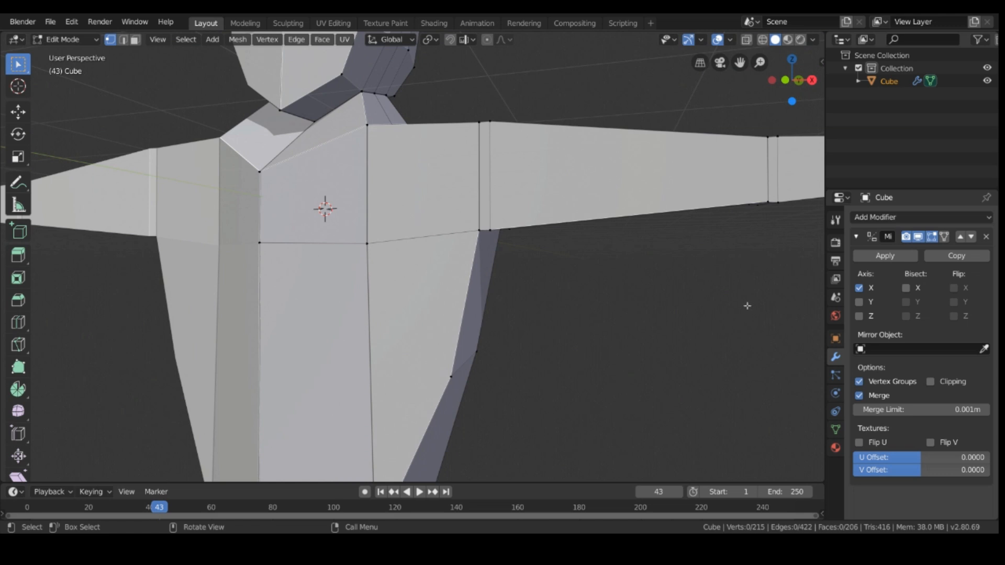
scroll(733, 309, "down", 5)
middle_click_drag(707, 315, 607, 245)
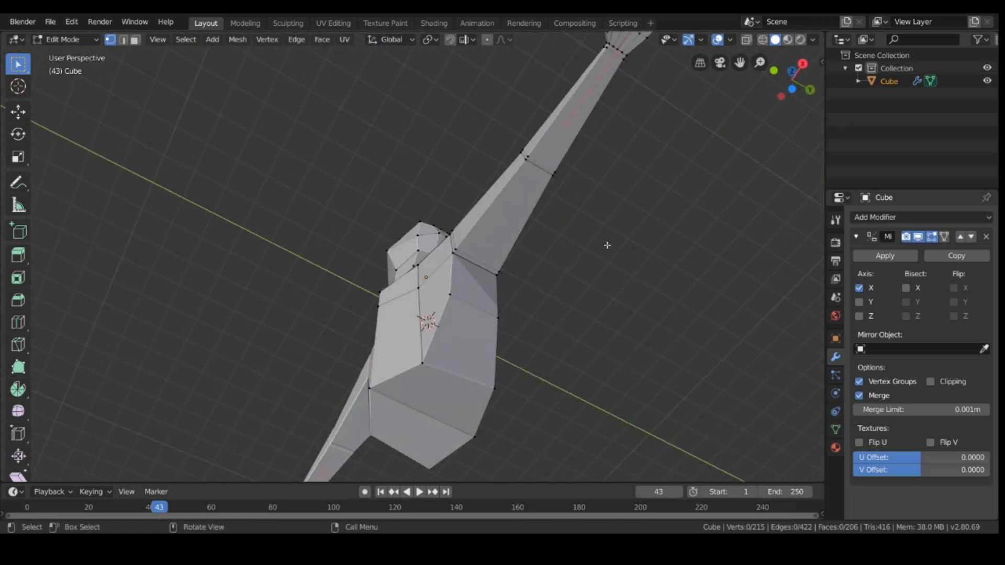
middle_click_drag(667, 218, 473, 372)
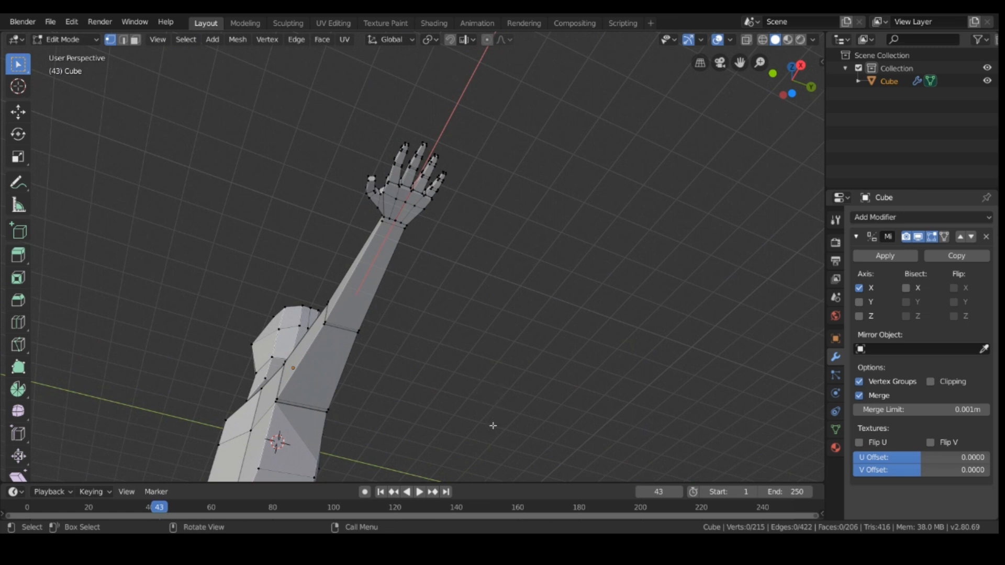
middle_click_drag(536, 334, 578, 442)
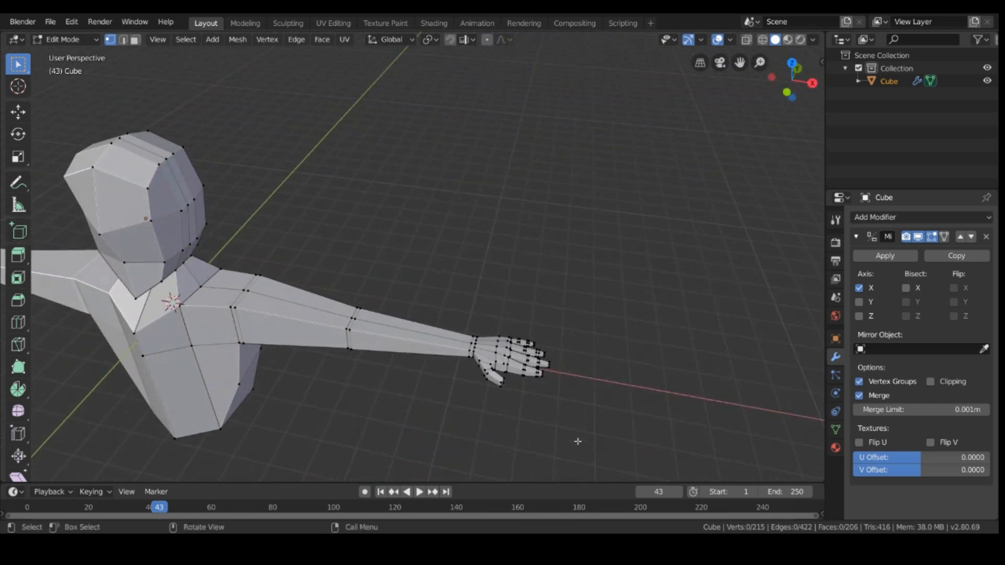